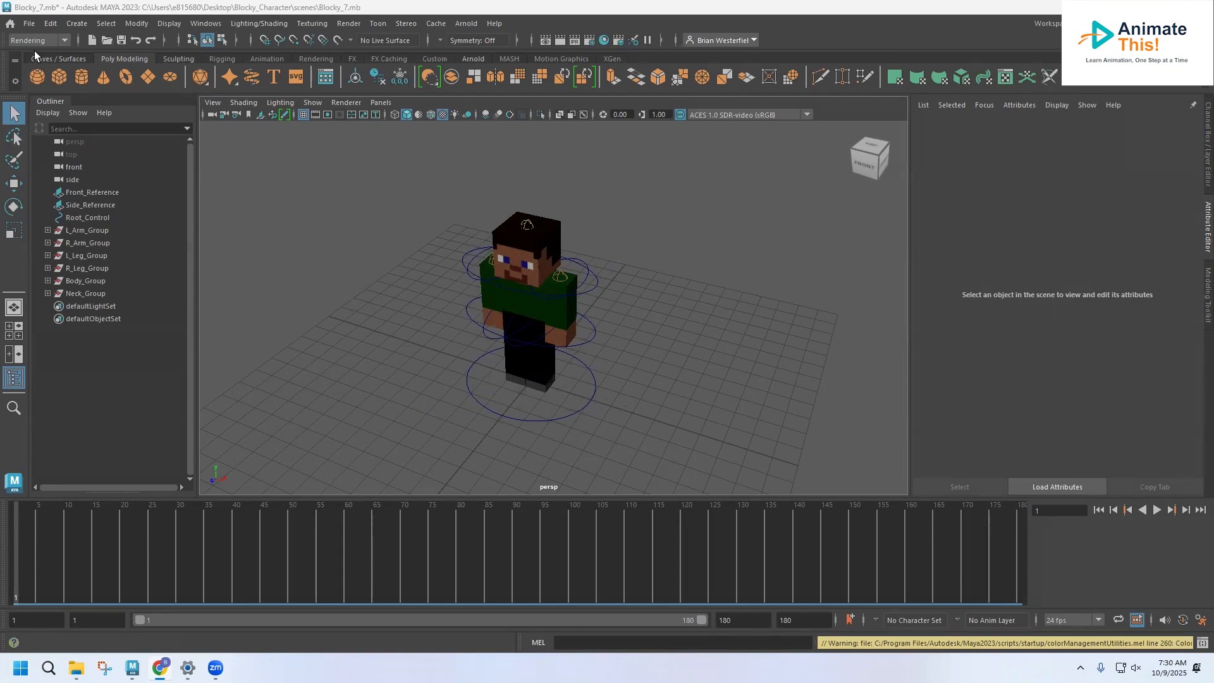
Step: Set the project to the Blocky_Character folder on the Desktop
left_click(31, 24)
left_click(78, 399)
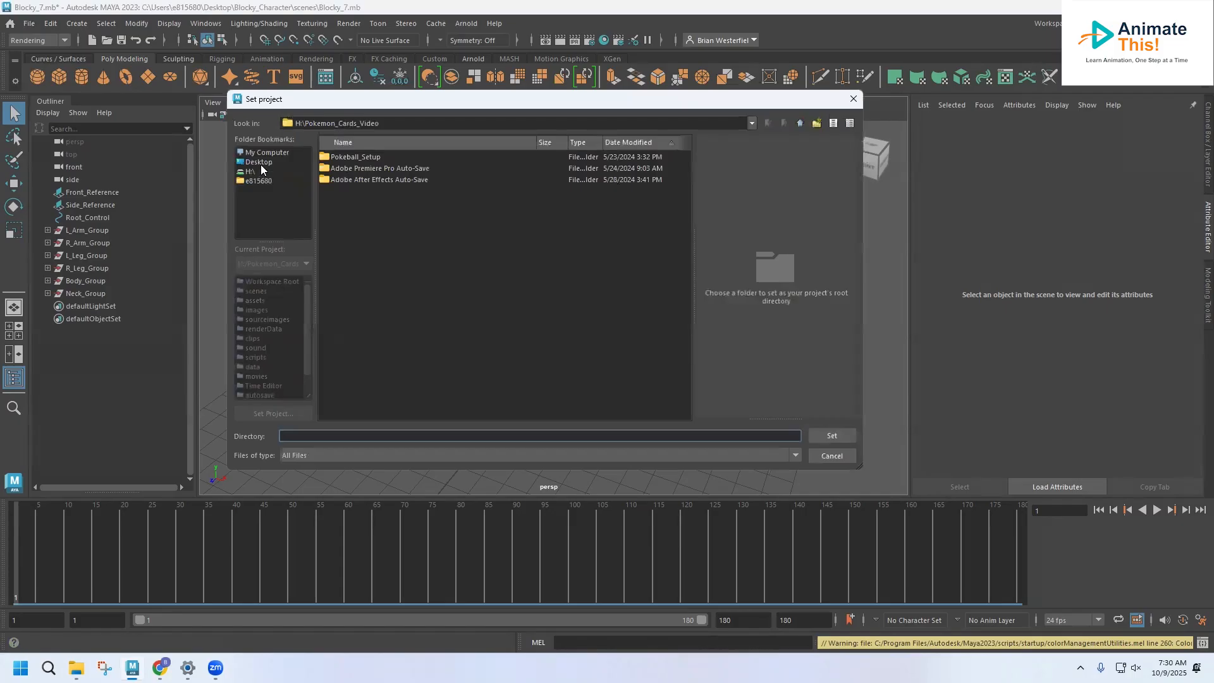
left_click(258, 162)
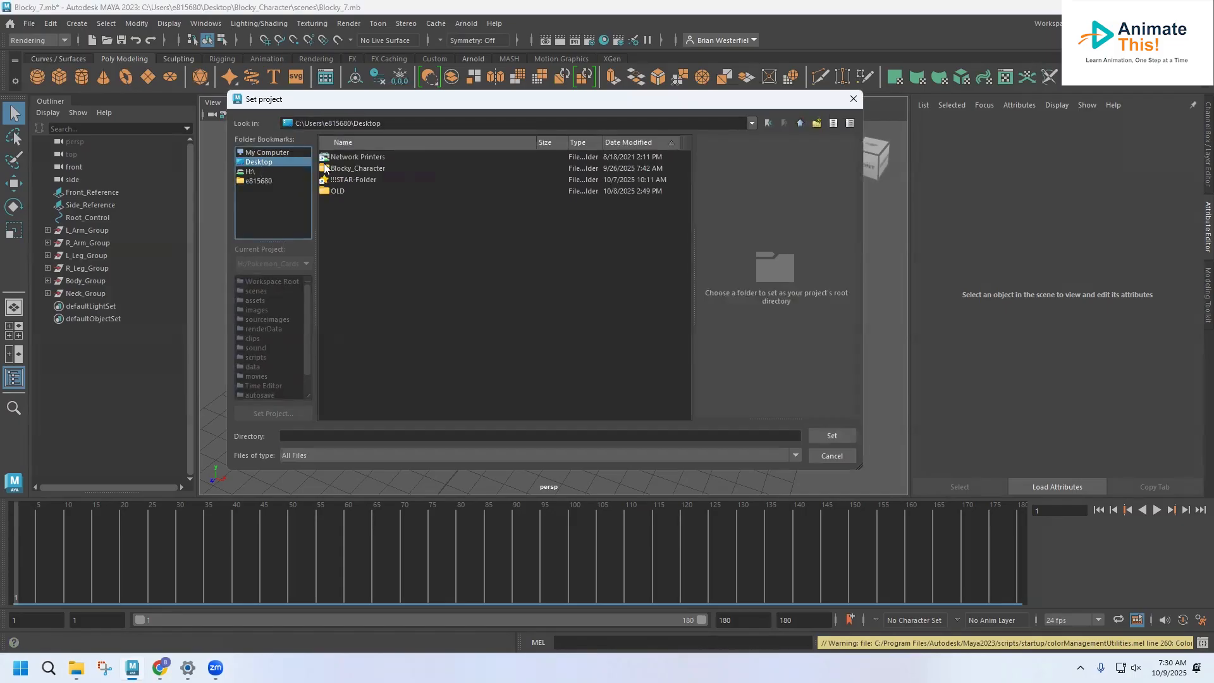
left_click(364, 171)
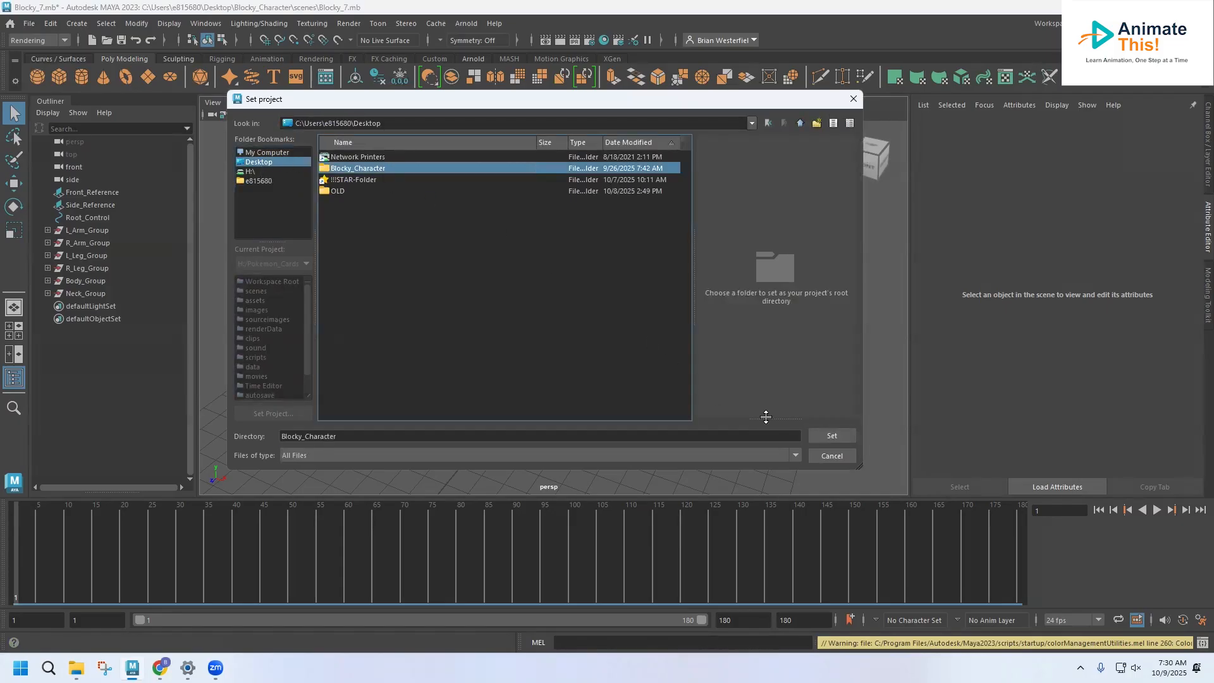
left_click(820, 436)
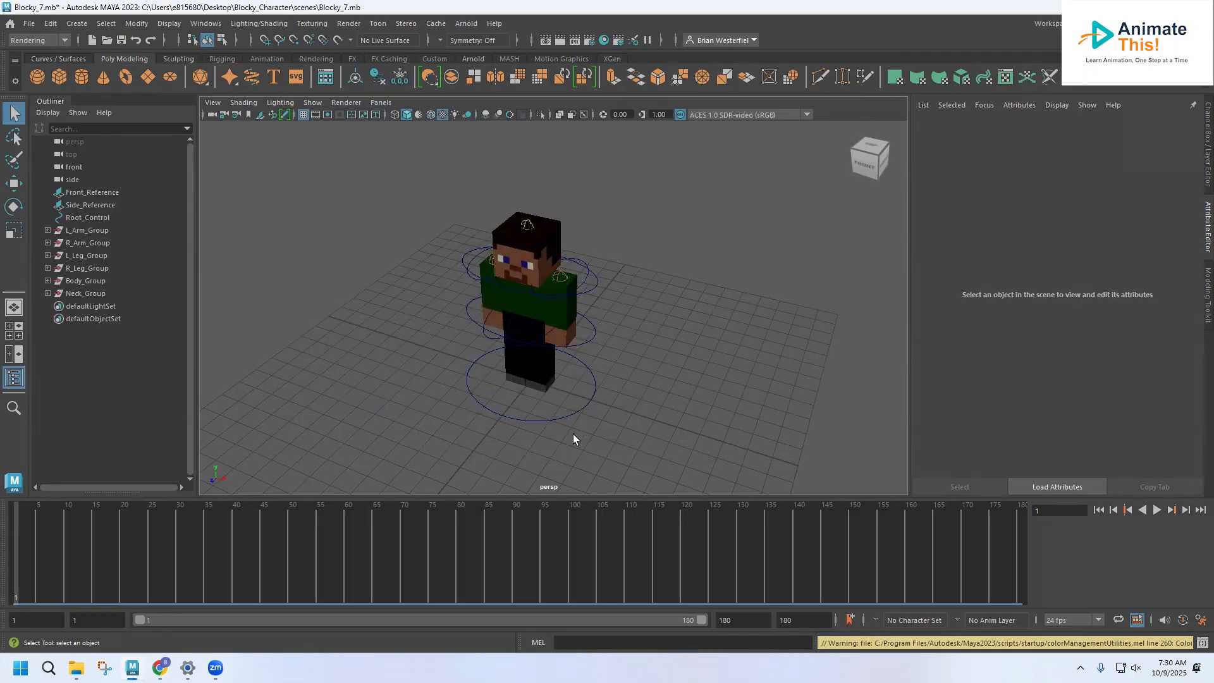
Step: Open the Blocky_7.mb scene from the project's scenes folder without saving changes to the current scene
left_click(30, 24)
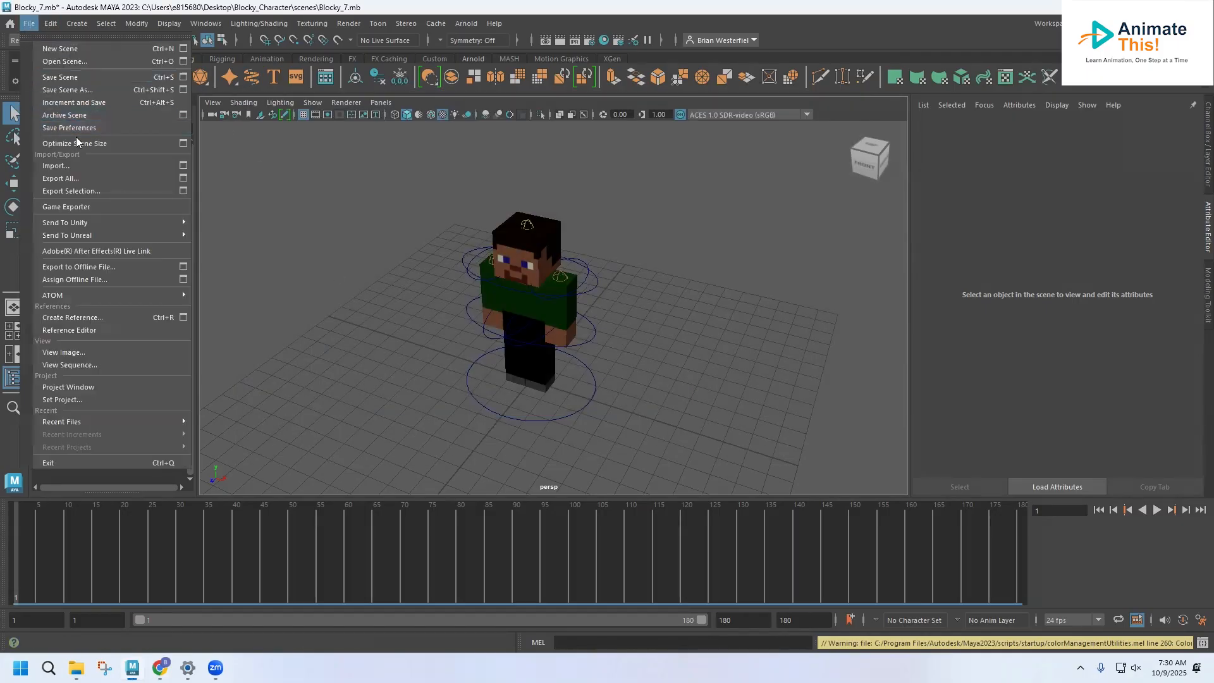
left_click(65, 61)
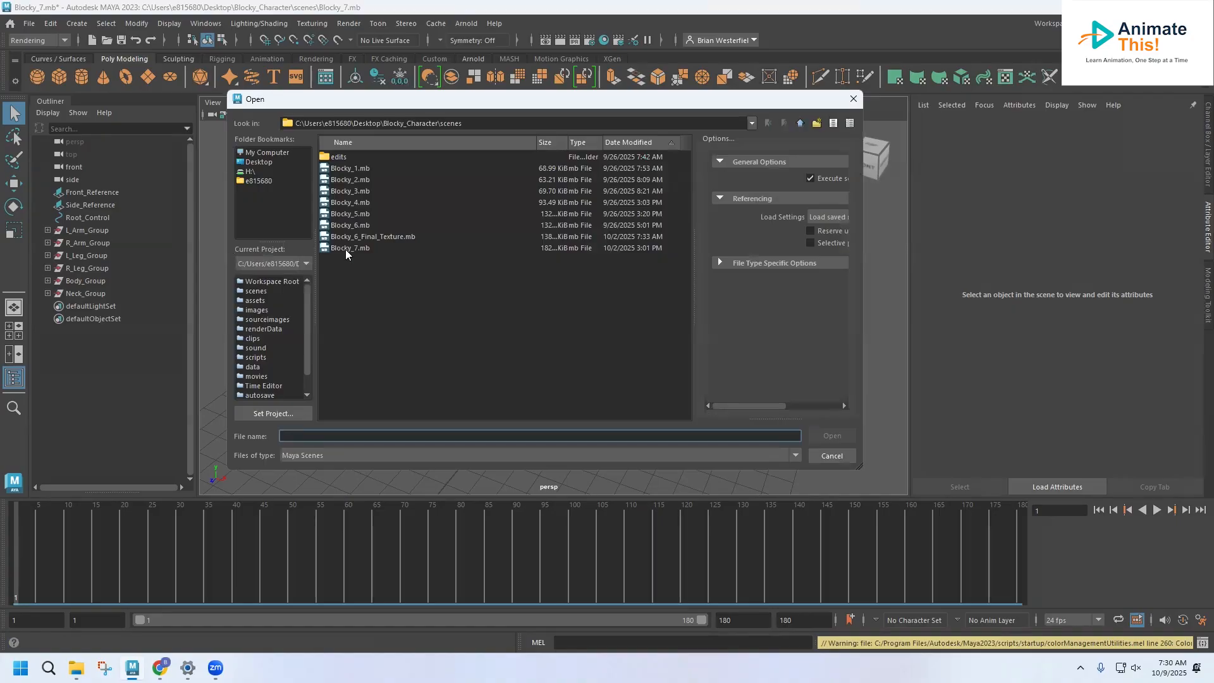
double_click(347, 248)
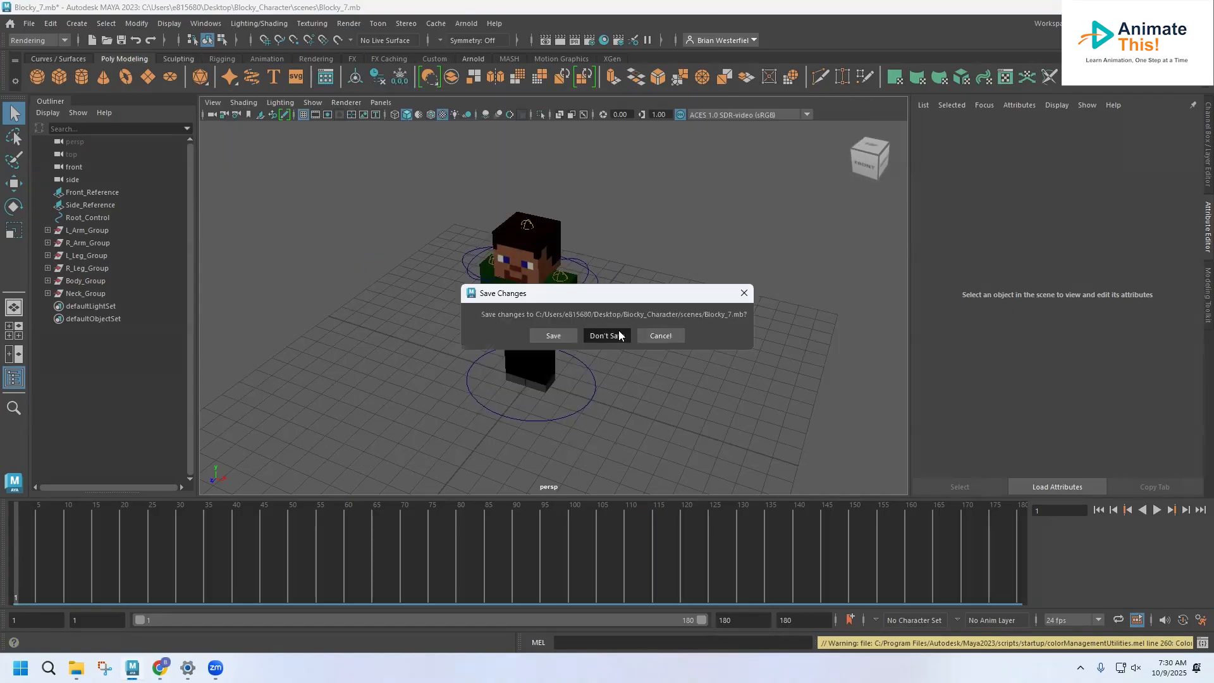
left_click(619, 336)
left_click(602, 349)
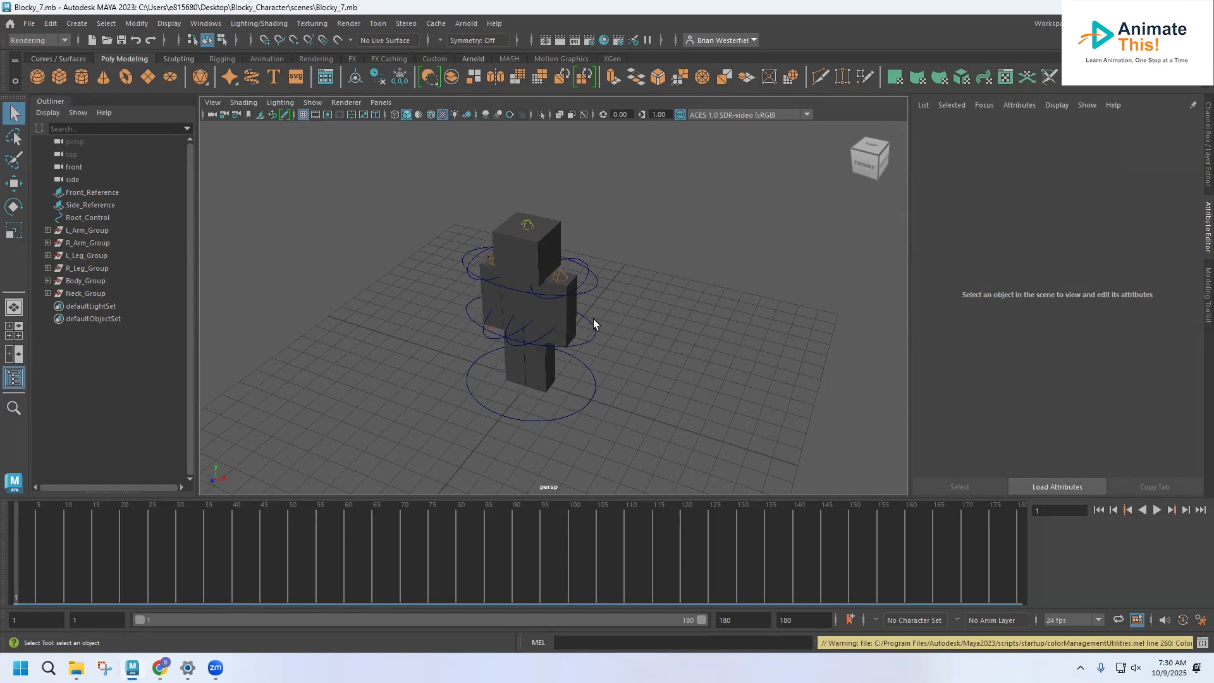
Step: Reload the color image file of the head's Character_Texture material, and preview the animation before returning to frame 1
left_click(561, 247)
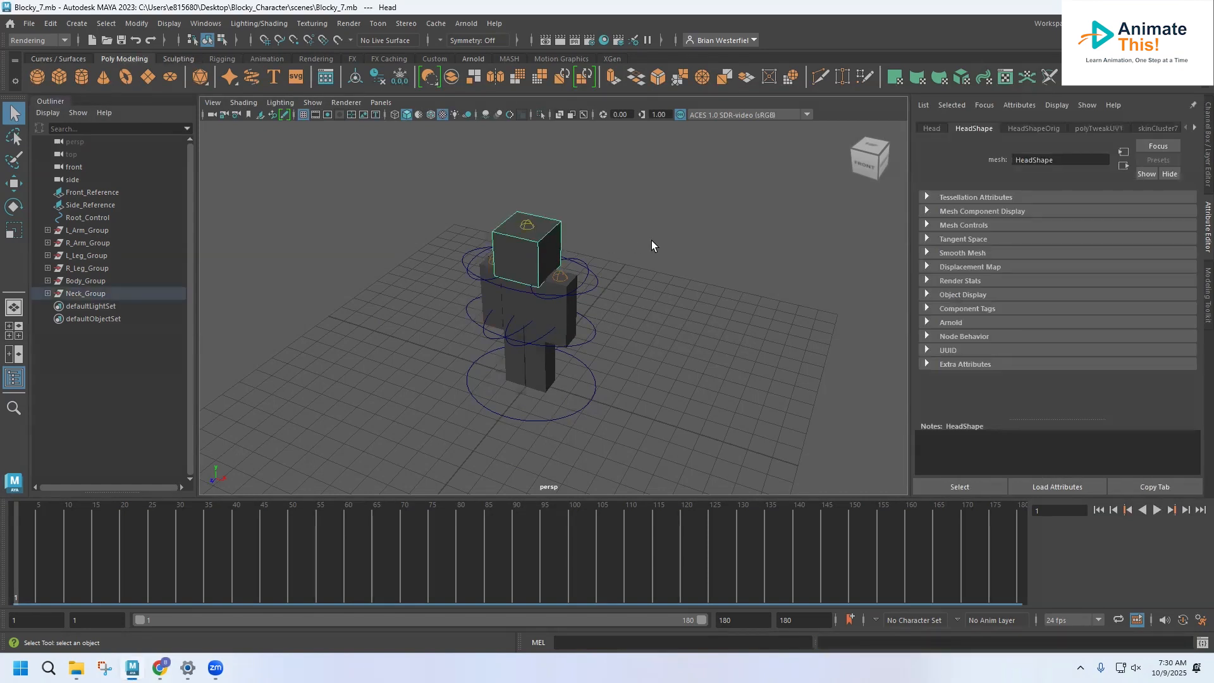
left_click(1195, 129)
left_click(1196, 129)
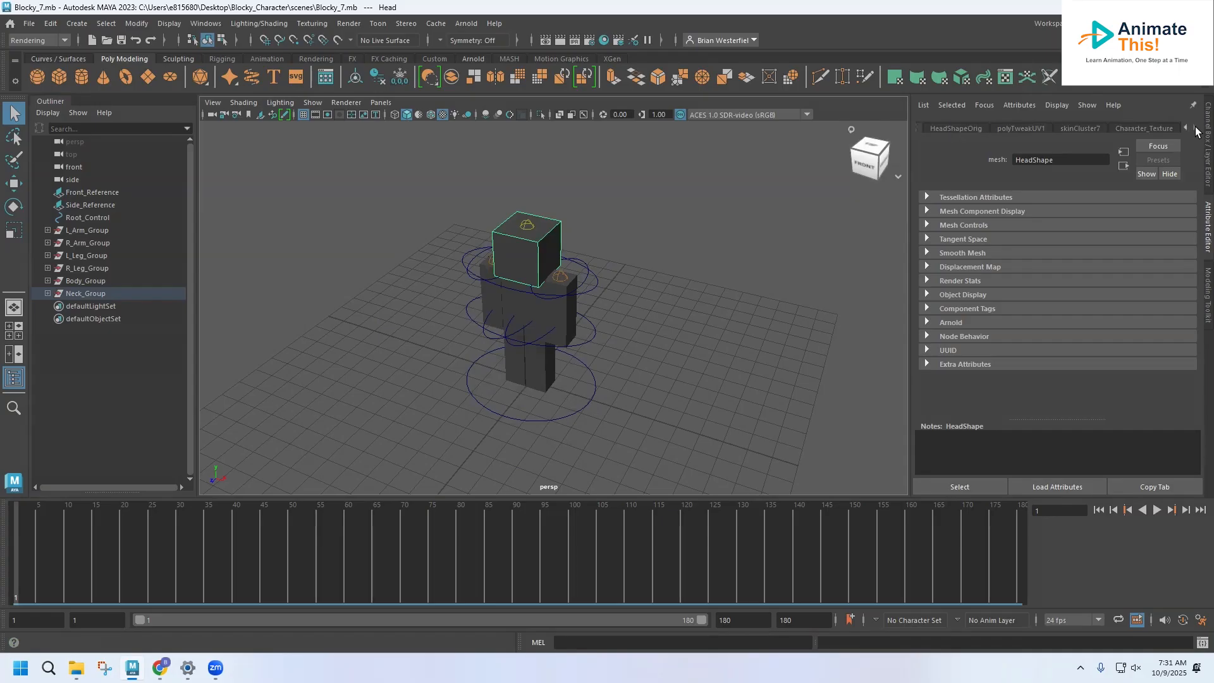
left_click(1160, 130)
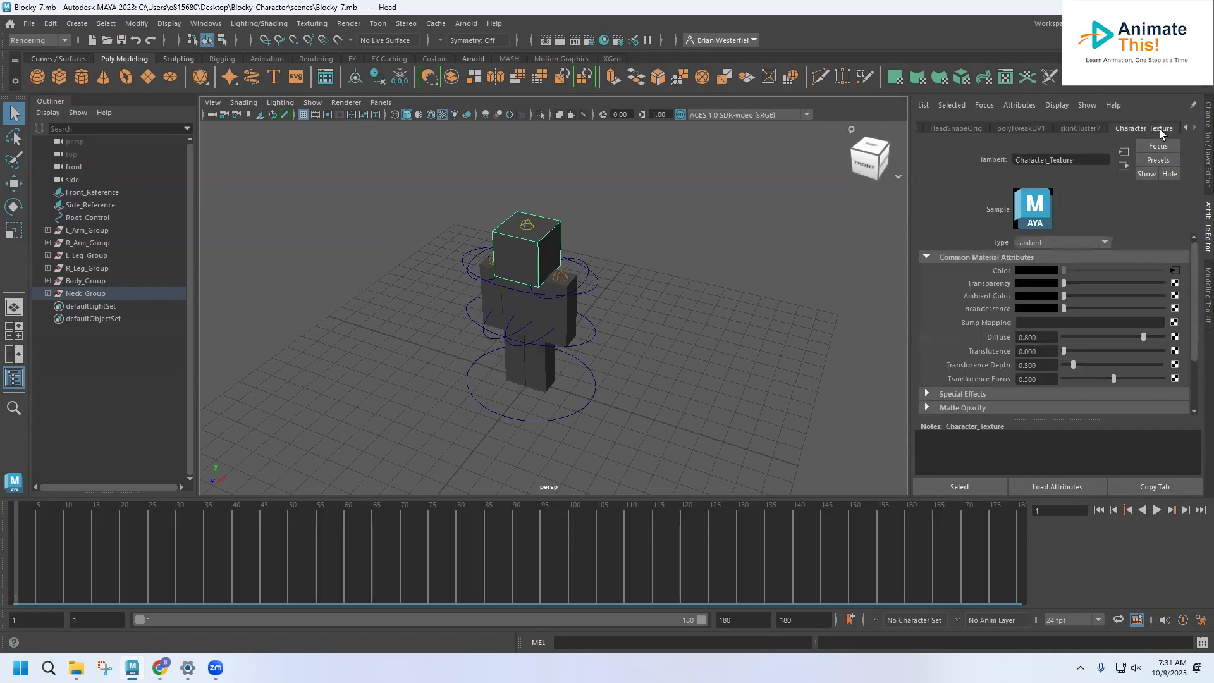
left_click(1176, 272)
left_click(1034, 323)
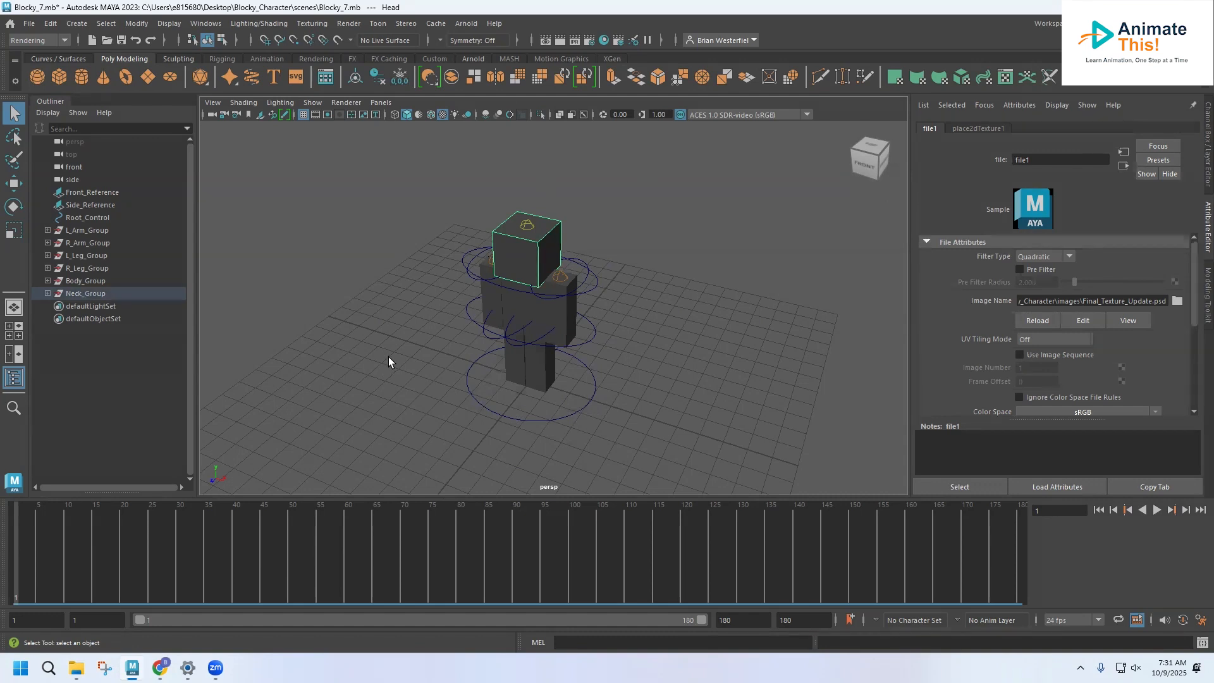
key("alt+v")
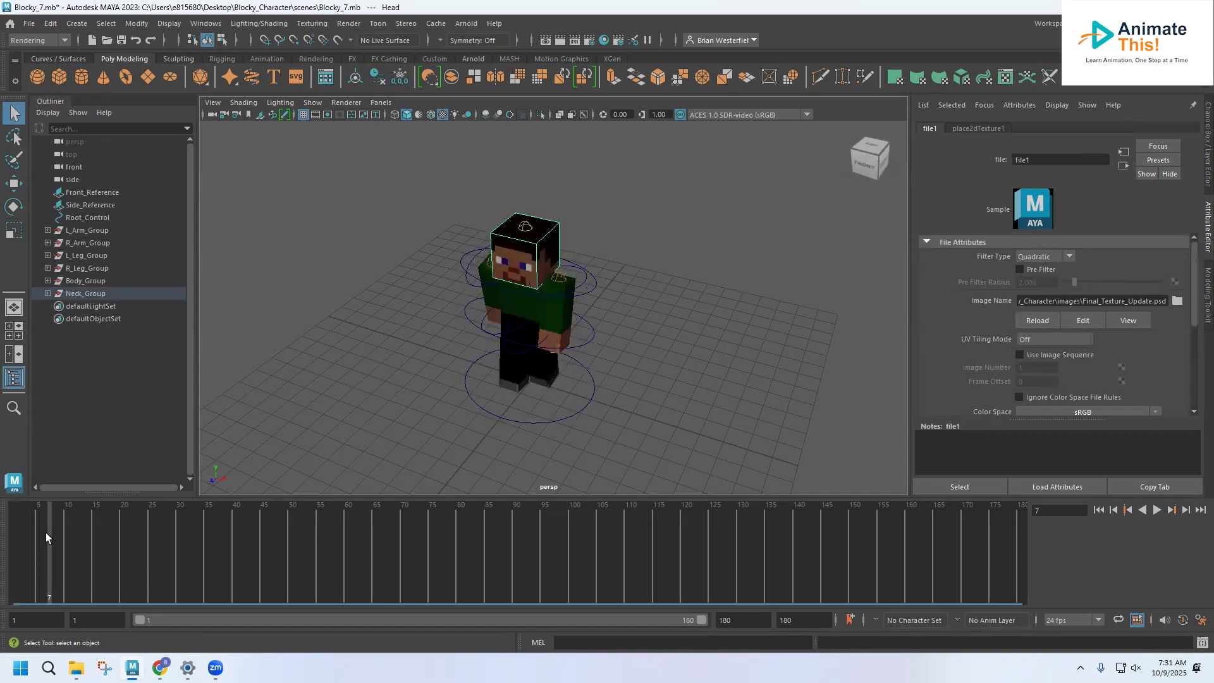
left_click_drag(86, 545, 15, 538)
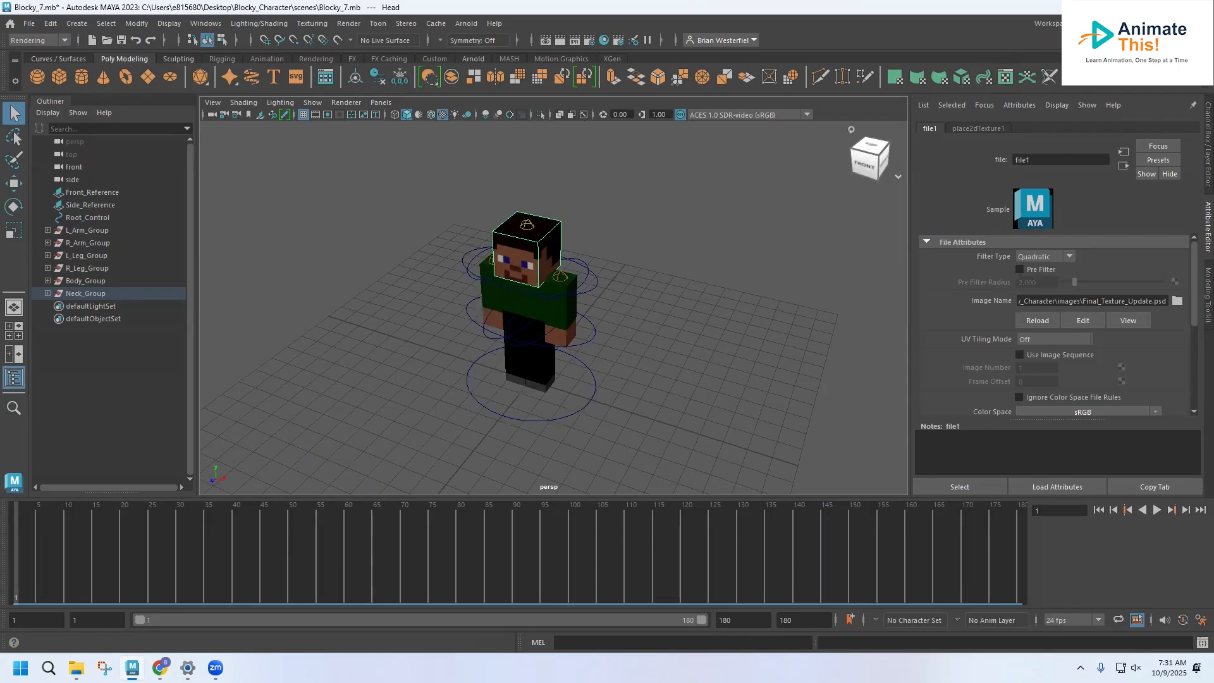
Step: Reset the current workspace to its default layout and choose the Rendering menu set
left_click(1133, 24)
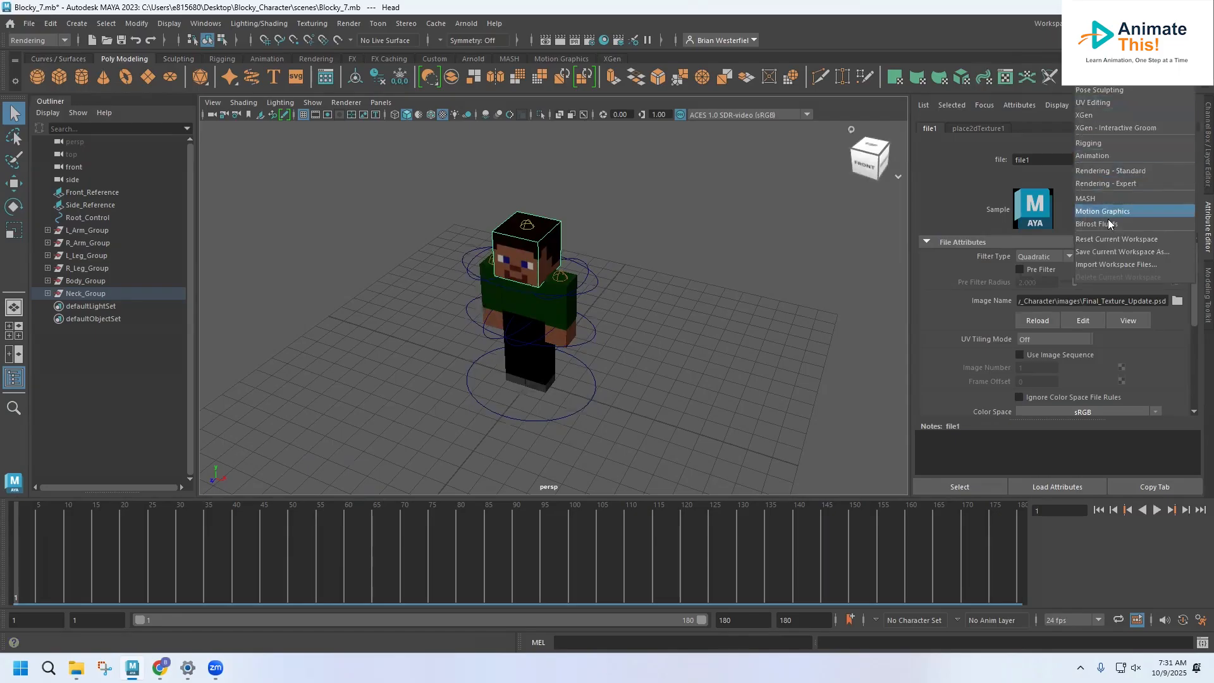
left_click(1117, 239)
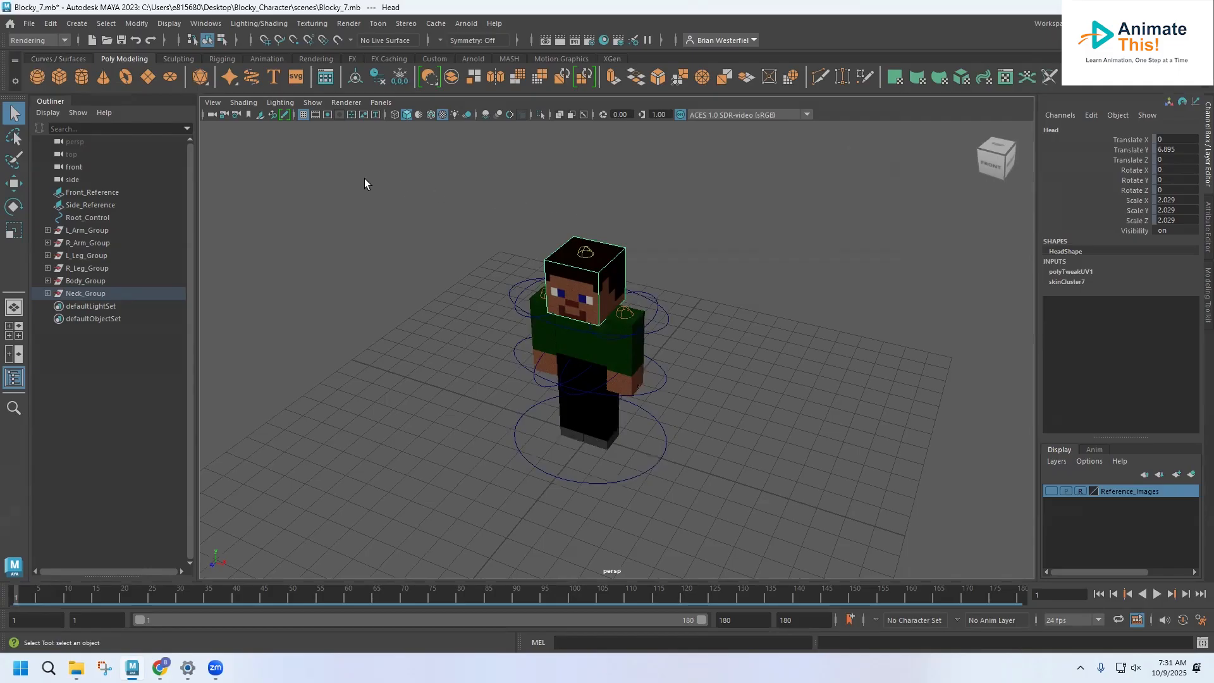
left_click(45, 42)
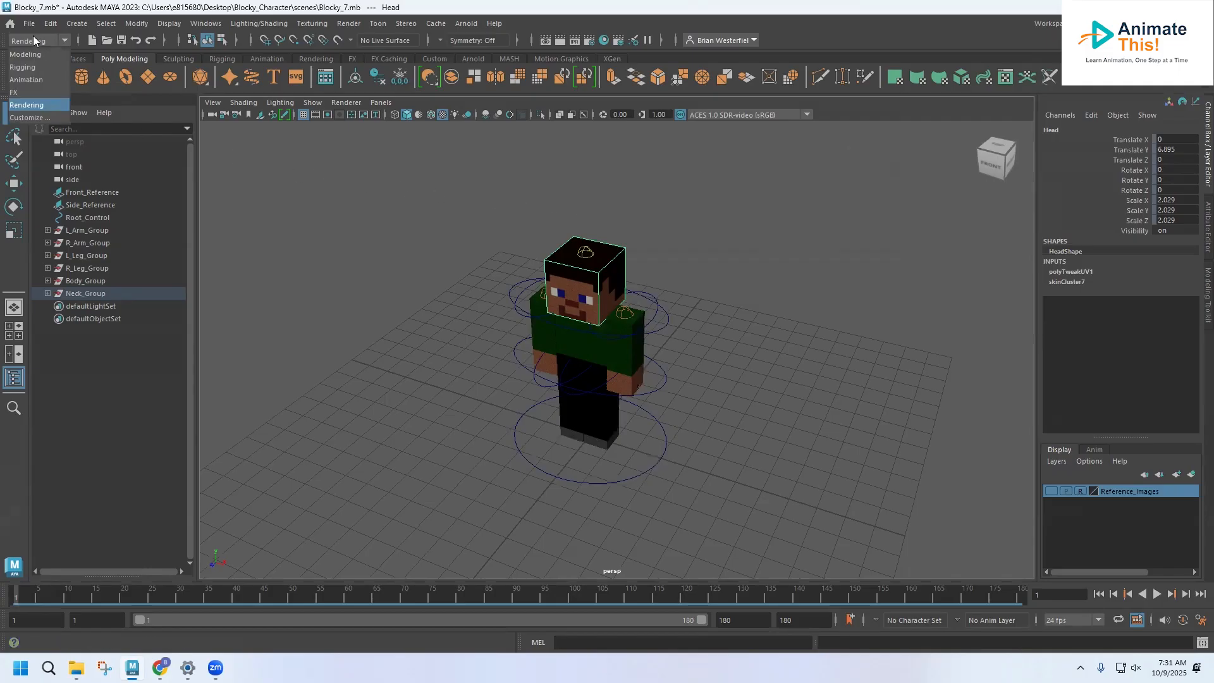
left_click(34, 106)
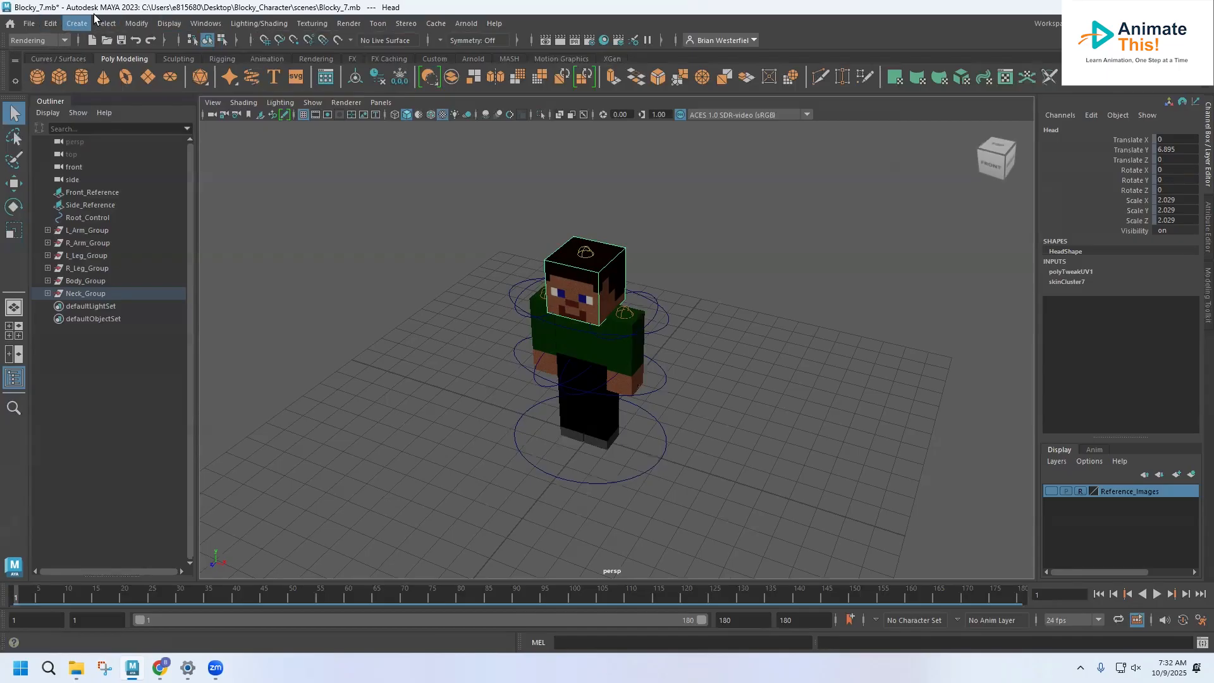
Step: Set the image size preset to Full_1280/Screen in the Render Settings and close the window
left_click(340, 24)
left_click(354, 57)
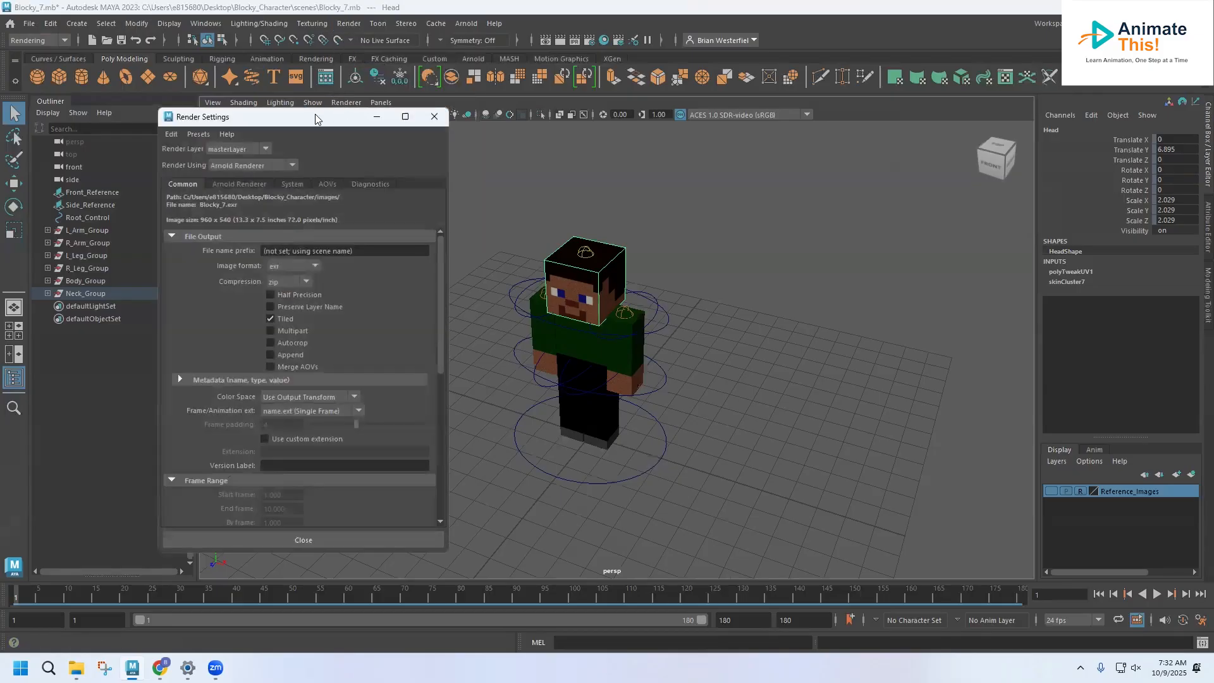
left_click_drag(312, 119, 340, 73)
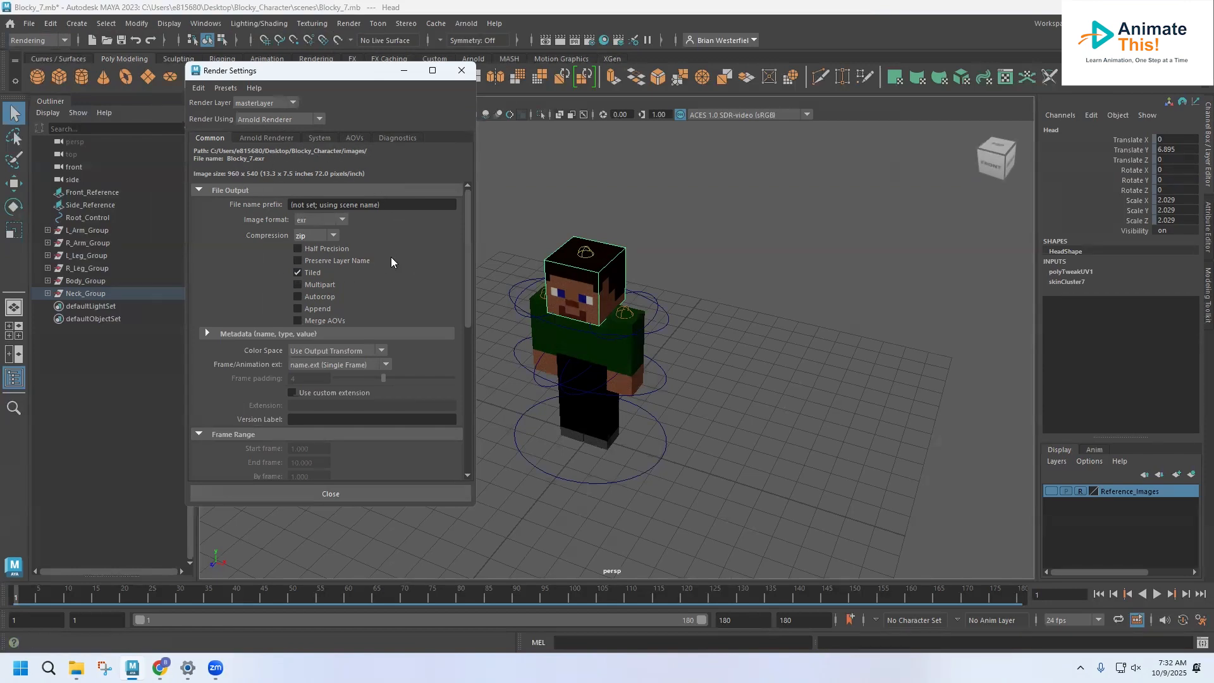
scroll(395, 248, "down", 4)
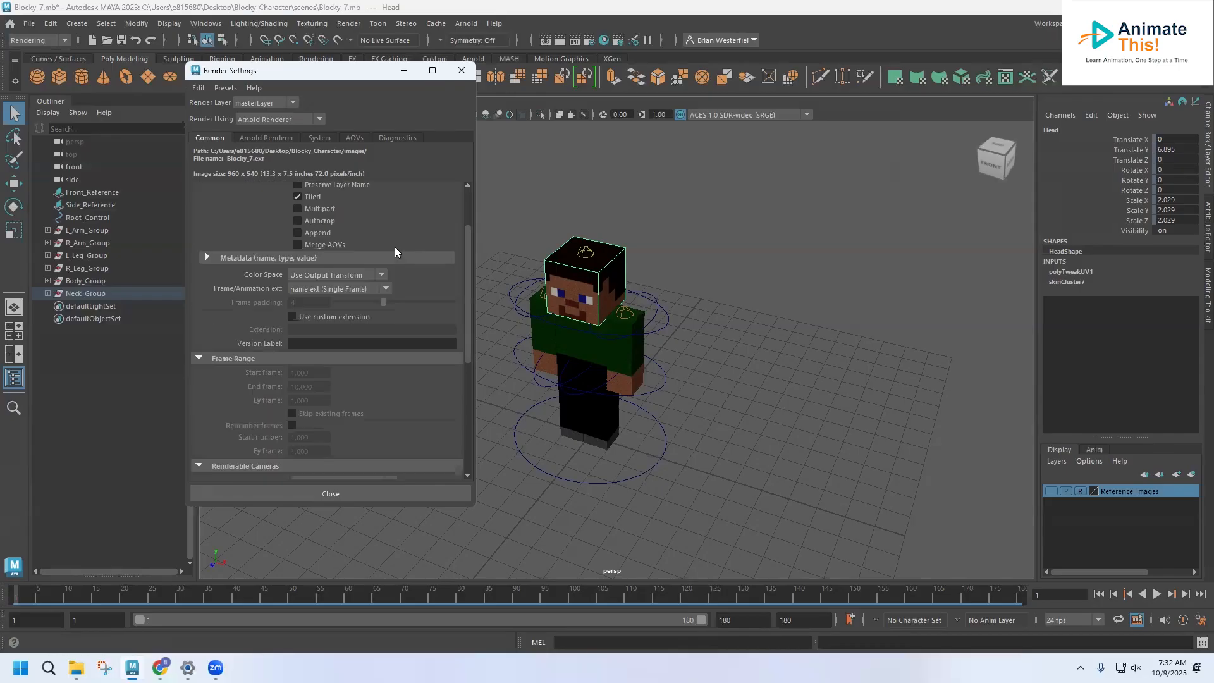
scroll(395, 251, "down", 2)
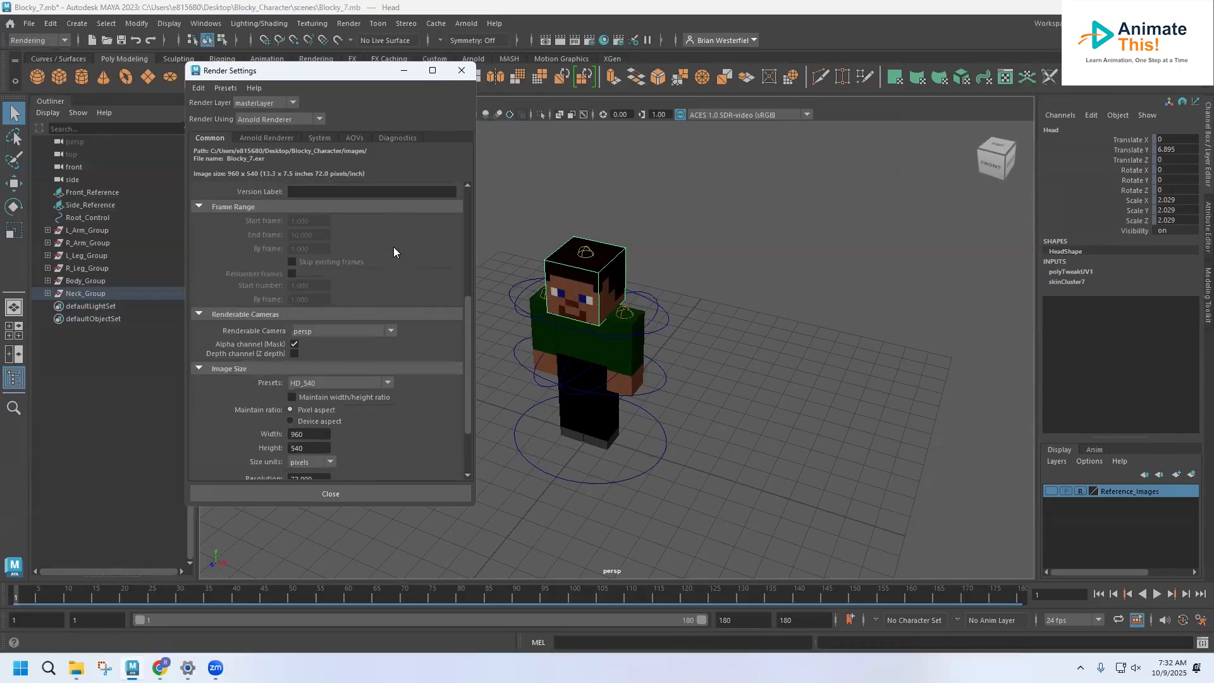
scroll(393, 248, "down", 1)
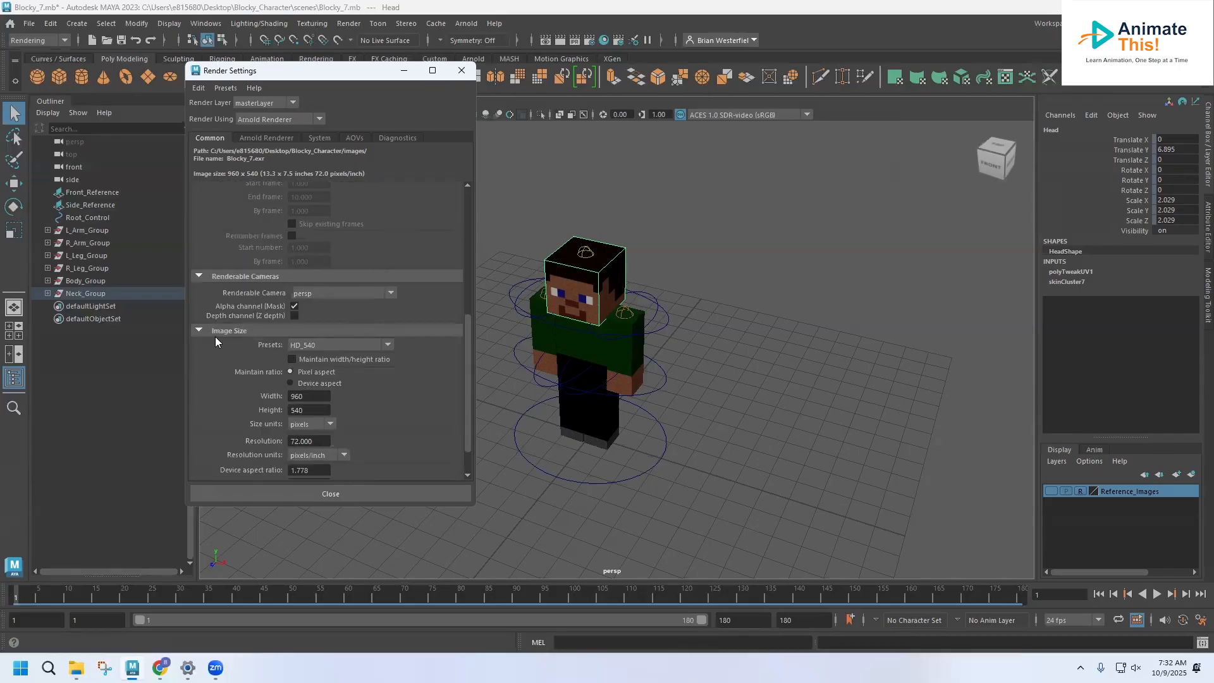
left_click(319, 345)
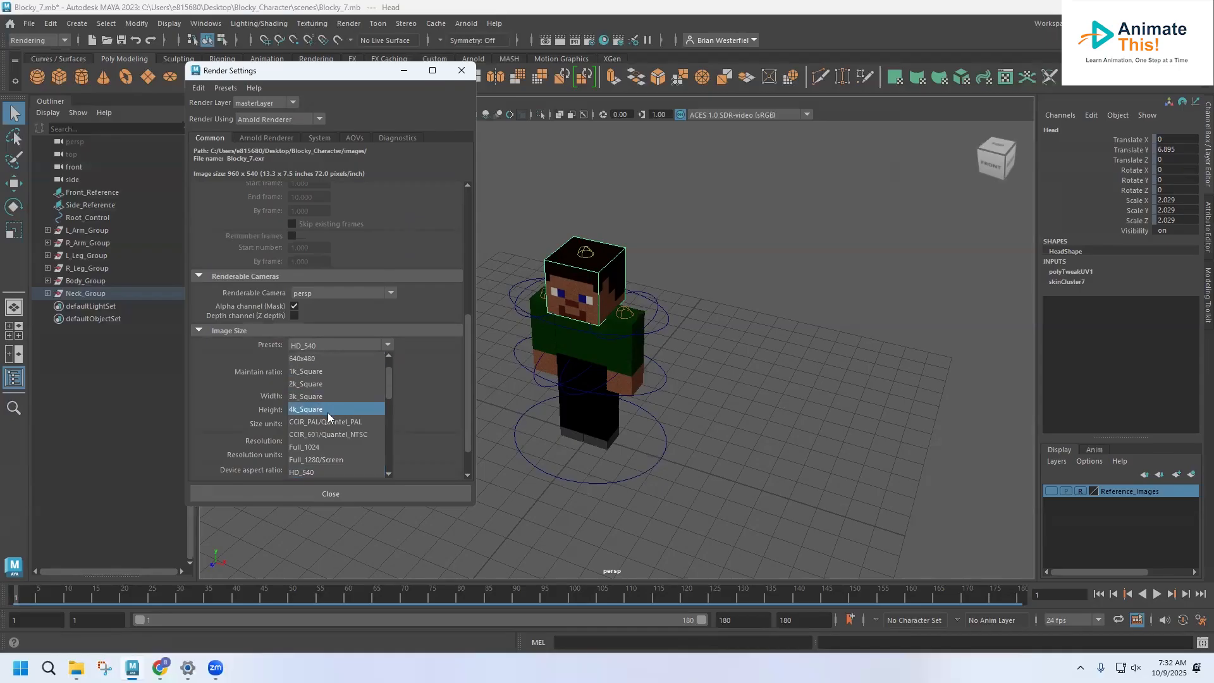
left_click(321, 459)
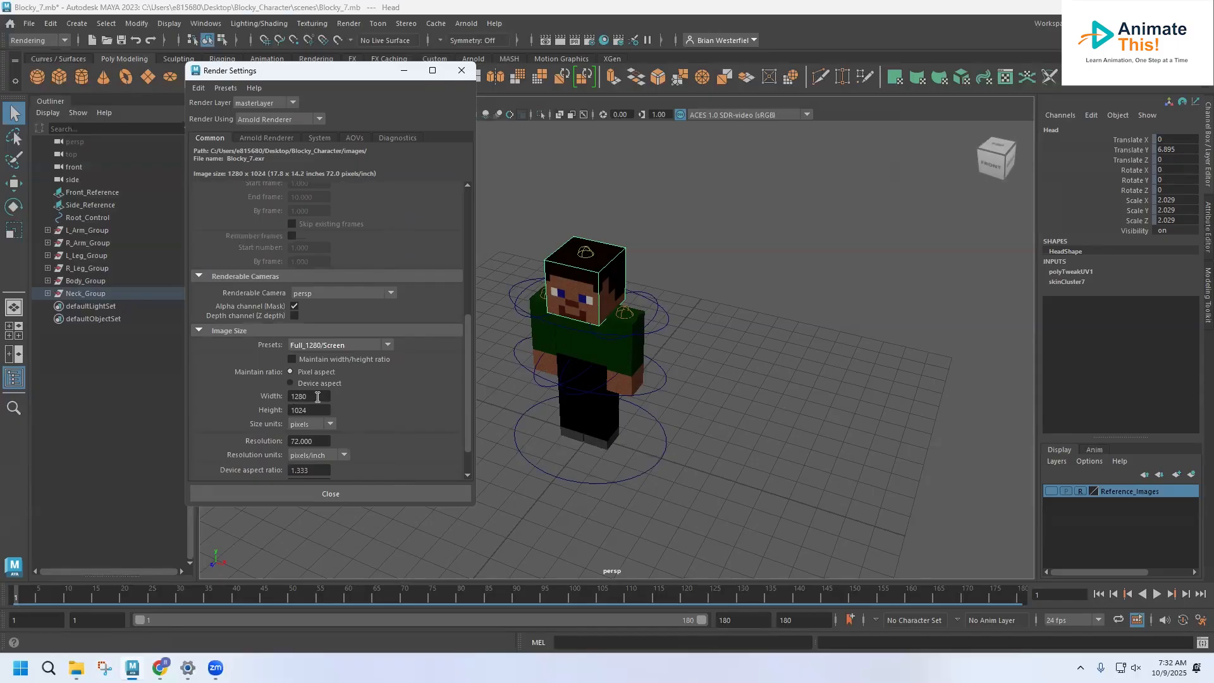
left_click(330, 345)
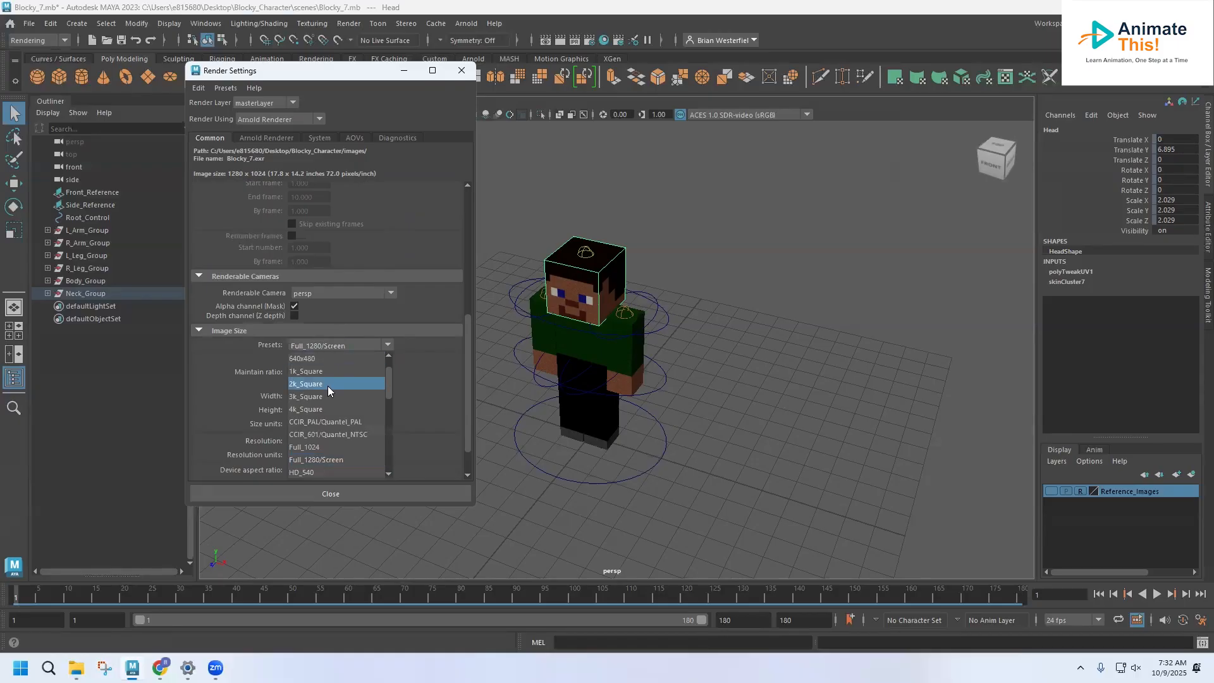
scroll(330, 394, "down", 6)
scroll(331, 393, "up", 6)
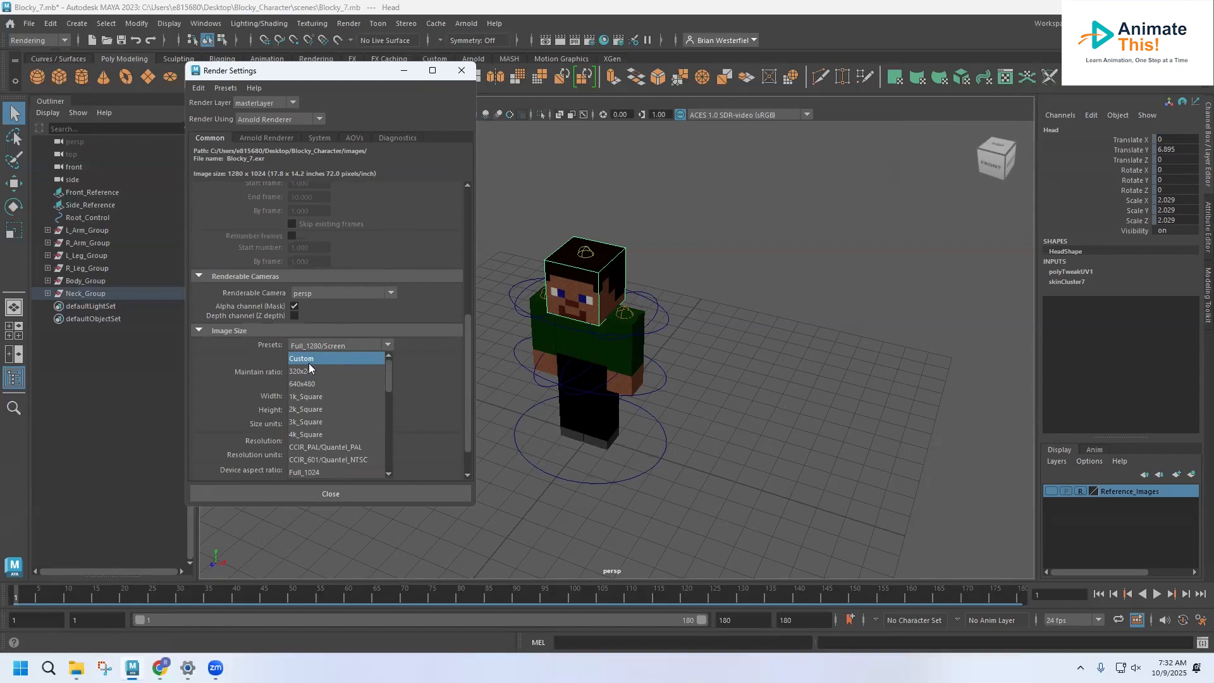
left_click(422, 369)
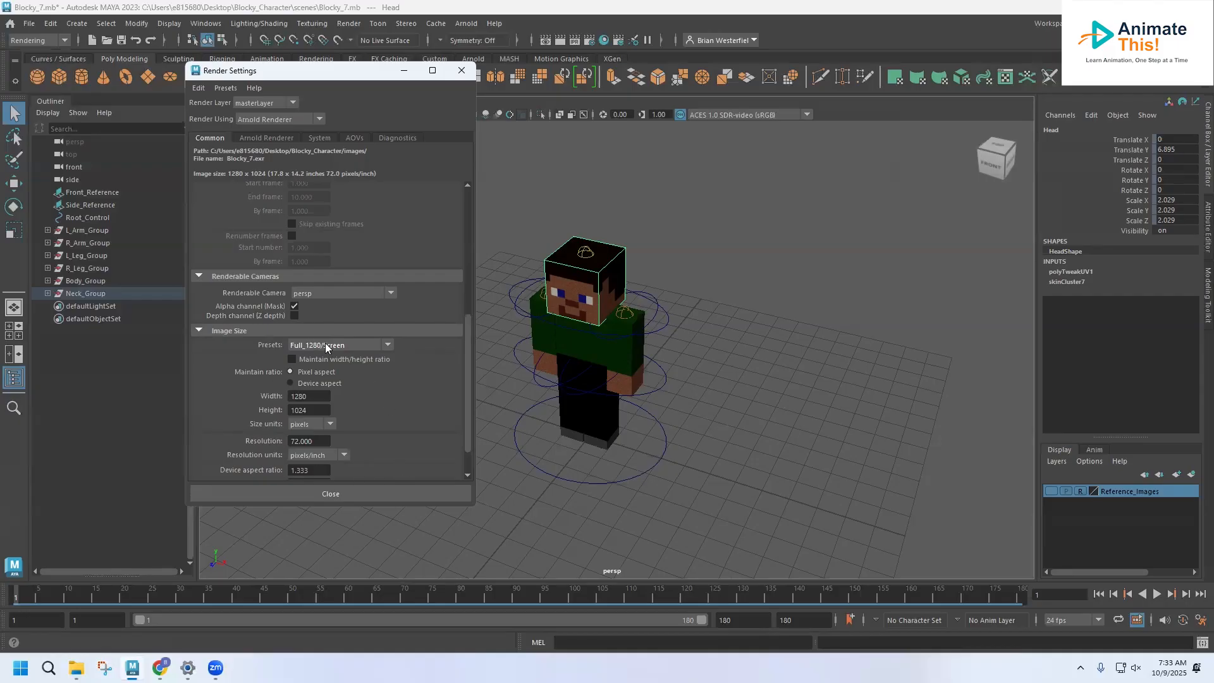
left_click(342, 499)
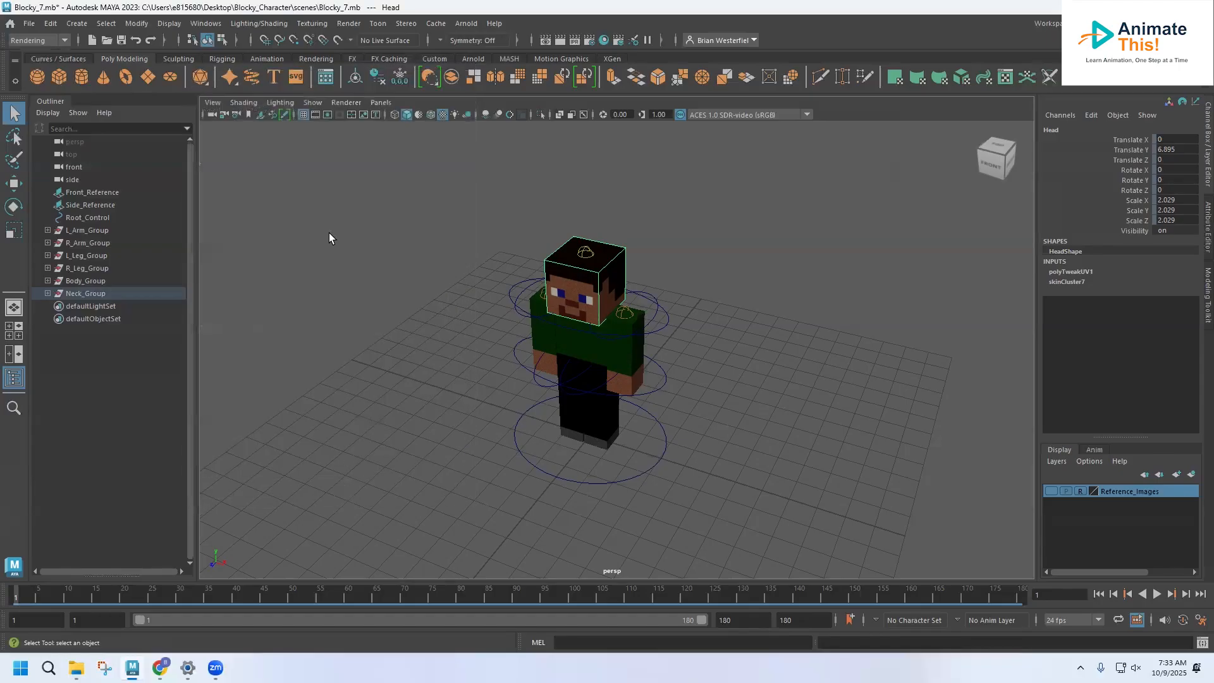
Step: Create a basic camera in the scene
left_click(76, 26)
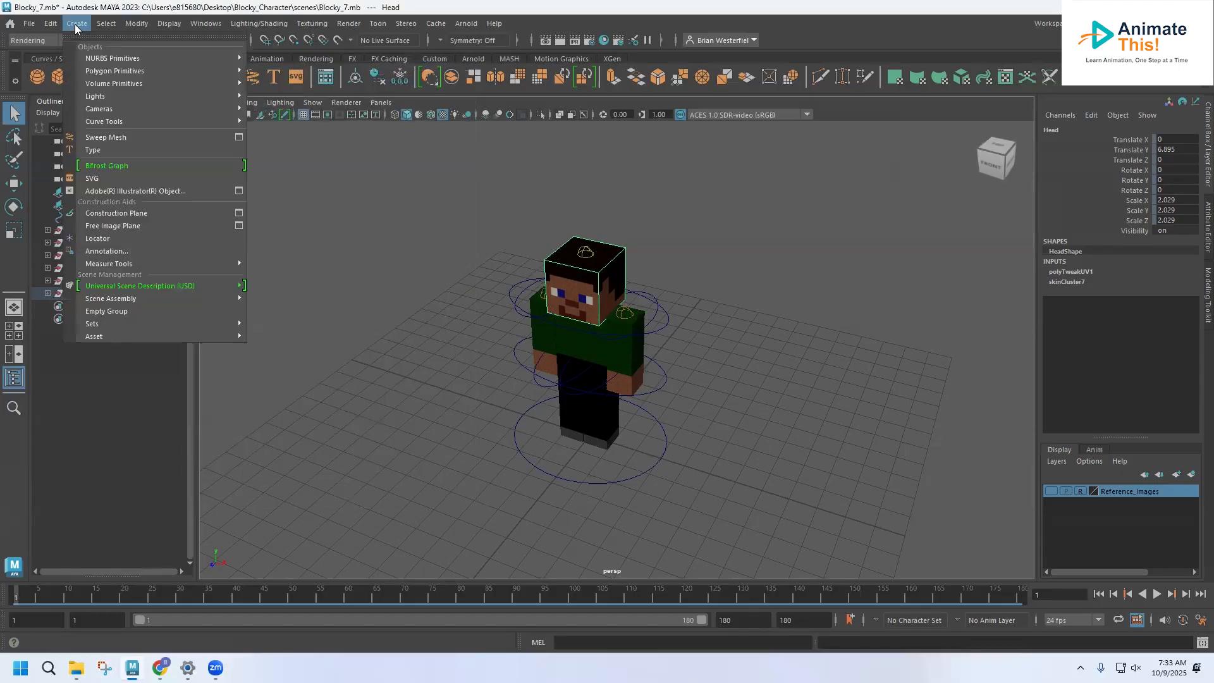
mouse_move(105, 111)
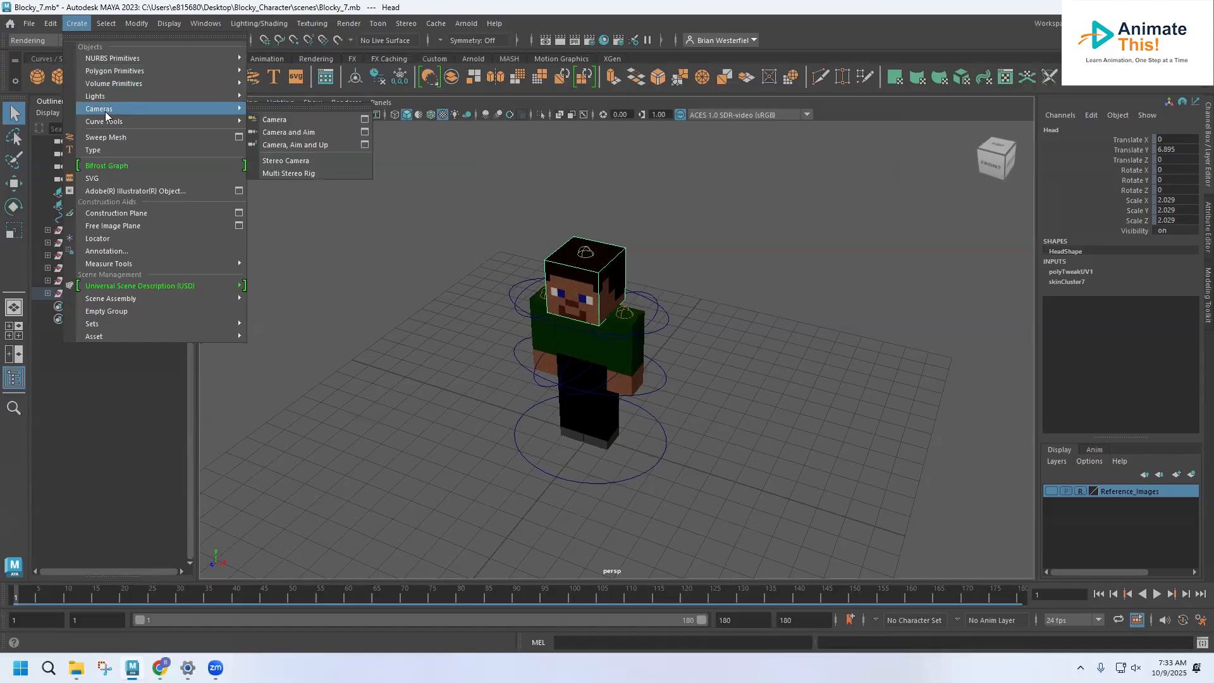
left_click(271, 118)
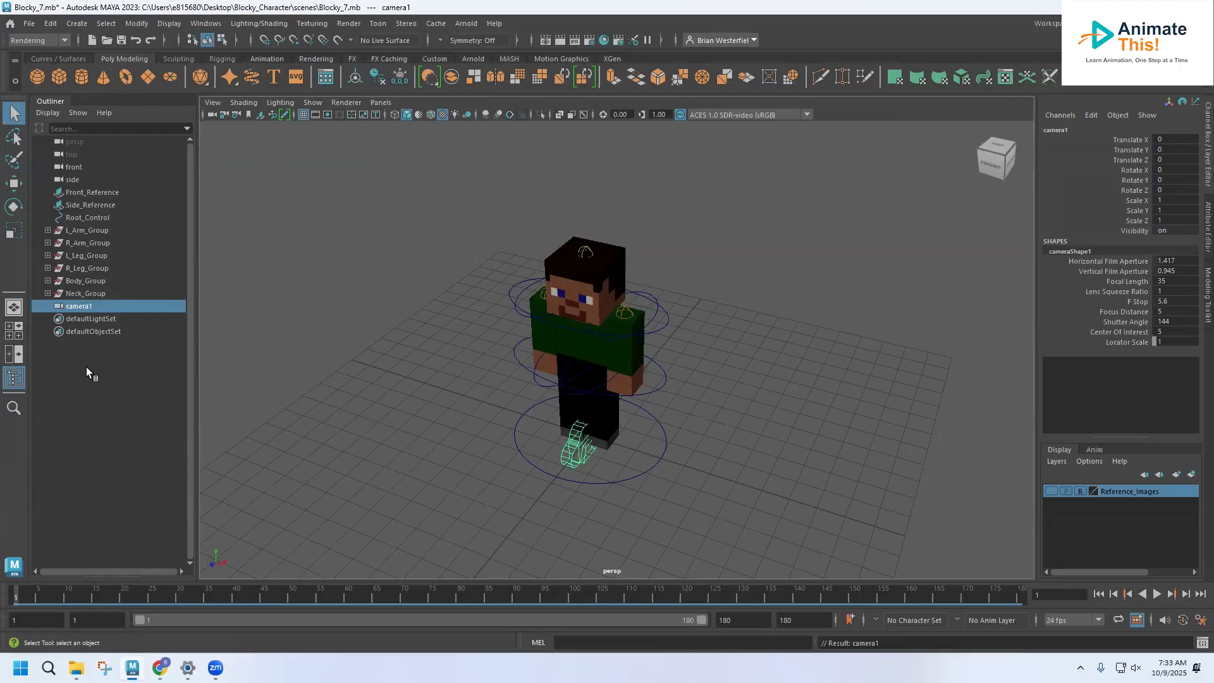
Step: Switch to the four-view layout and replace the top view with the view through camera1
left_click(16, 331)
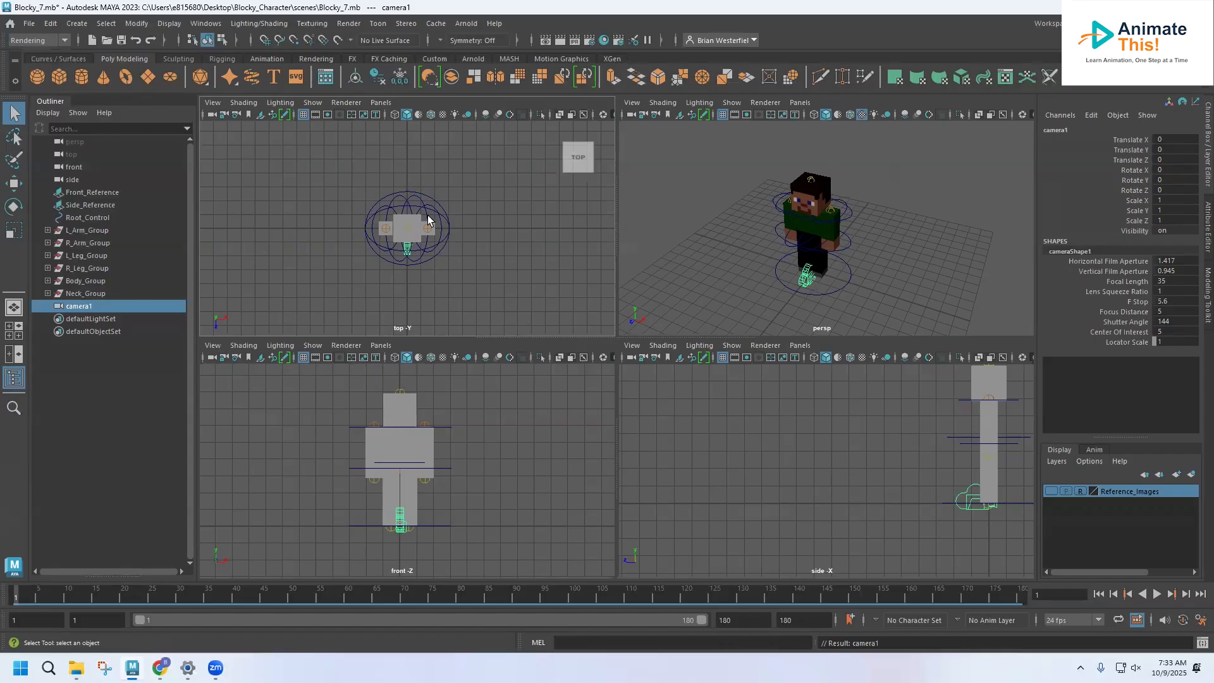
left_click(381, 102)
mouse_move(386, 115)
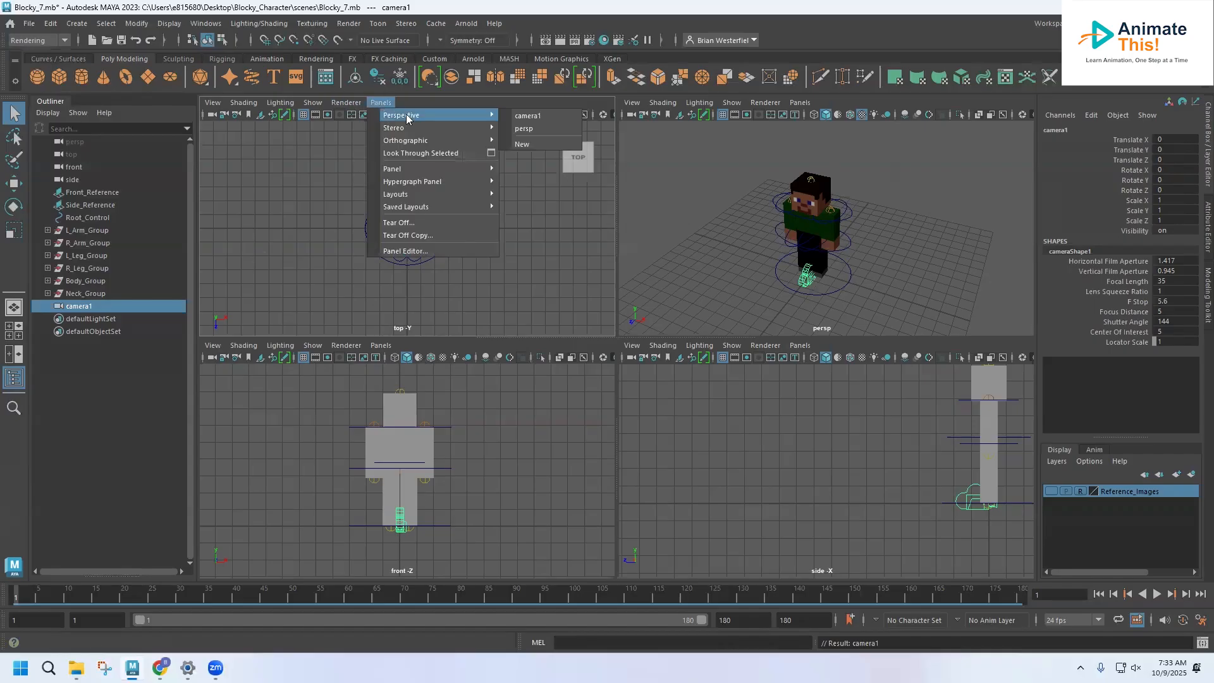
left_click(515, 116)
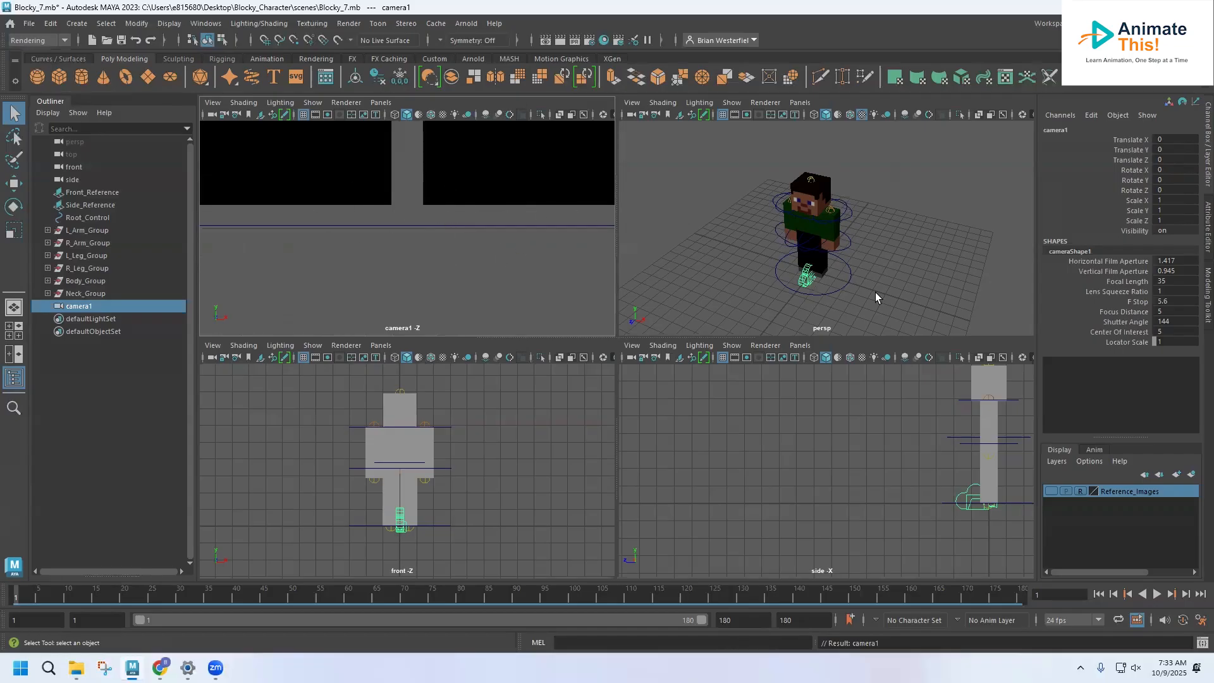
Step: Move camera1 up and back from the character to about Y 4.74 and Z 17.59
left_click(14, 183)
left_click_drag(779, 309, 487, 435)
left_click_drag(730, 435, 727, 354)
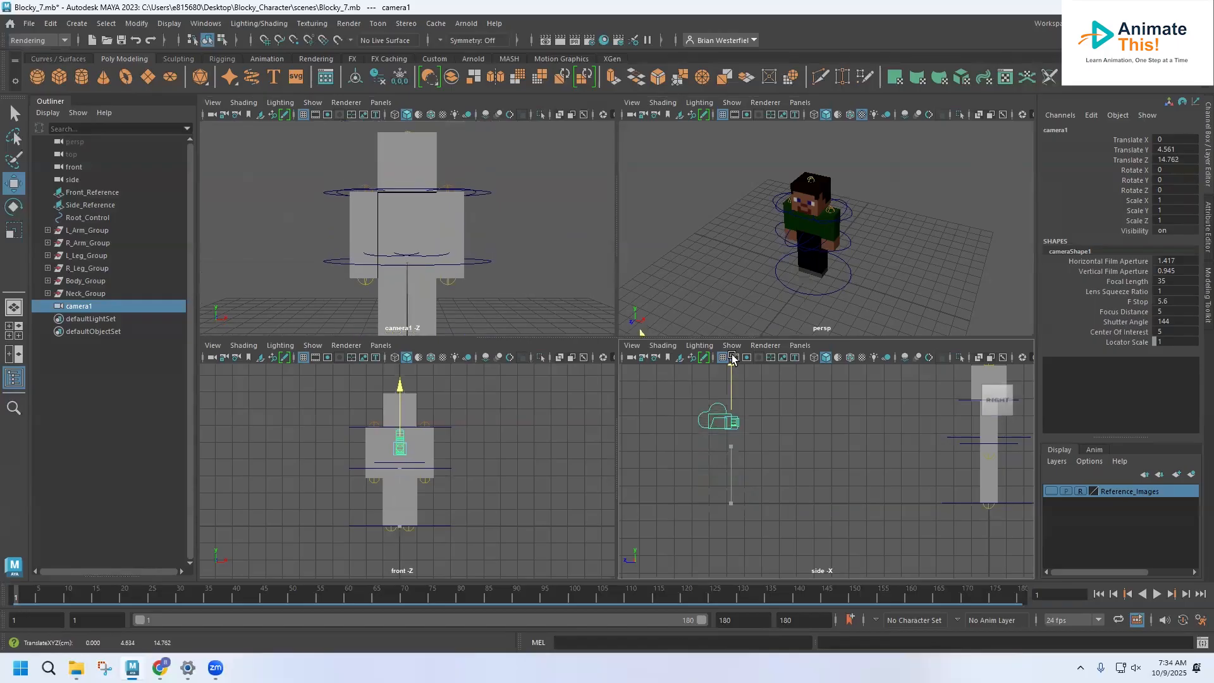
left_click_drag(671, 418, 626, 423)
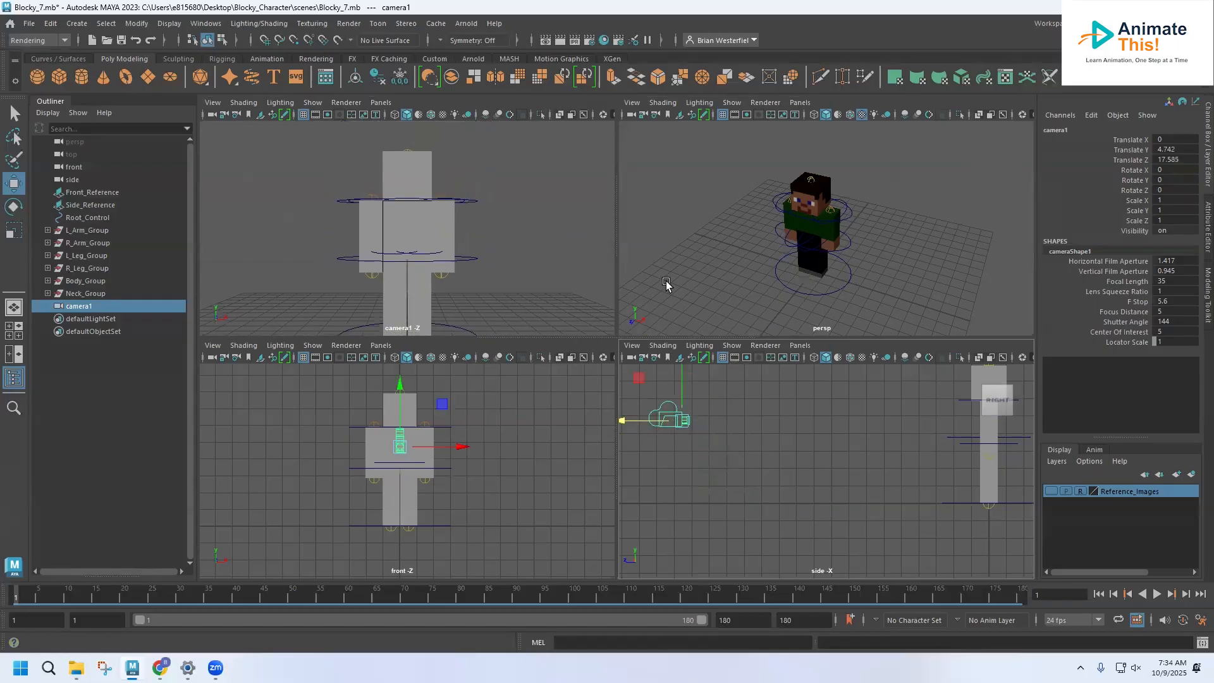
Step: Turn on textured display in the camera1 view and play the animation to check the framing
left_click(443, 117)
left_click(443, 117)
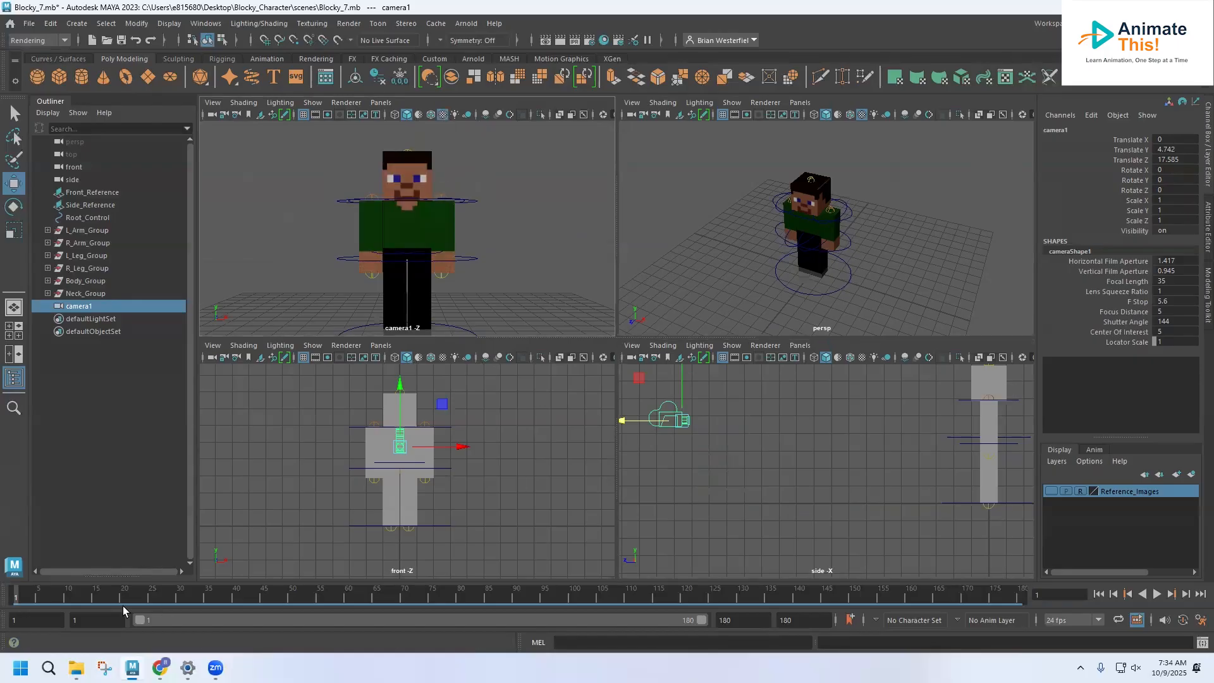
key("alt+v")
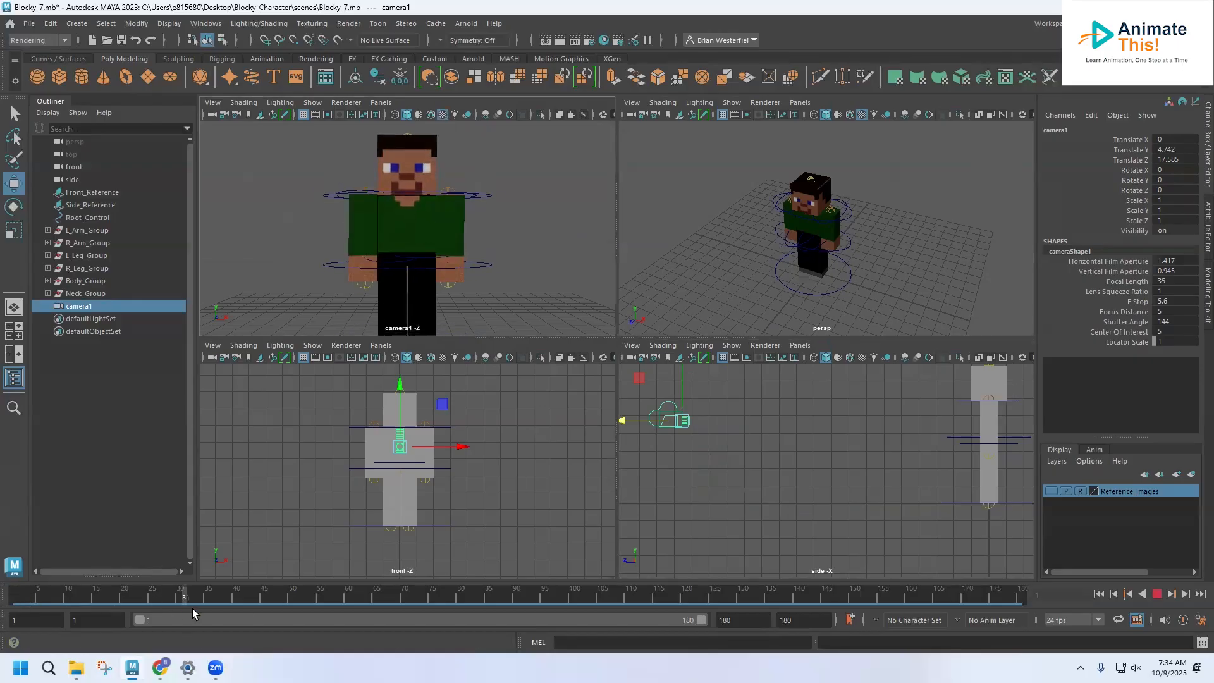
key("Escape")
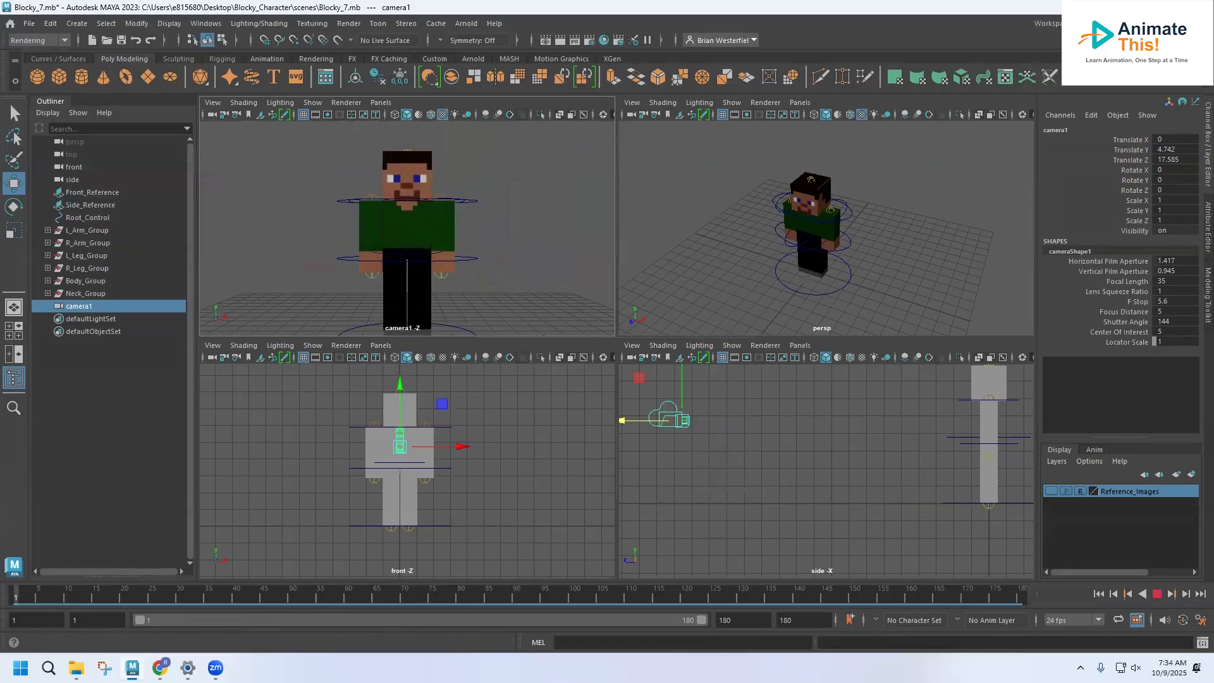
Step: Move camera1 sideways to about X 3.50 and preview the animation from its first frame
left_click_drag(461, 447, 520, 451)
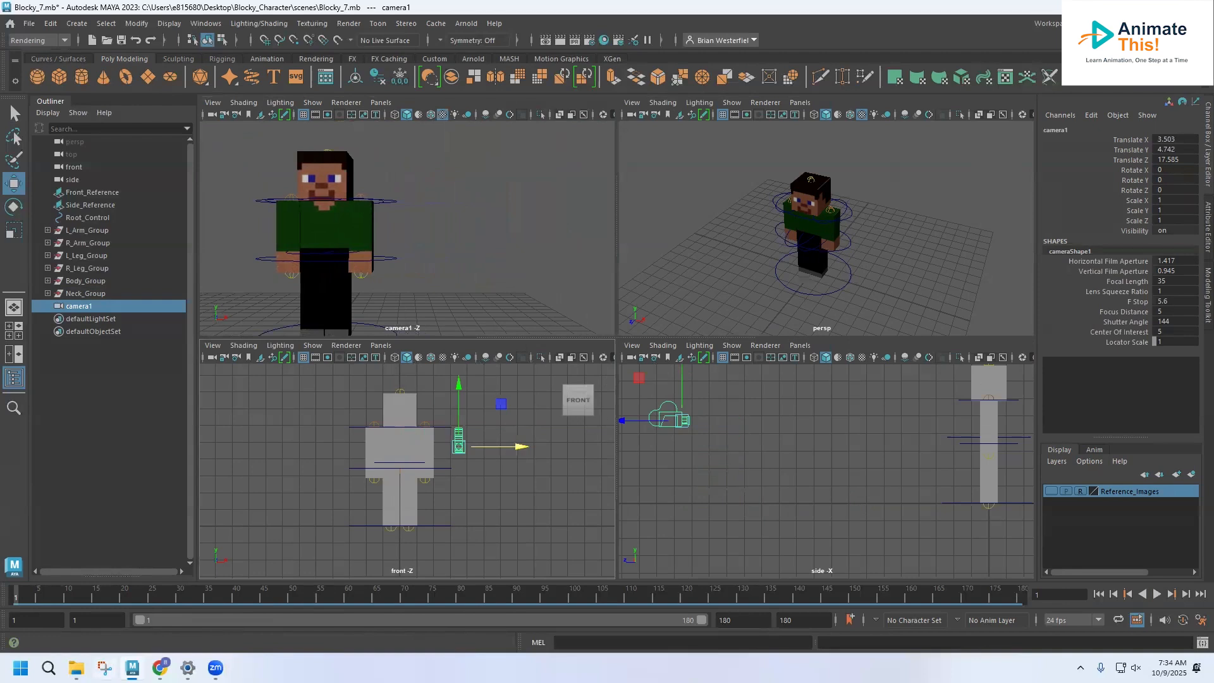
key("alt+v")
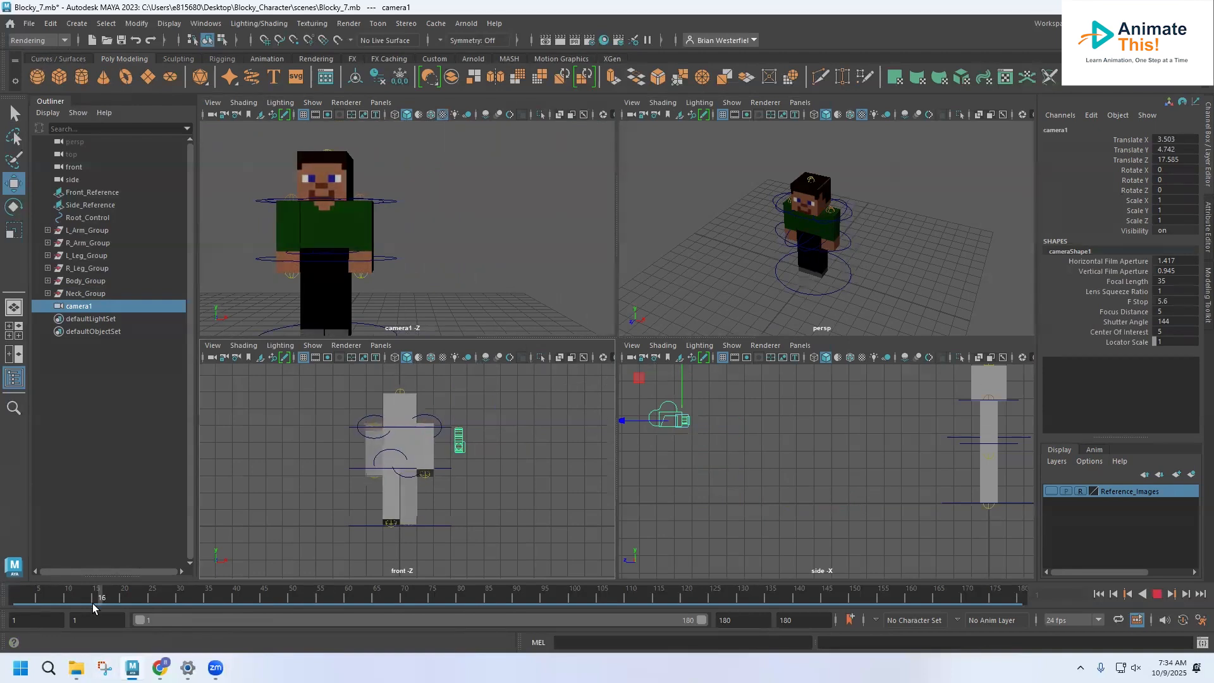
key("alt+v")
left_click(444, 171)
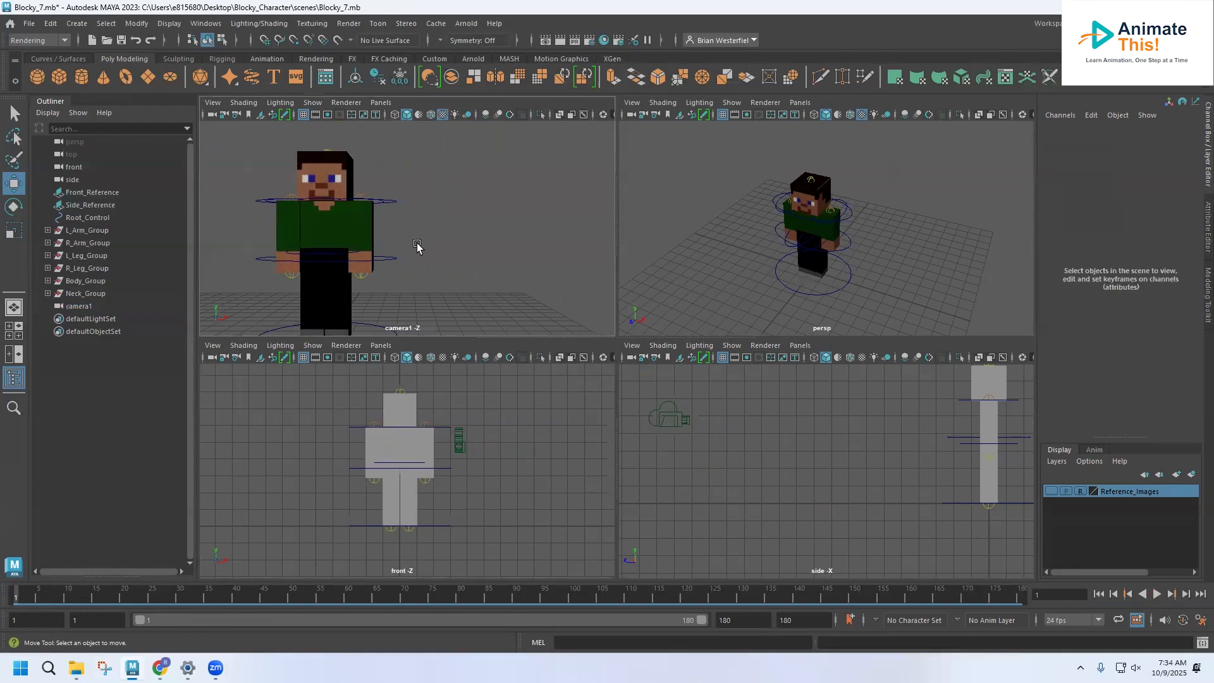
mouse_move(25, 599)
left_mouse_down()
mouse_move(486, 603)
mouse_move(84, 601)
mouse_move(458, 618)
mouse_move(1, 618)
left_mouse_up()
Step: Fine-tune camera1's position to about X 3.05 and Y 4.56, and lock the camera
left_click(679, 415)
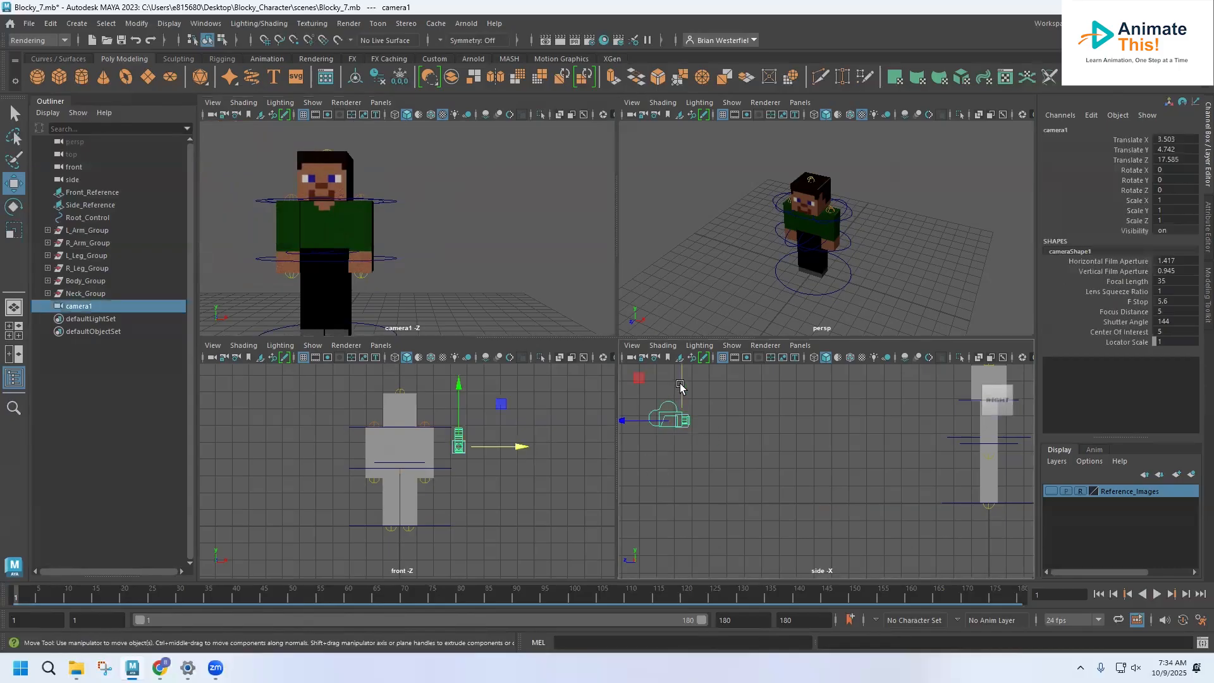
left_click(681, 382)
left_click_drag(681, 383, 681, 381)
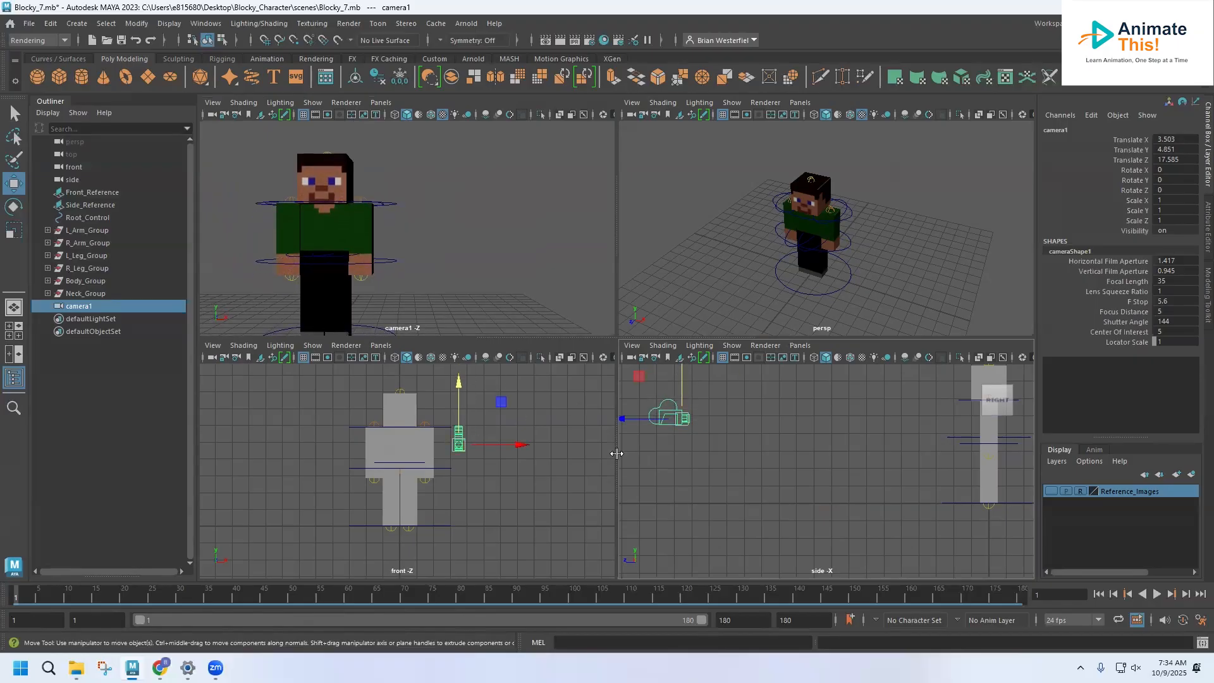
left_click_drag(526, 445, 519, 449)
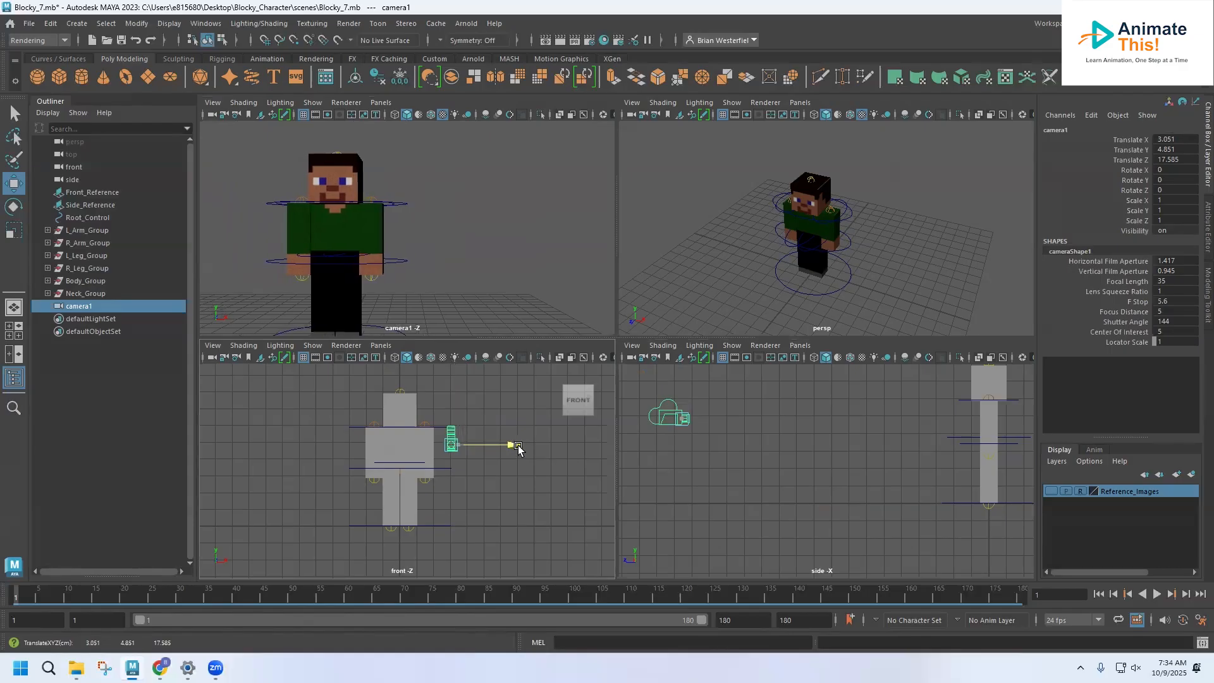
left_click_drag(683, 380, 684, 386)
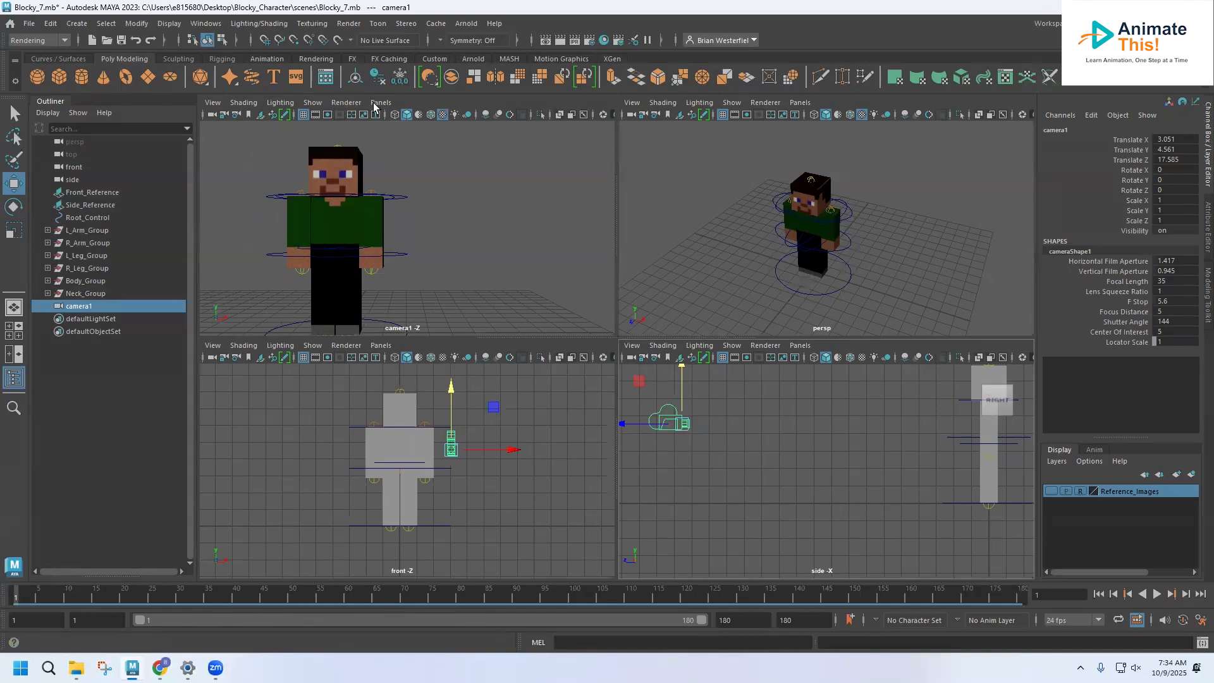
left_click(212, 103)
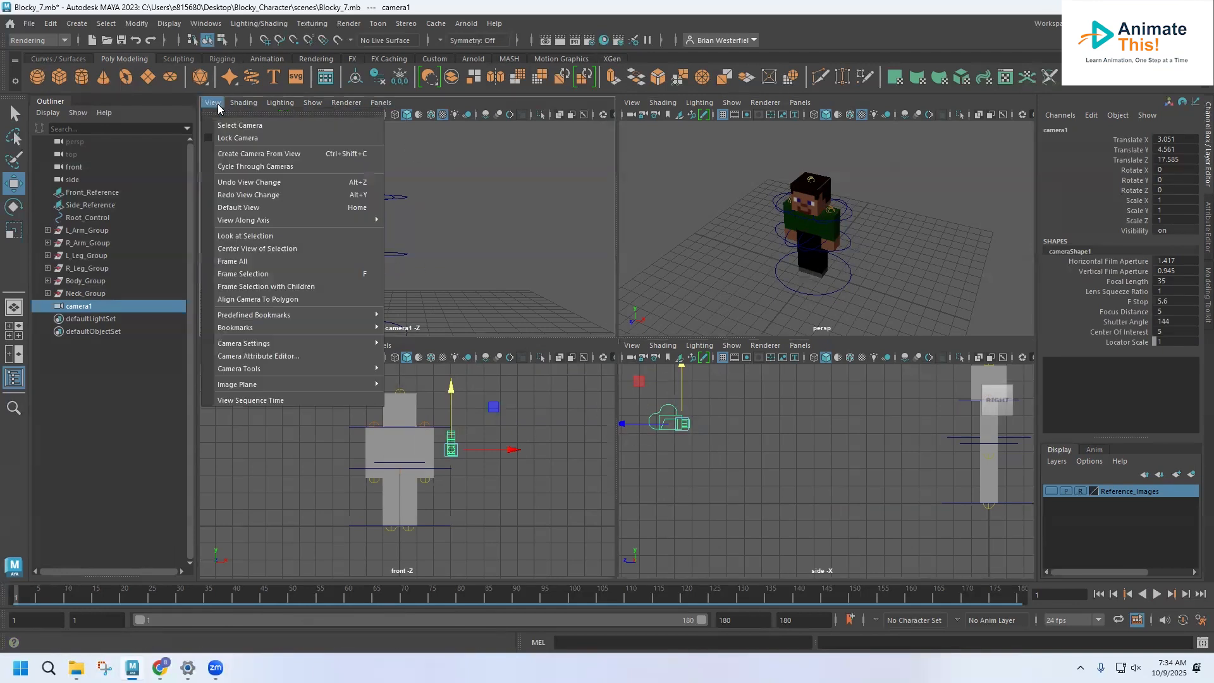
left_click(207, 137)
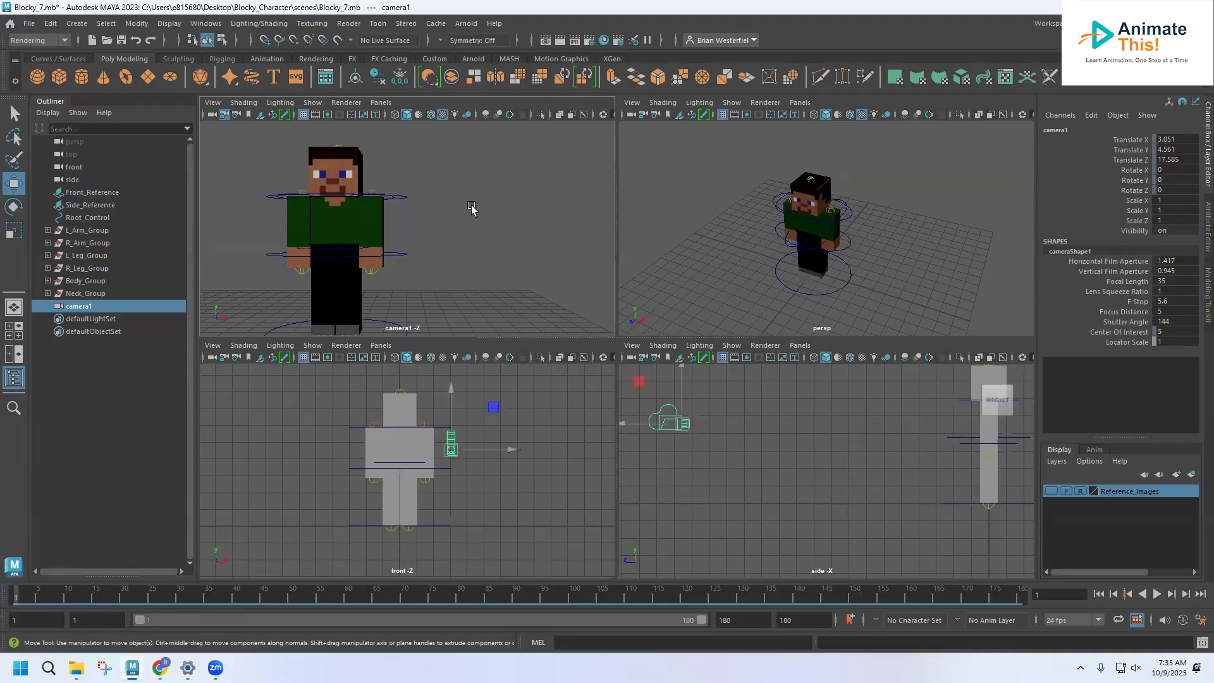
Step: Set the renderable camera to camera1 in the Render Settings, close the window and clear the selection
left_click(349, 23)
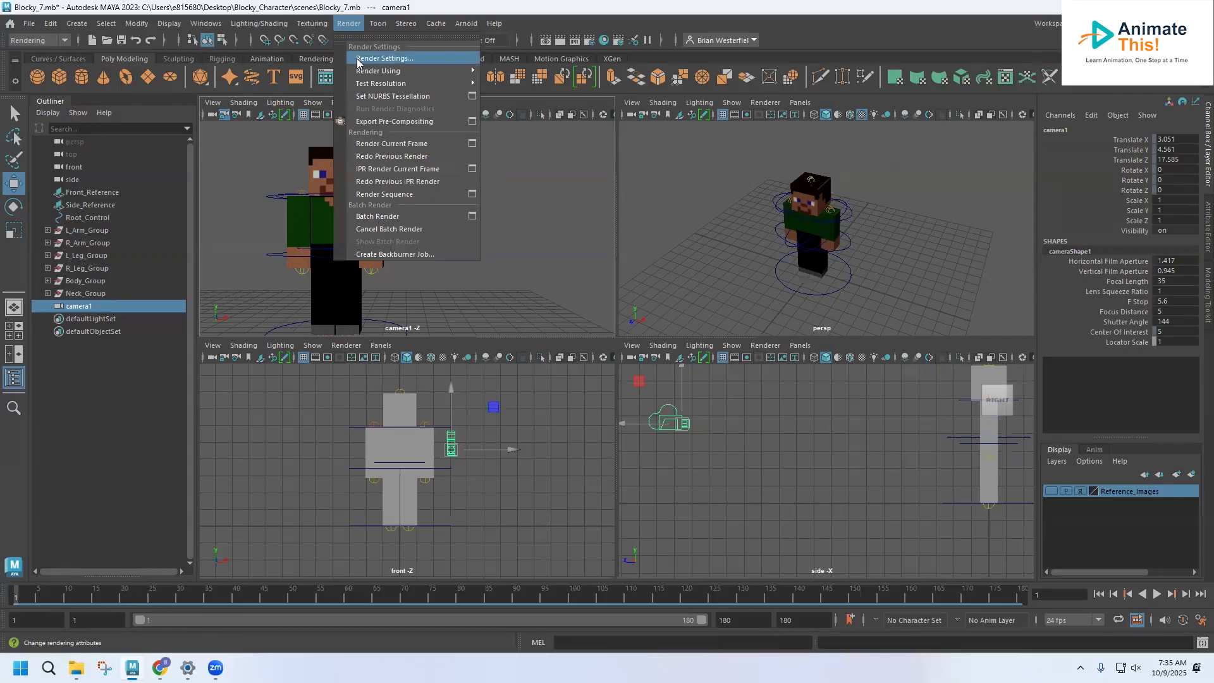
left_click(357, 58)
left_click(316, 294)
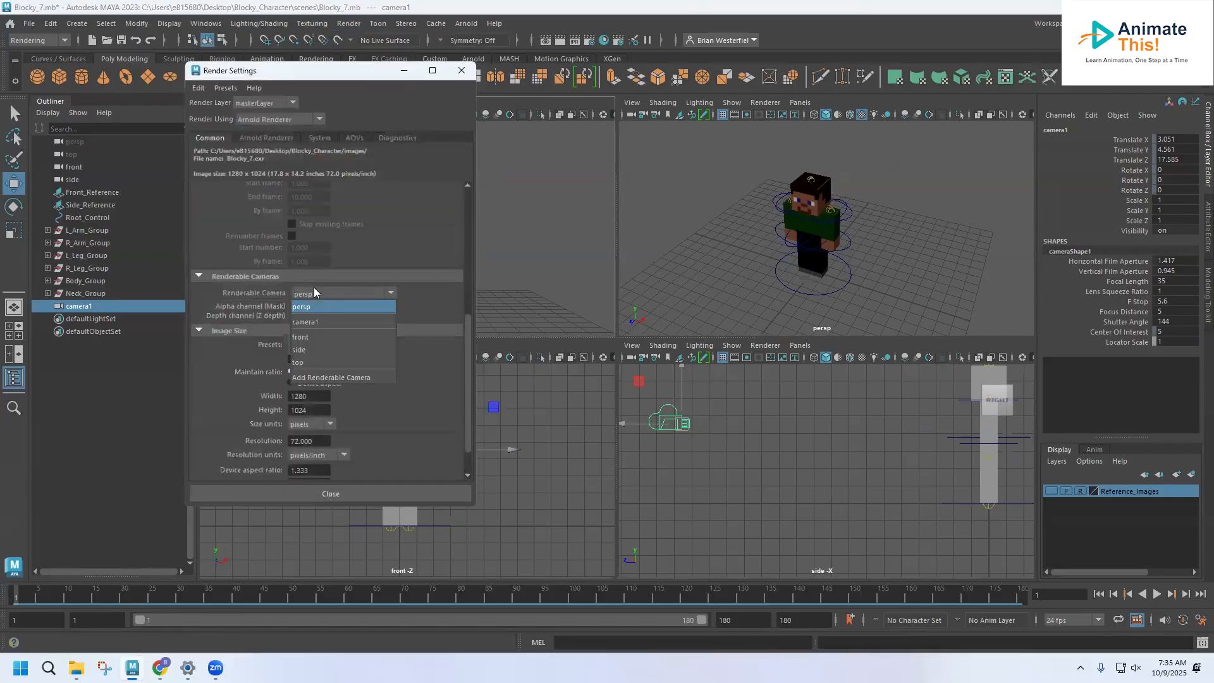
left_click(309, 323)
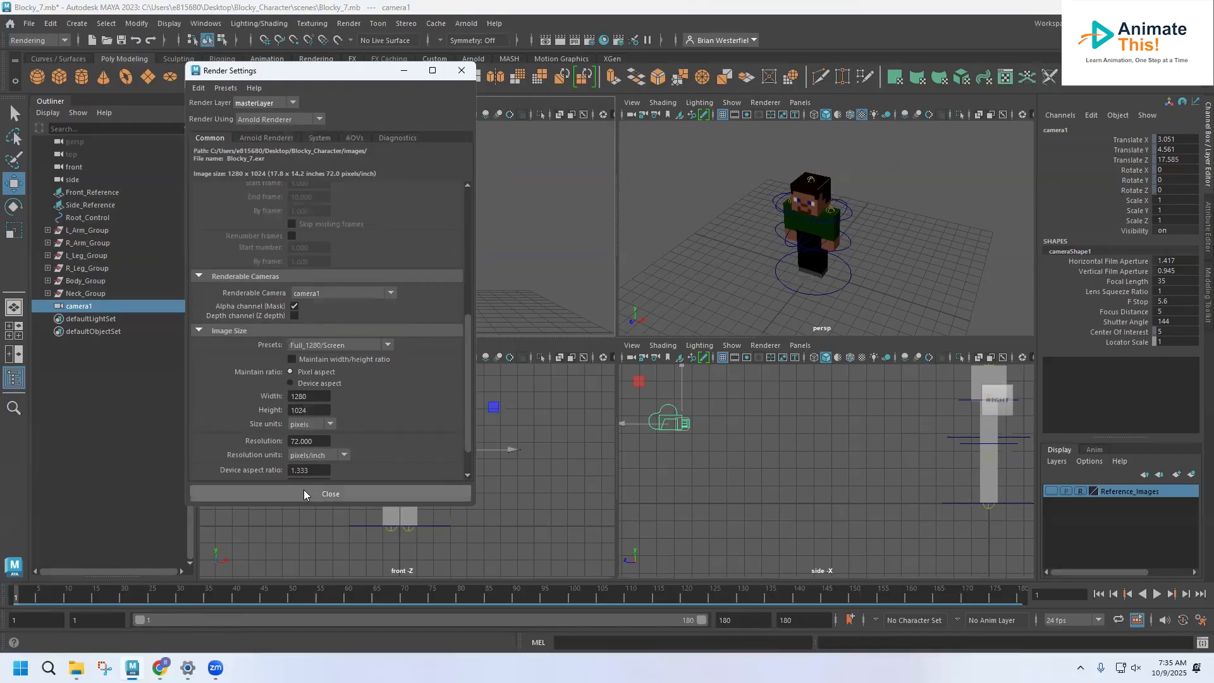
left_click(304, 494)
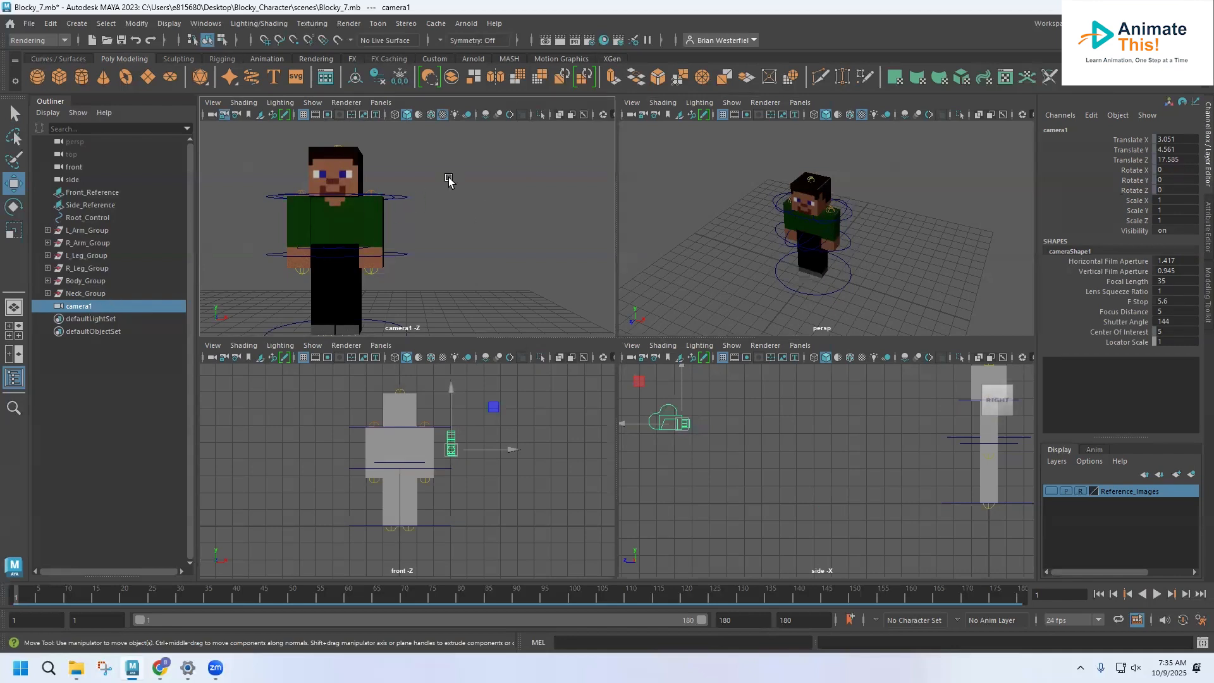
left_click(454, 219)
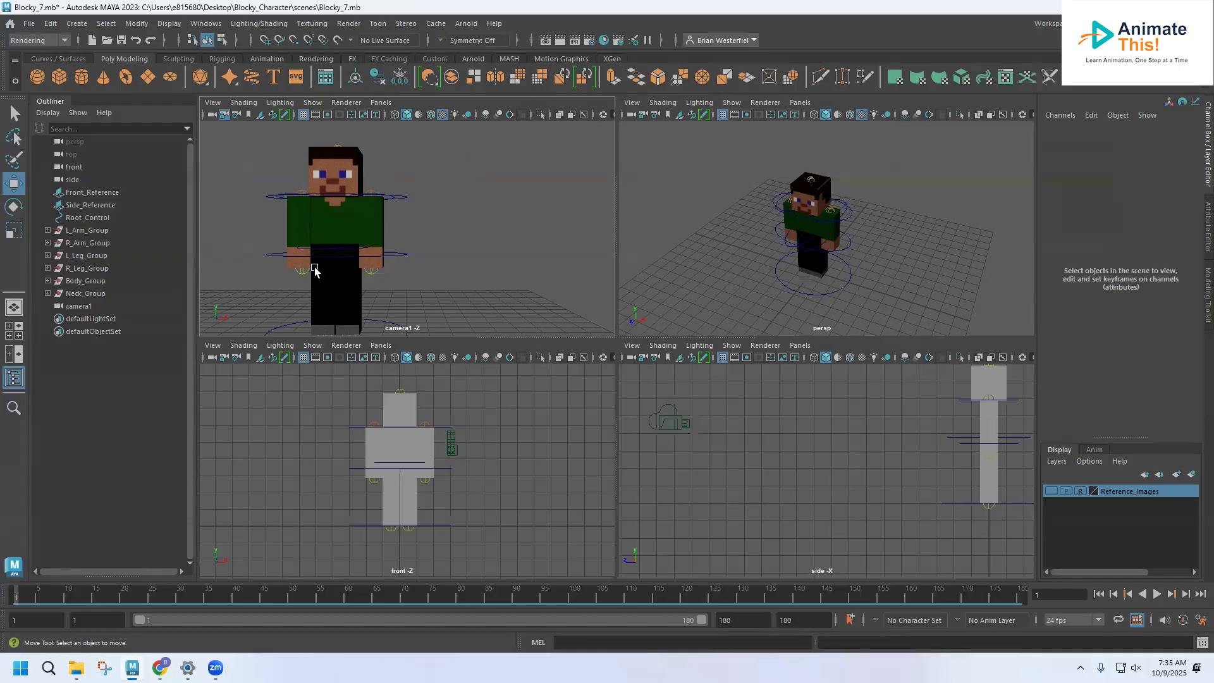
Step: Render the current frame through camera1 with Arnold, view the image and close the render window
left_click(468, 23)
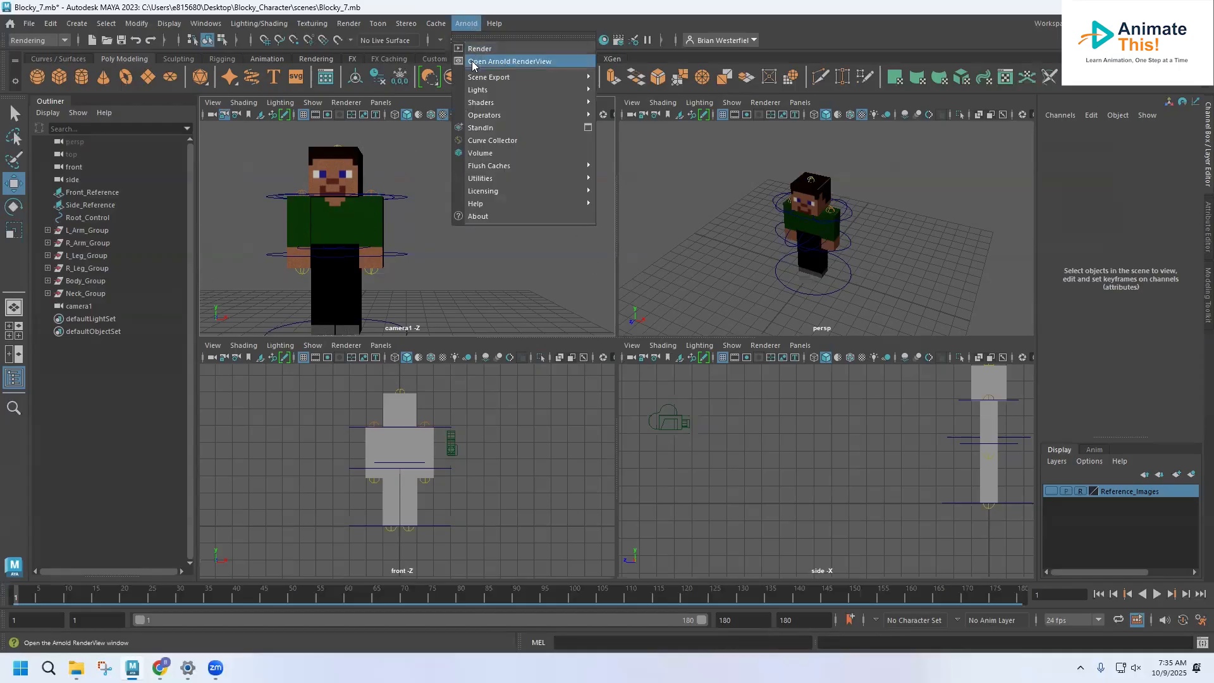
left_click(475, 49)
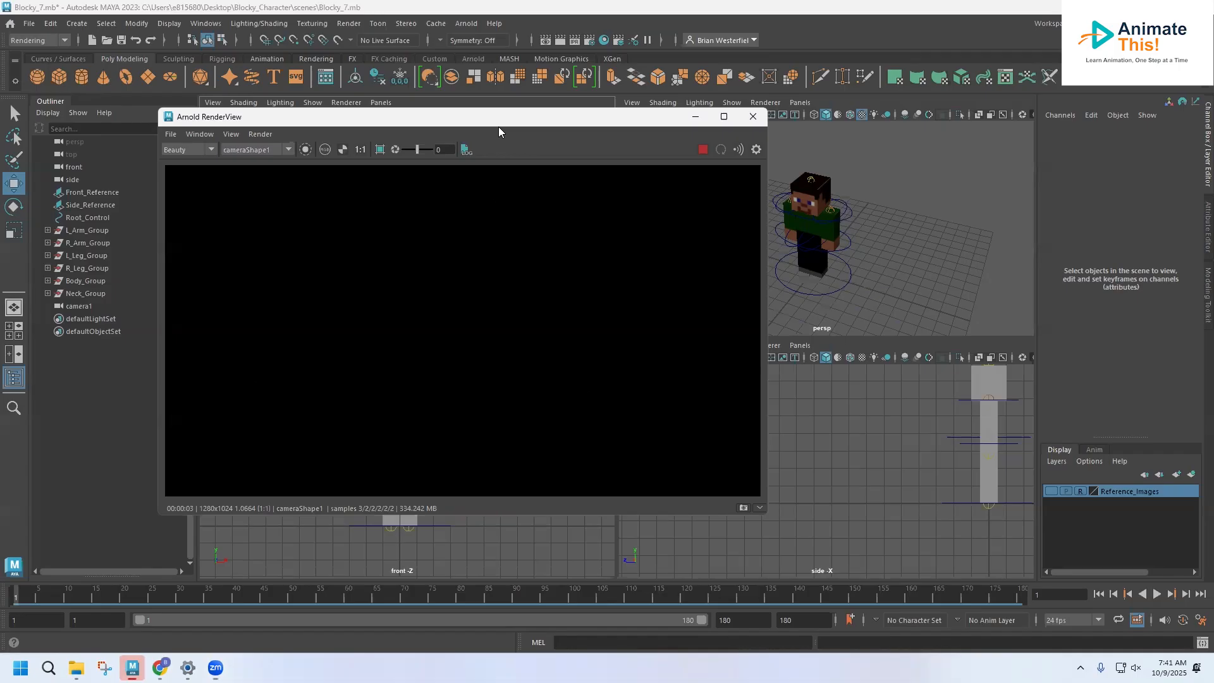
left_click_drag(499, 127, 443, 210)
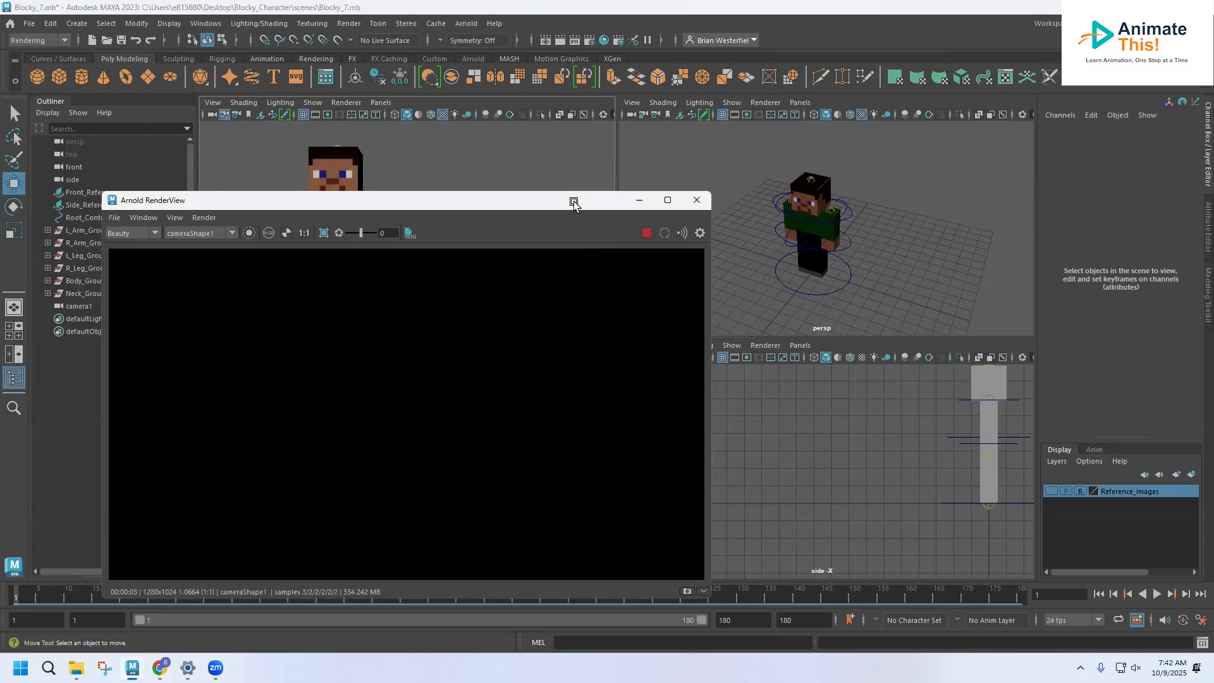
left_click_drag(573, 202, 603, 171)
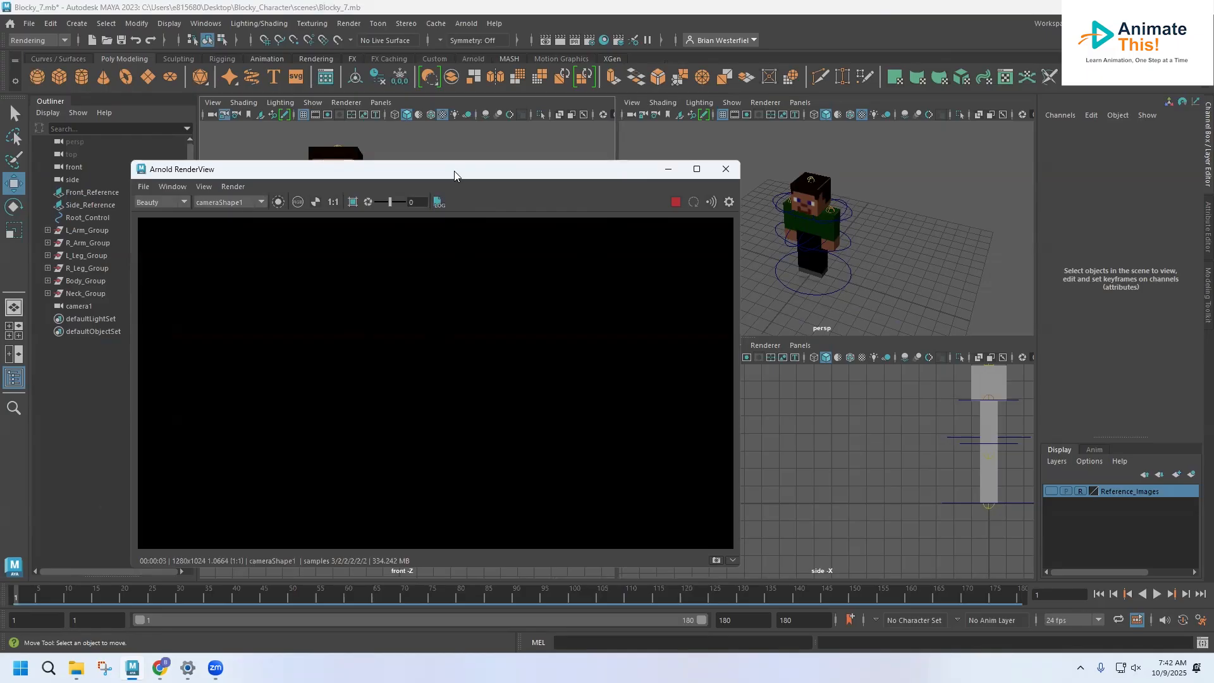
left_click(726, 168)
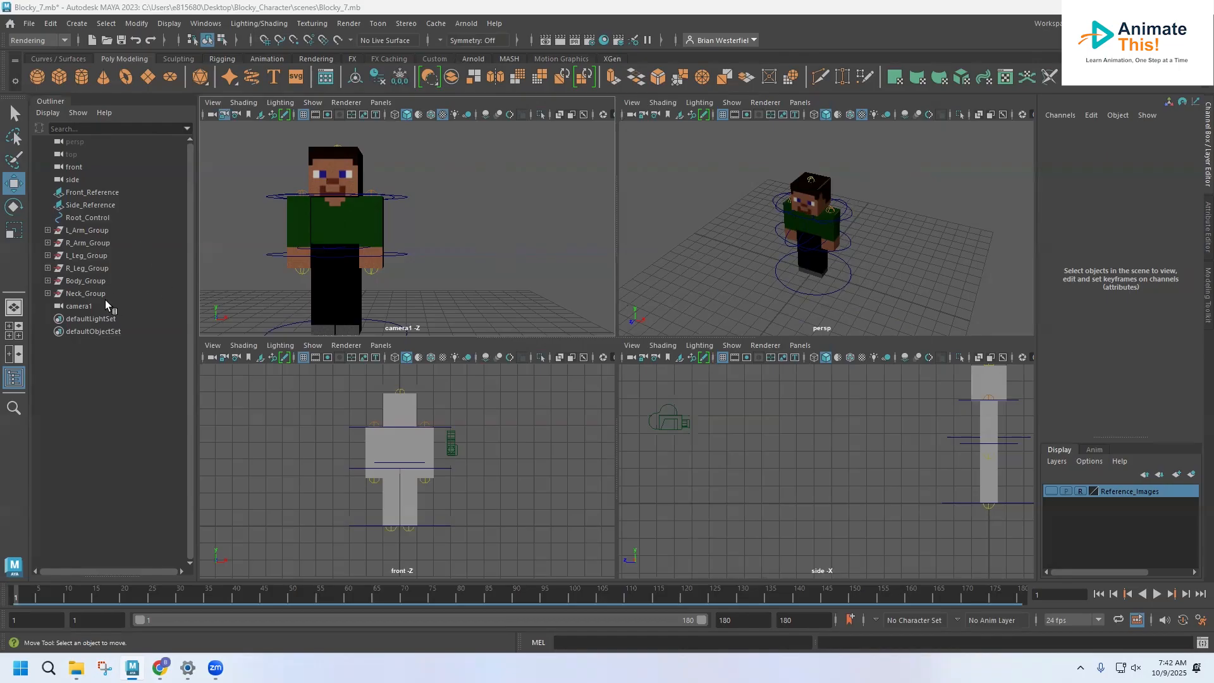
Step: Create an Arnold area light and rename it Key_Light
left_click(76, 25)
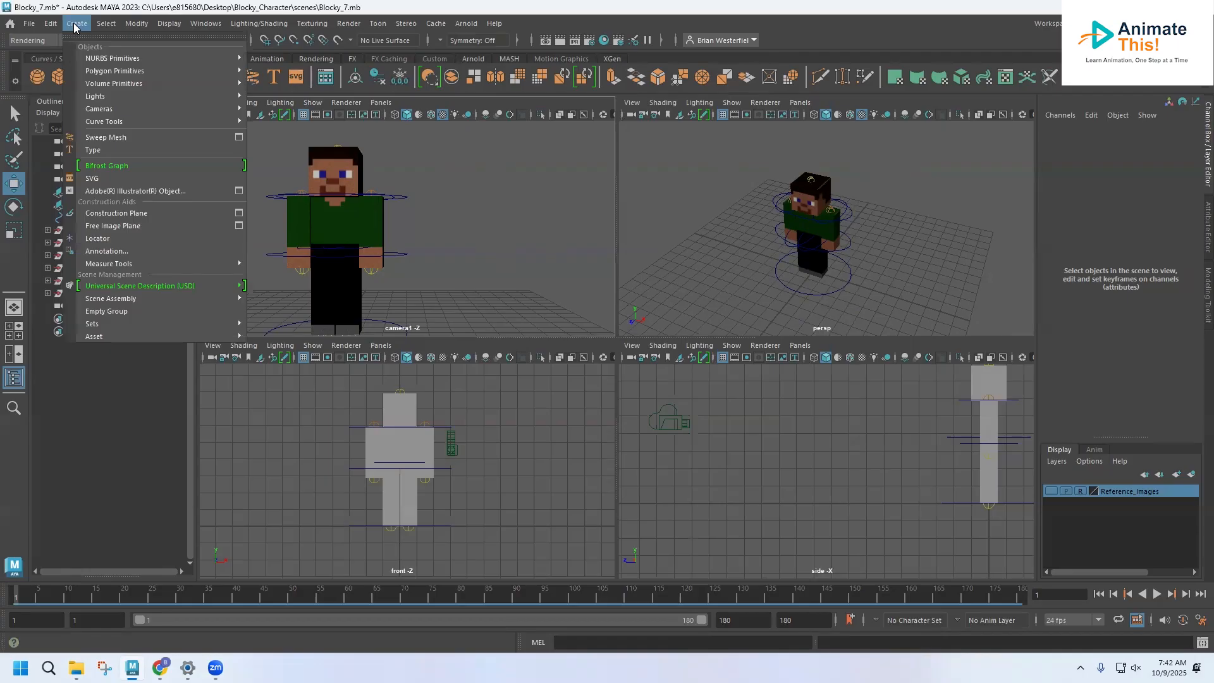
left_click(76, 23)
left_click(466, 23)
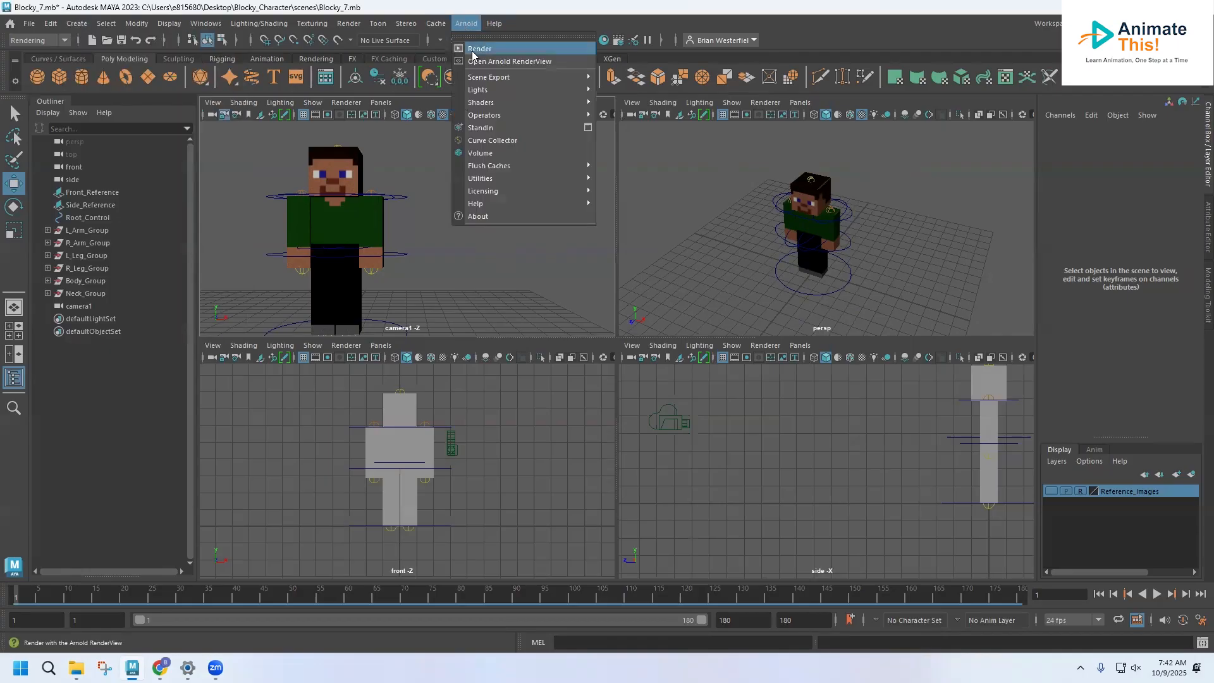
mouse_move(506, 89)
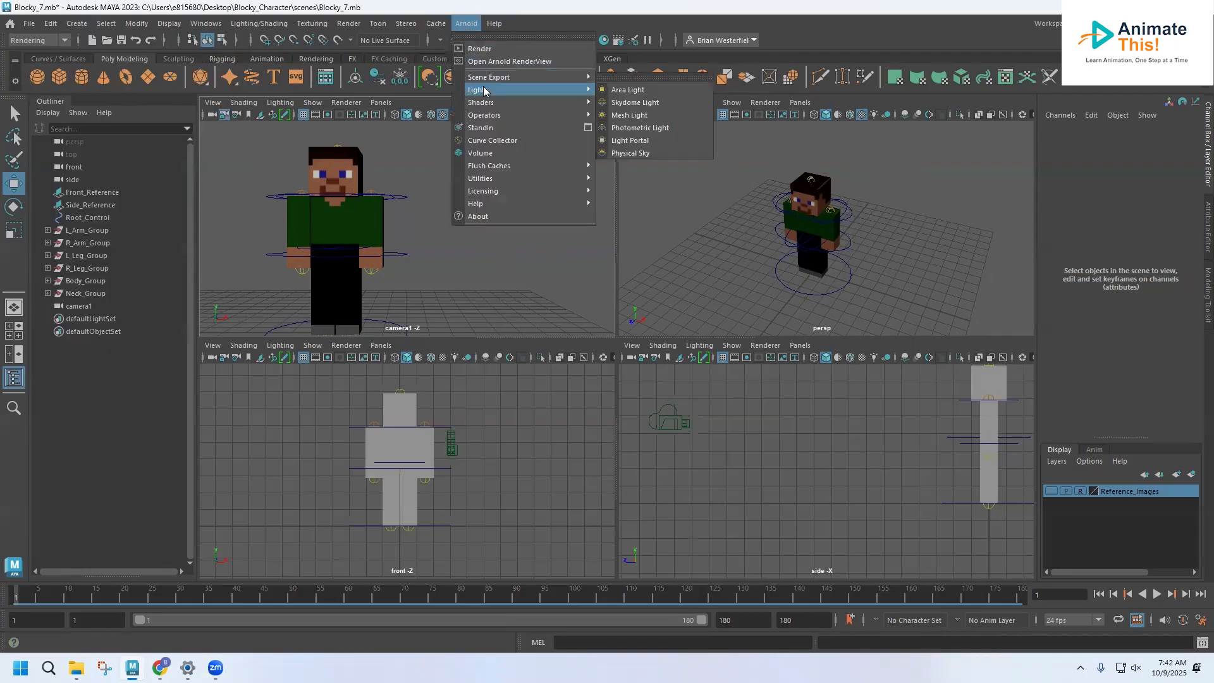
left_click(640, 93)
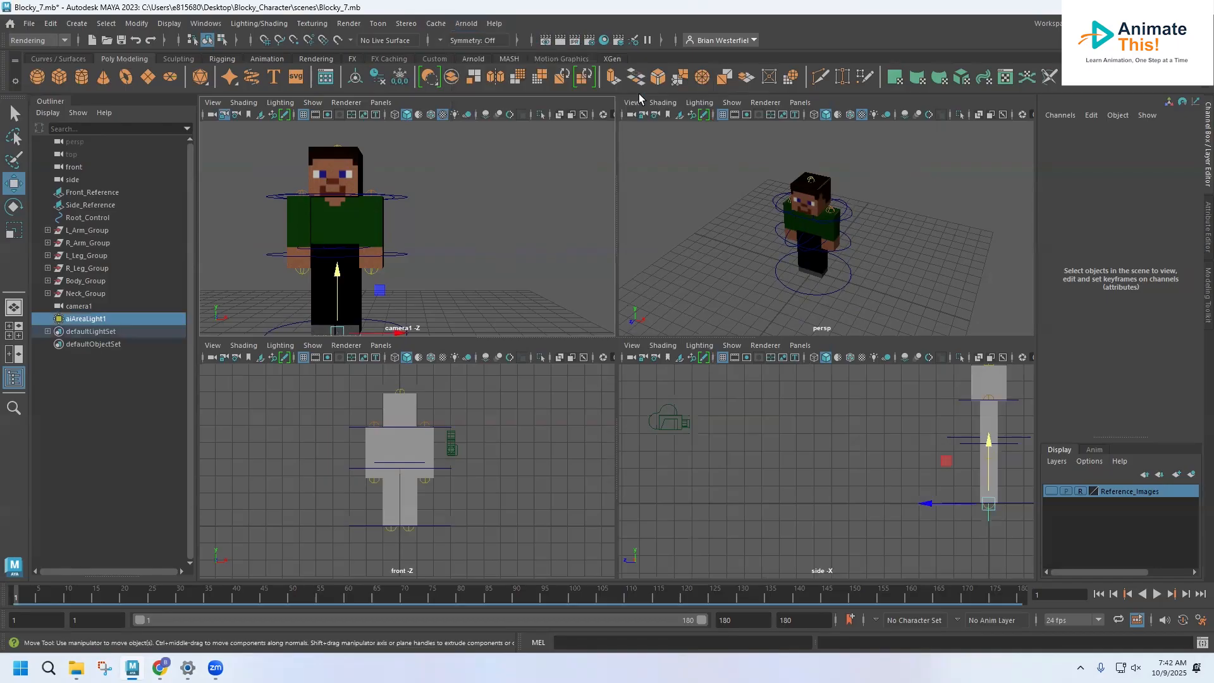
double_click(88, 319)
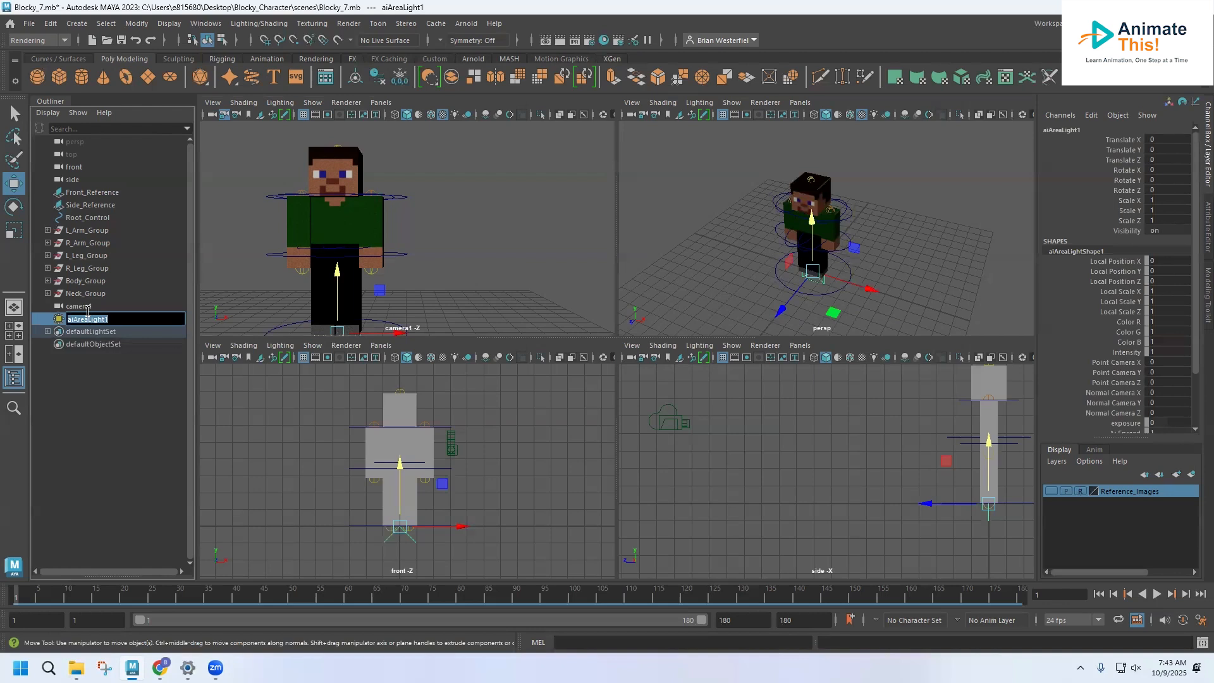
type("Key_Light")
key("Return")
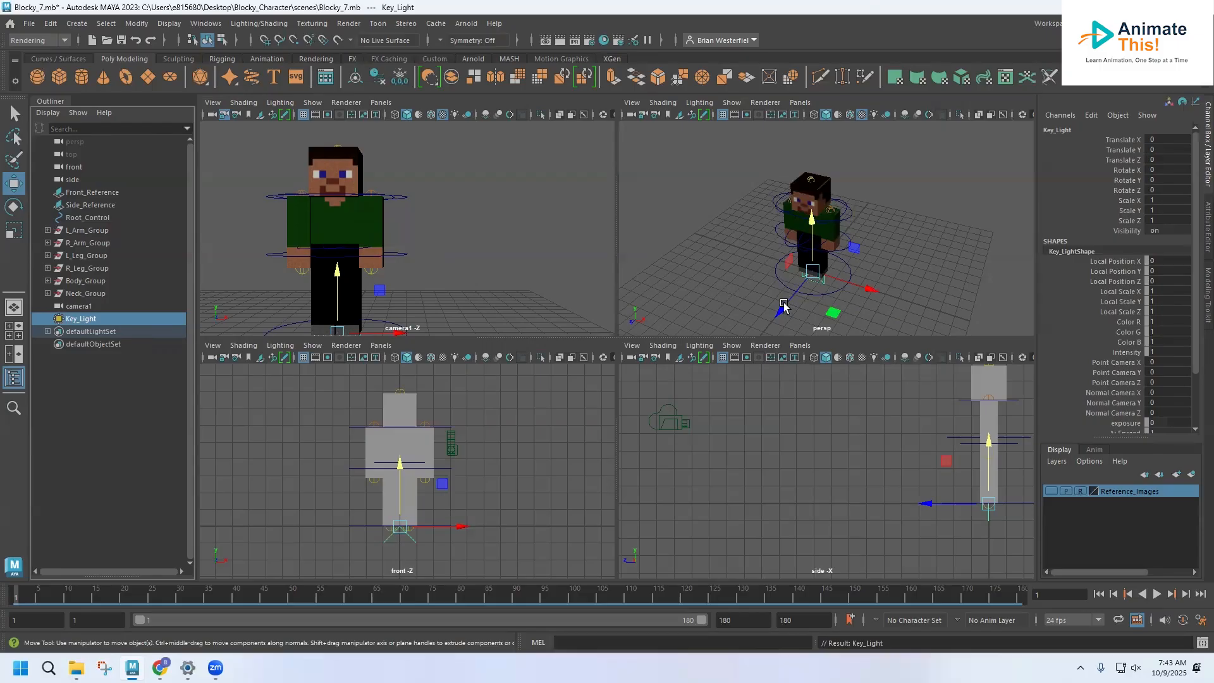
Step: Move Key_Light above and in front of the character to about X -0.68, Y 8.18 and Z 6.05
left_click_drag(784, 307, 805, 394)
key("ctrl+z")
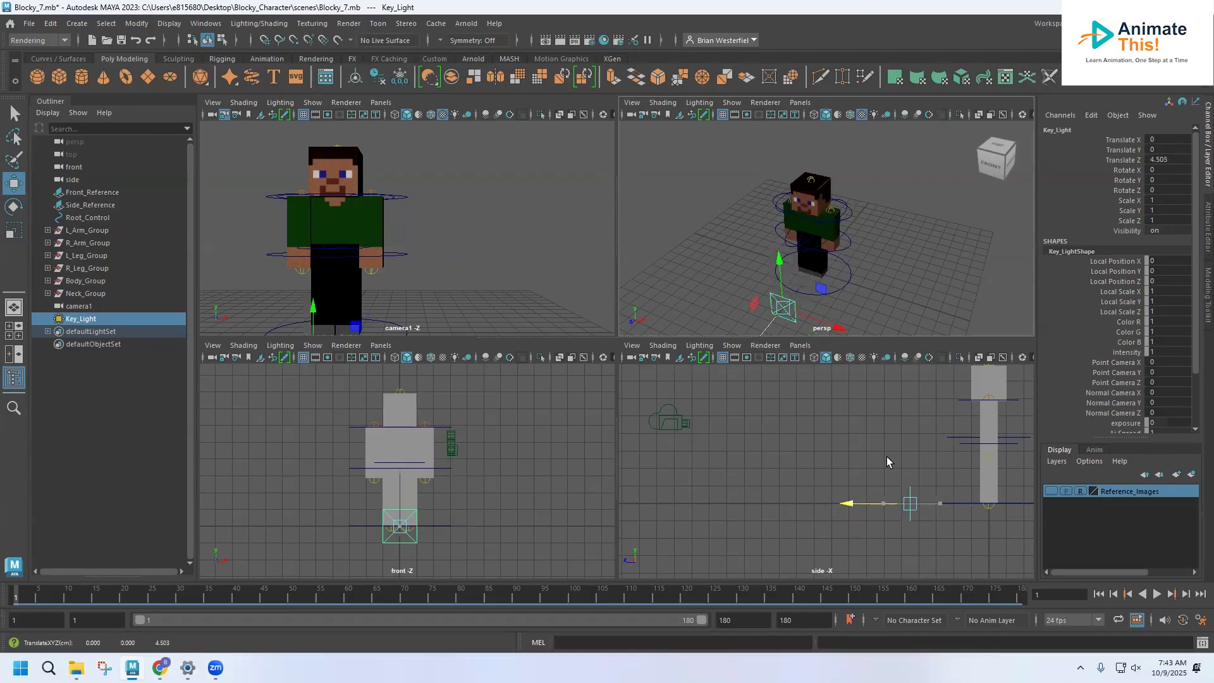
left_click_drag(909, 441, 913, 297)
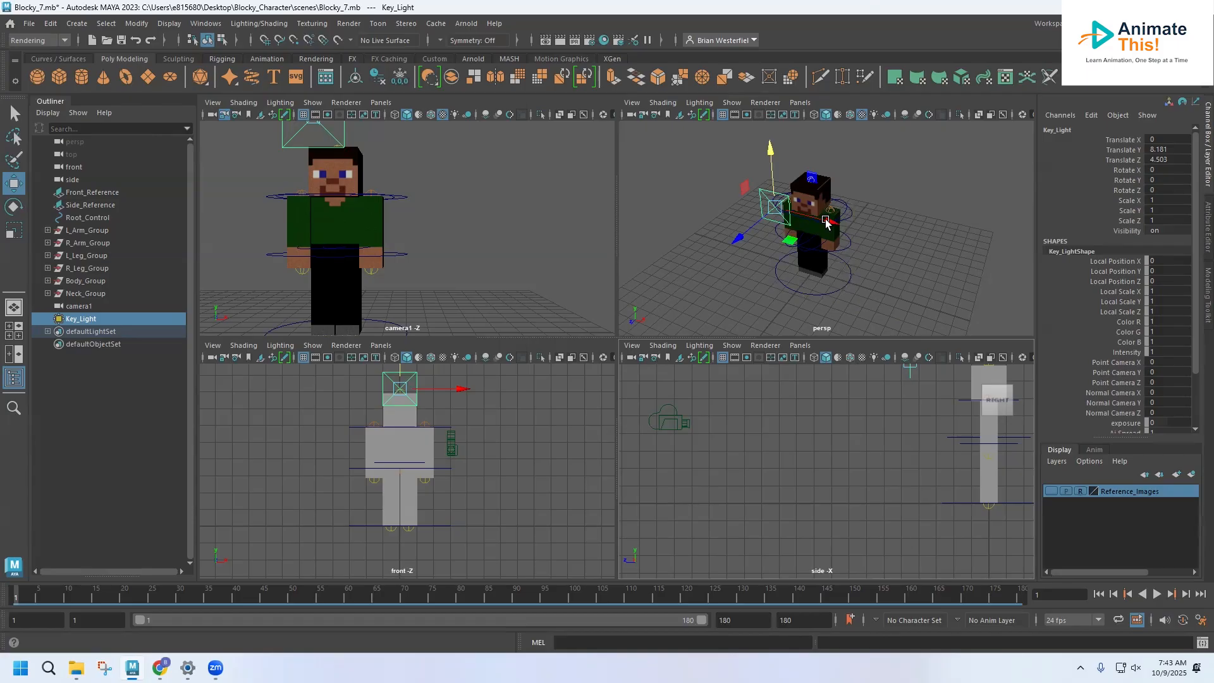
left_click_drag(826, 221, 803, 223)
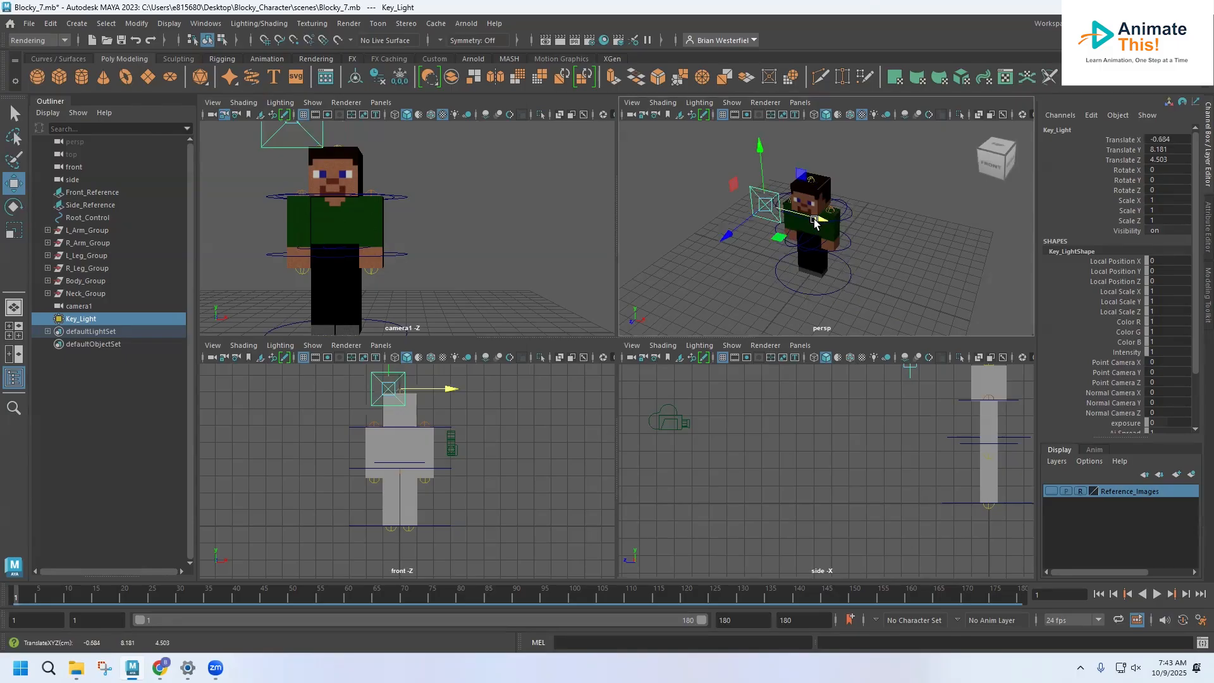
left_click_drag(727, 238, 709, 251)
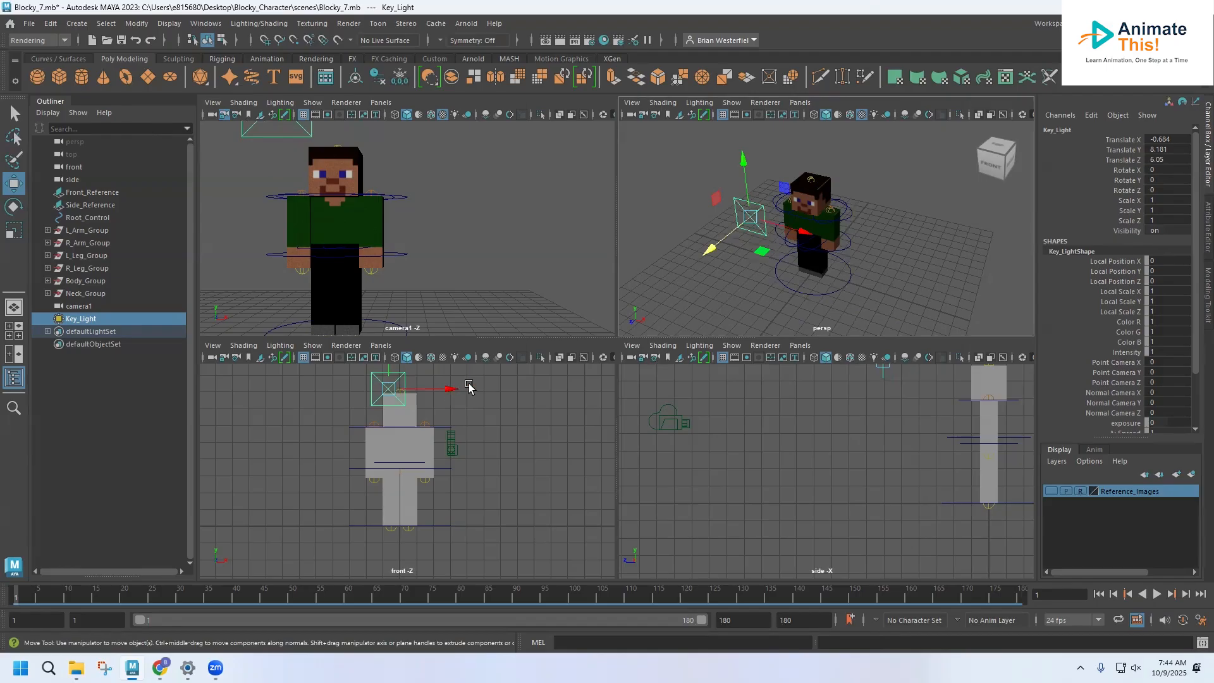
Step: Set Key_Light's Rotate X to -45 and raise the light to about Y 10.24
left_click(1157, 171)
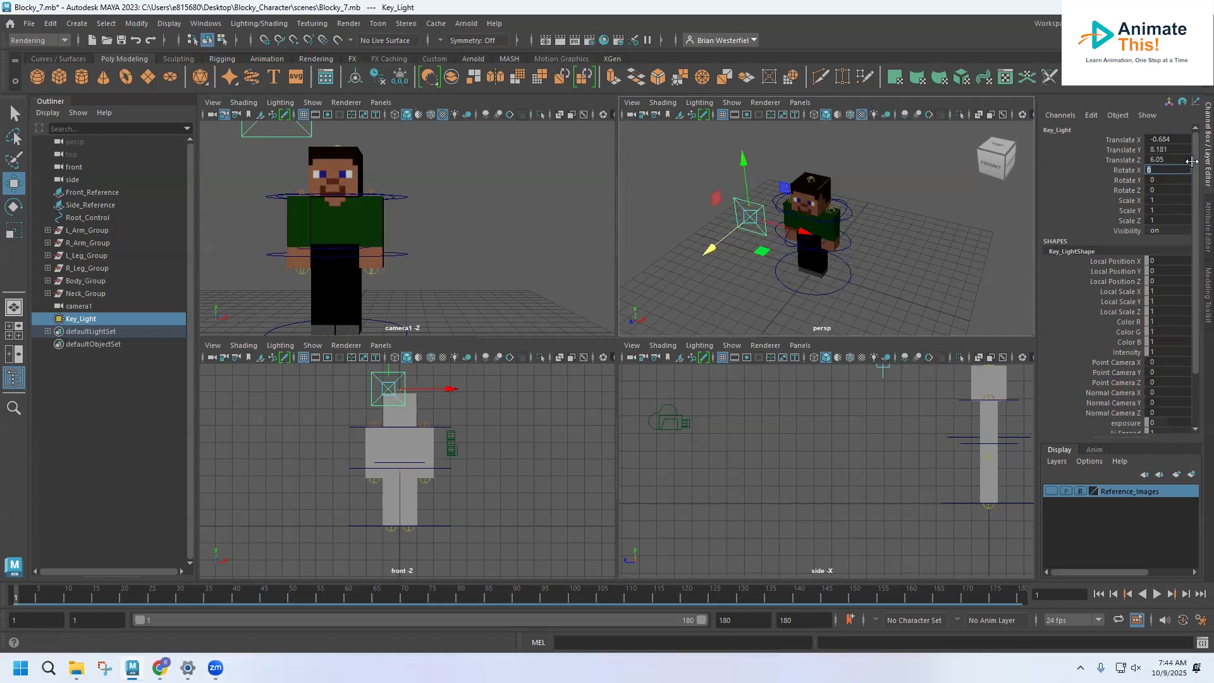
type("45")
key("Return")
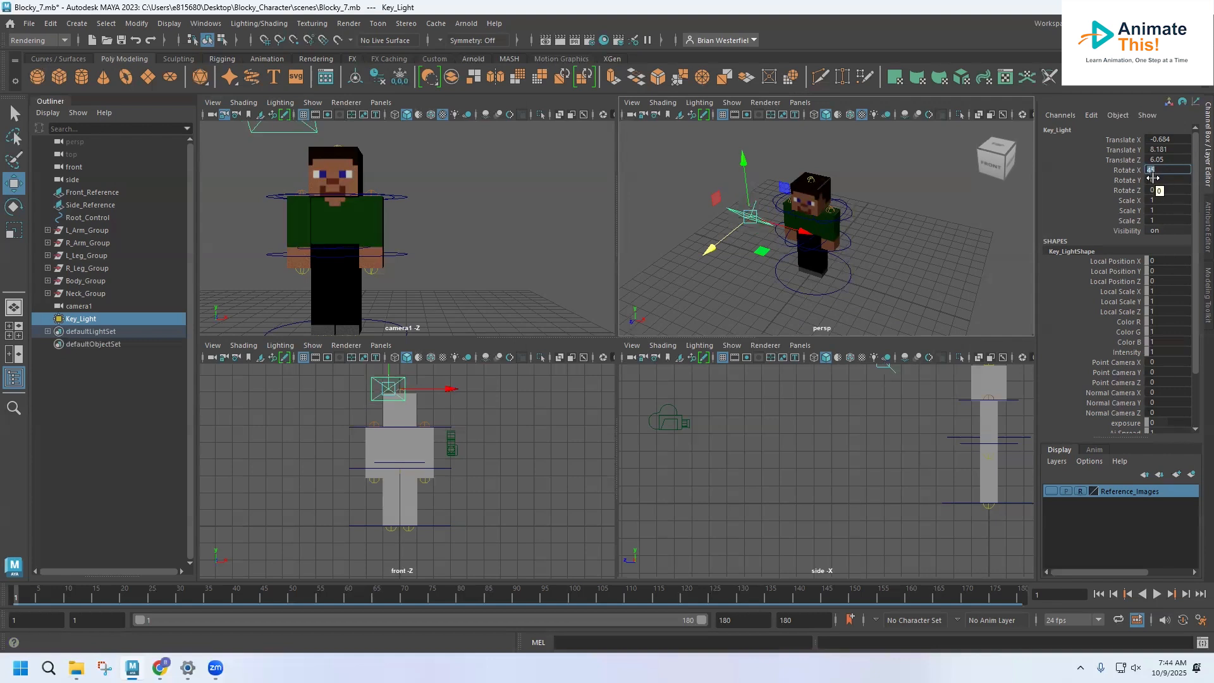
left_click(1149, 169)
type("-")
key("Return")
left_click_drag(771, 247, 715, 184, "alt")
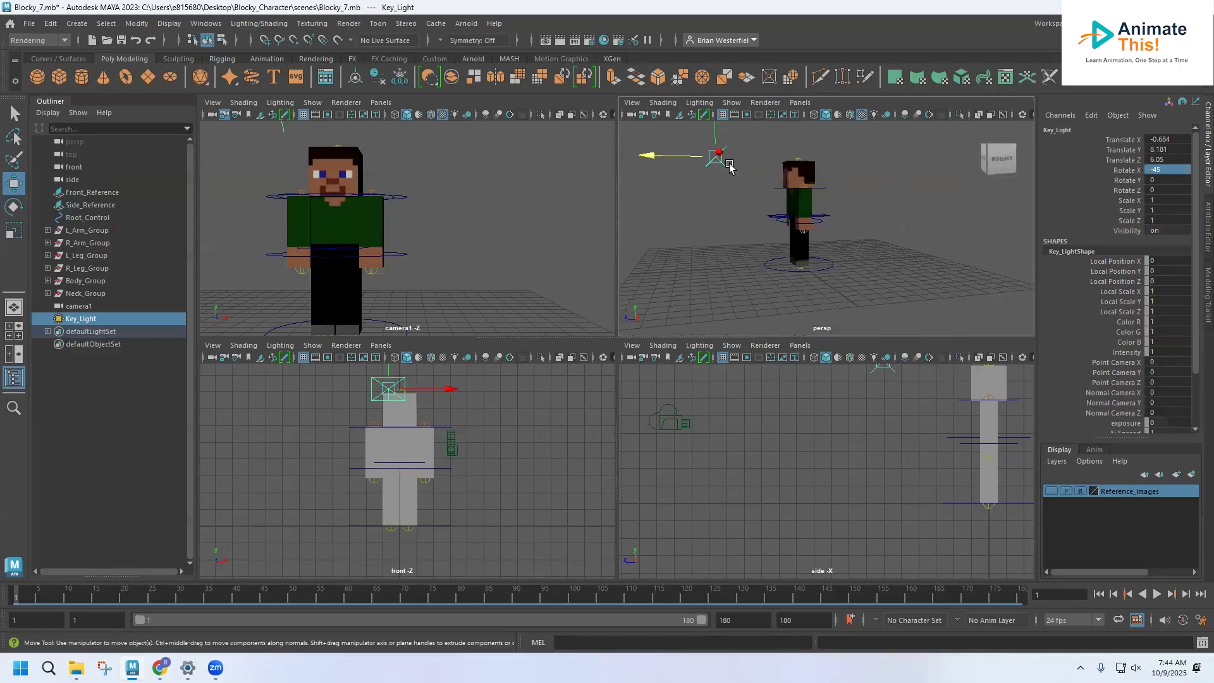
left_click_drag(716, 125, 717, 101)
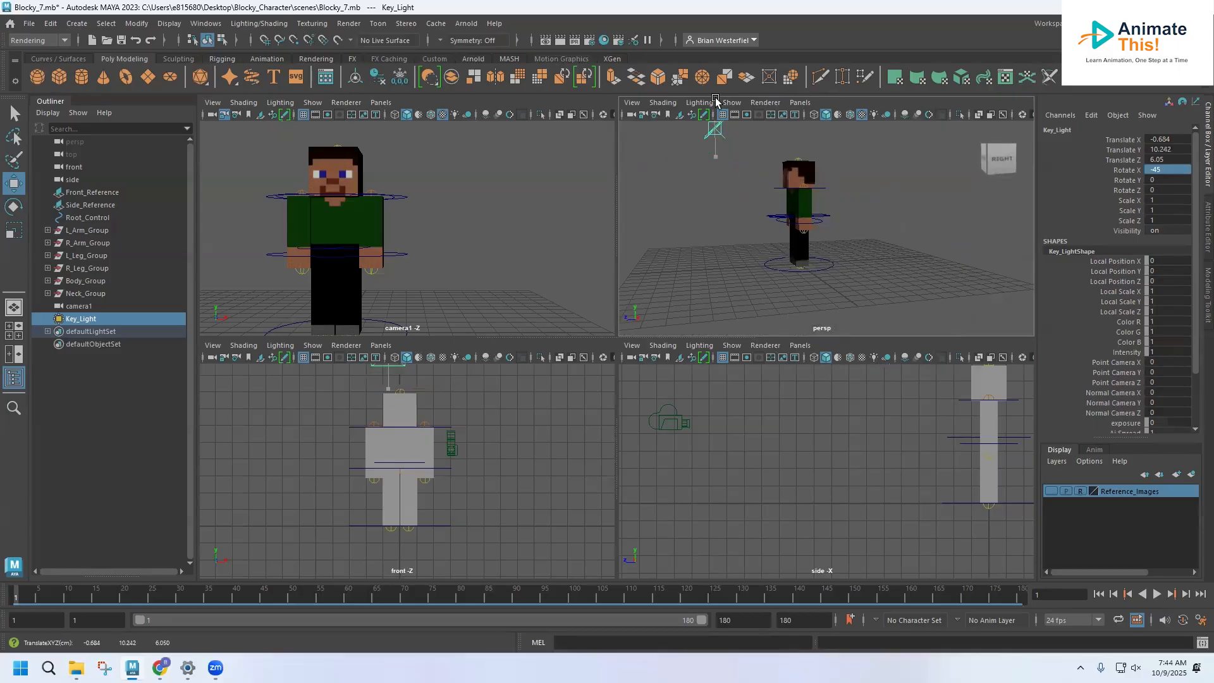
Step: Set Key_Light's Rotate Y to -45 and move the light in the front view to about X -3.32, Y 9.87
left_click(1162, 180)
double_click(1163, 180)
type("-45")
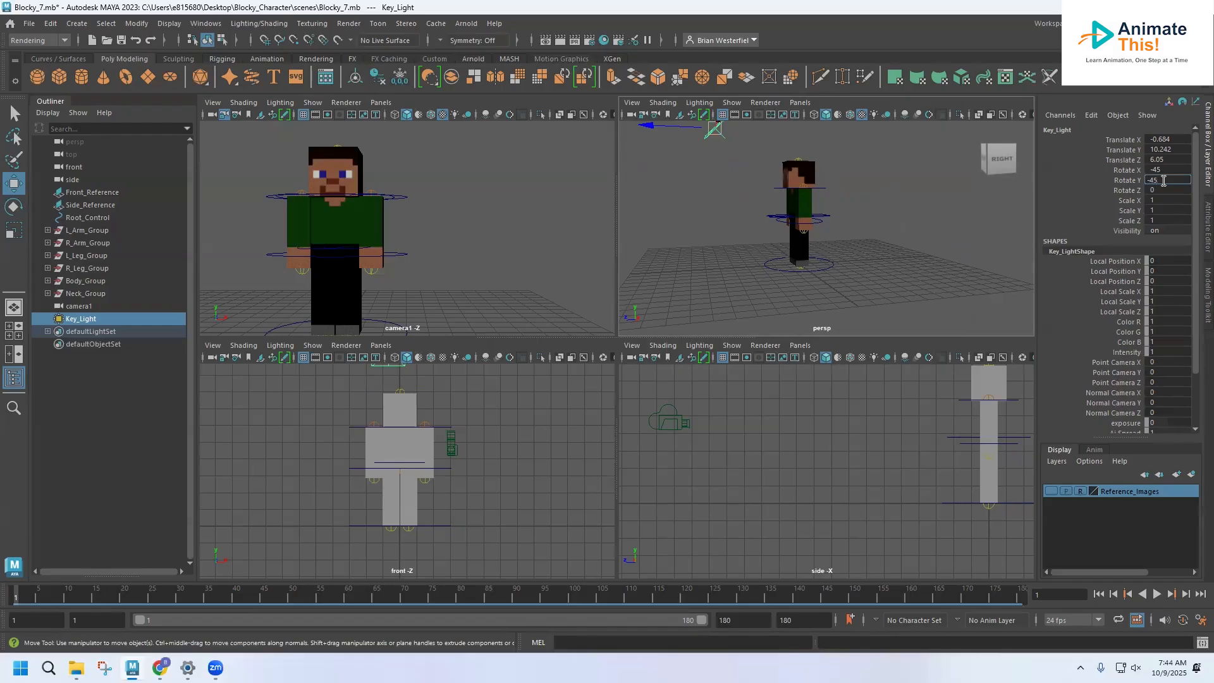
key("Return")
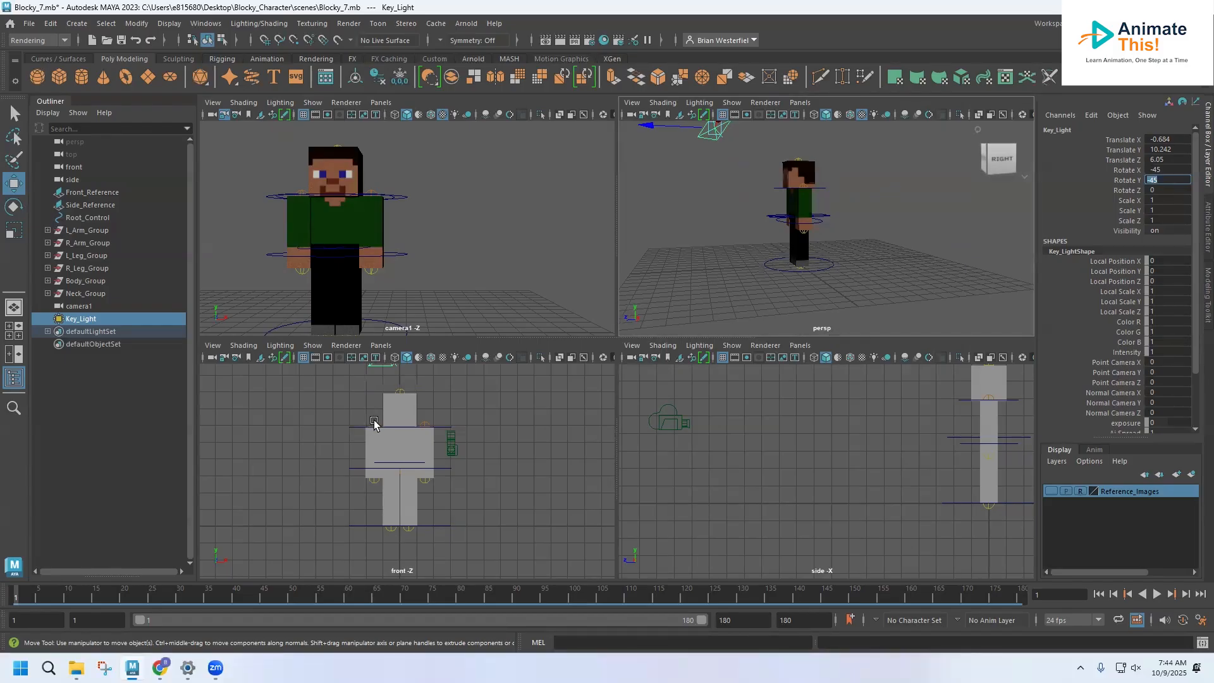
middle_click_drag(371, 418, 382, 462, "alt")
left_click_drag(444, 398, 354, 383)
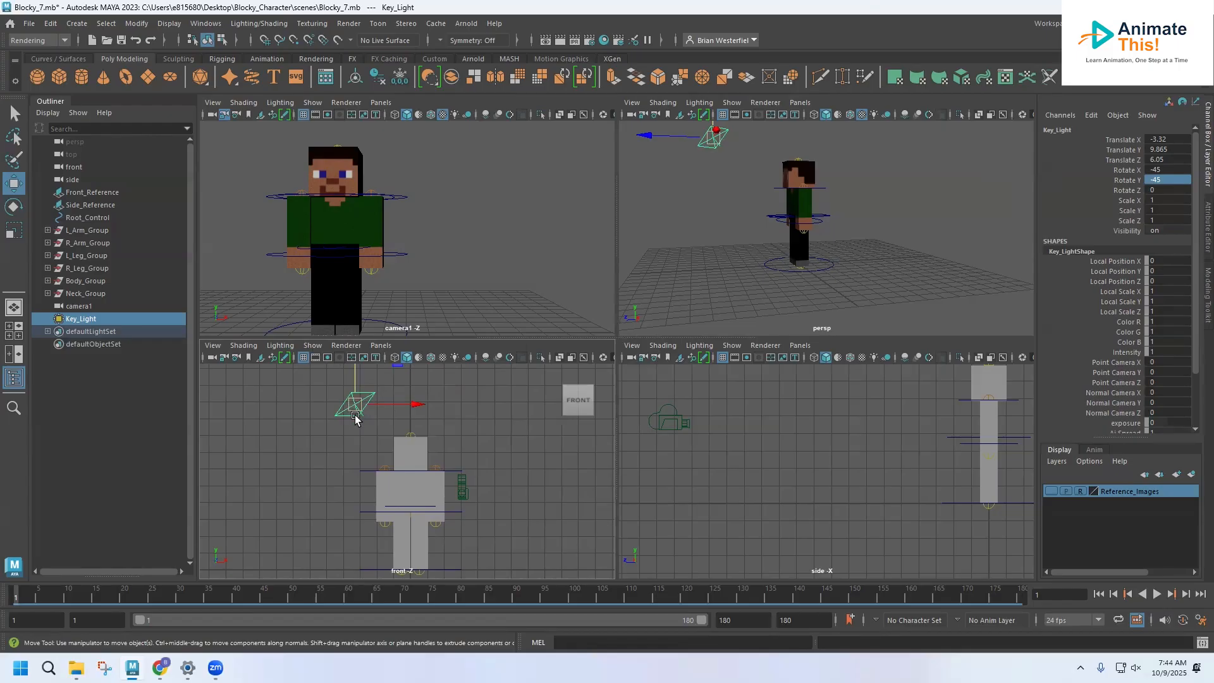
Step: Save the scene under the new name Blocky_8.mb in the project's scenes folder
left_click(29, 24)
left_click(57, 89)
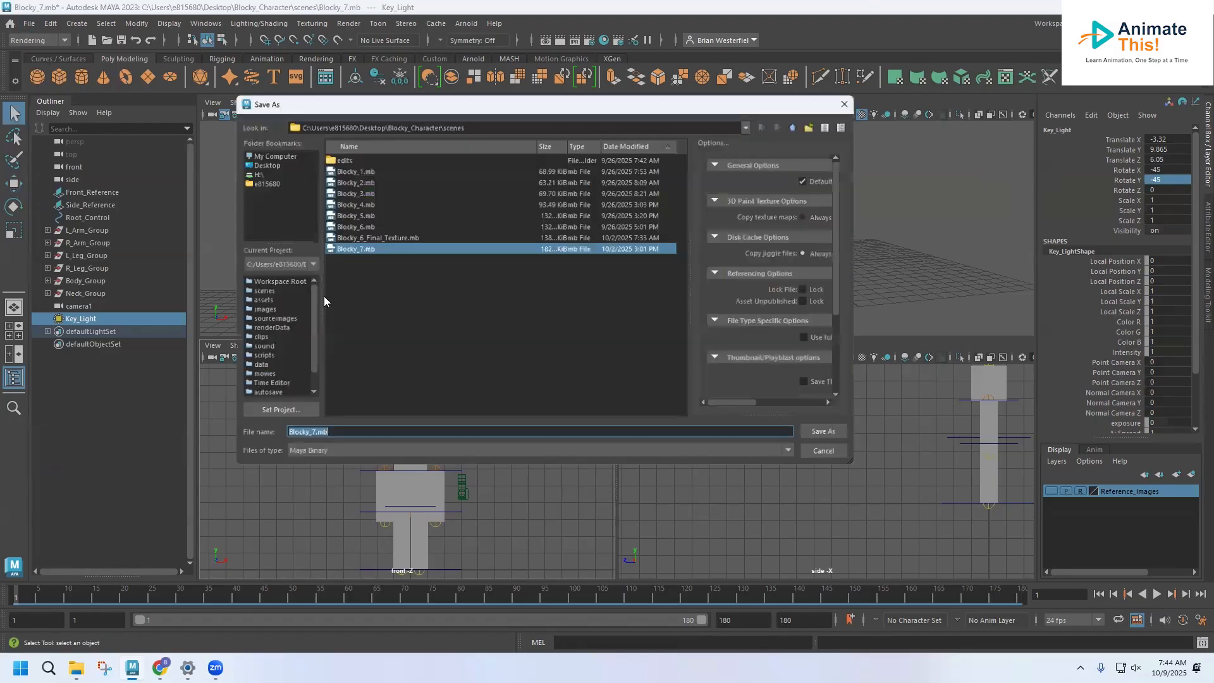
left_click(308, 436)
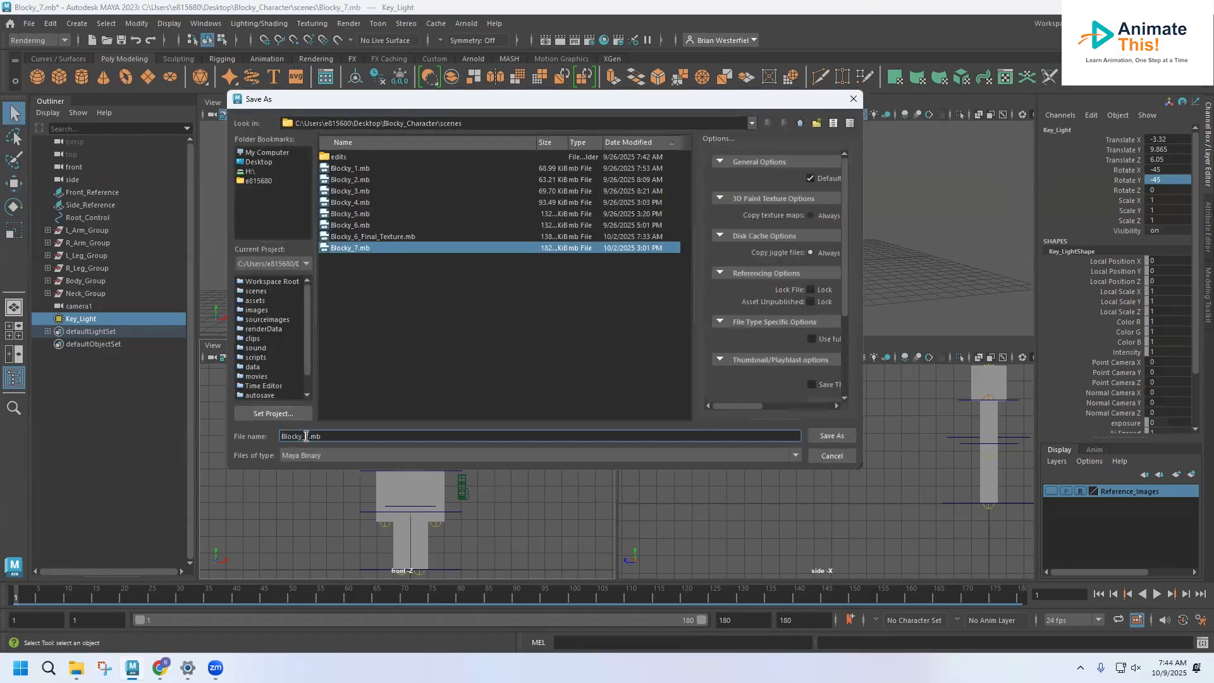
key("BackSpace")
type("8")
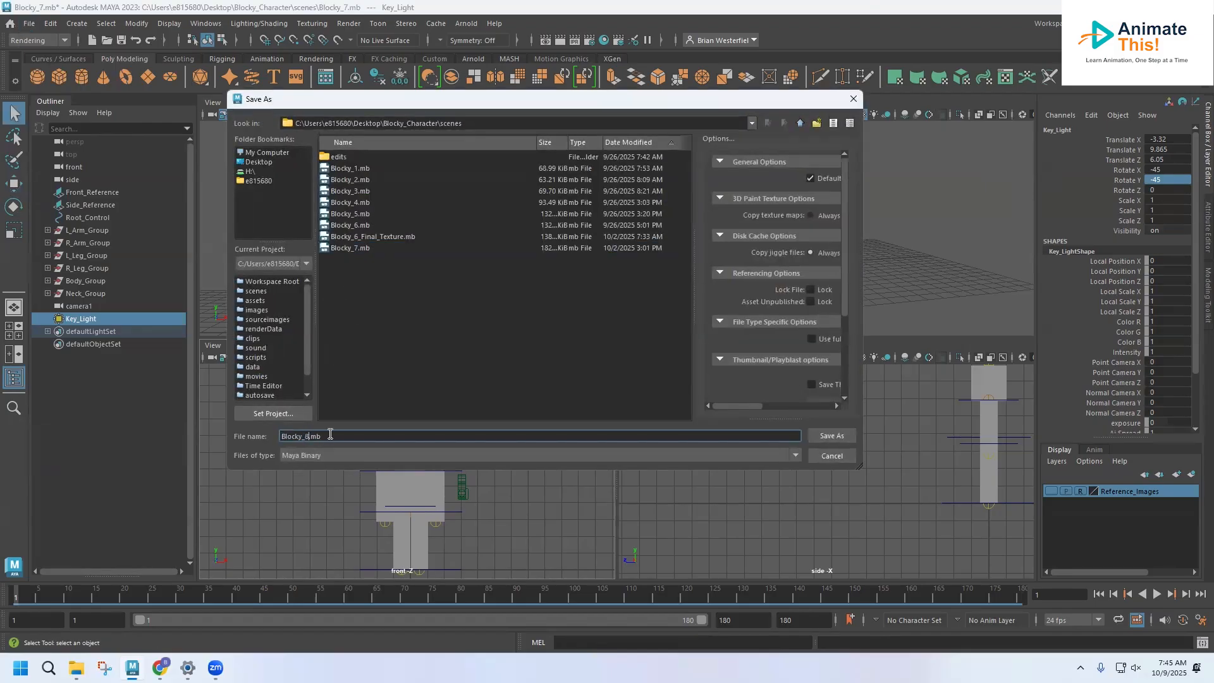
left_click(839, 442)
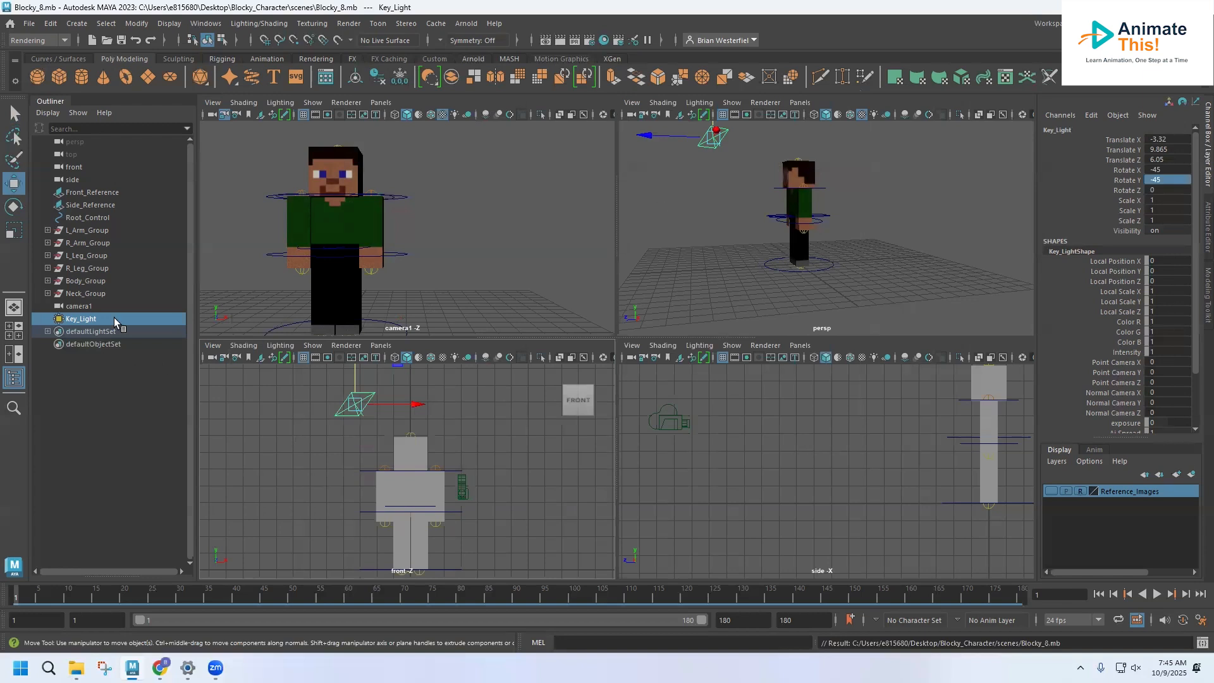
Step: Set Key_Light's intensity to 12 and its exposure to 2 in the Arnold area light attributes
left_click(1204, 208)
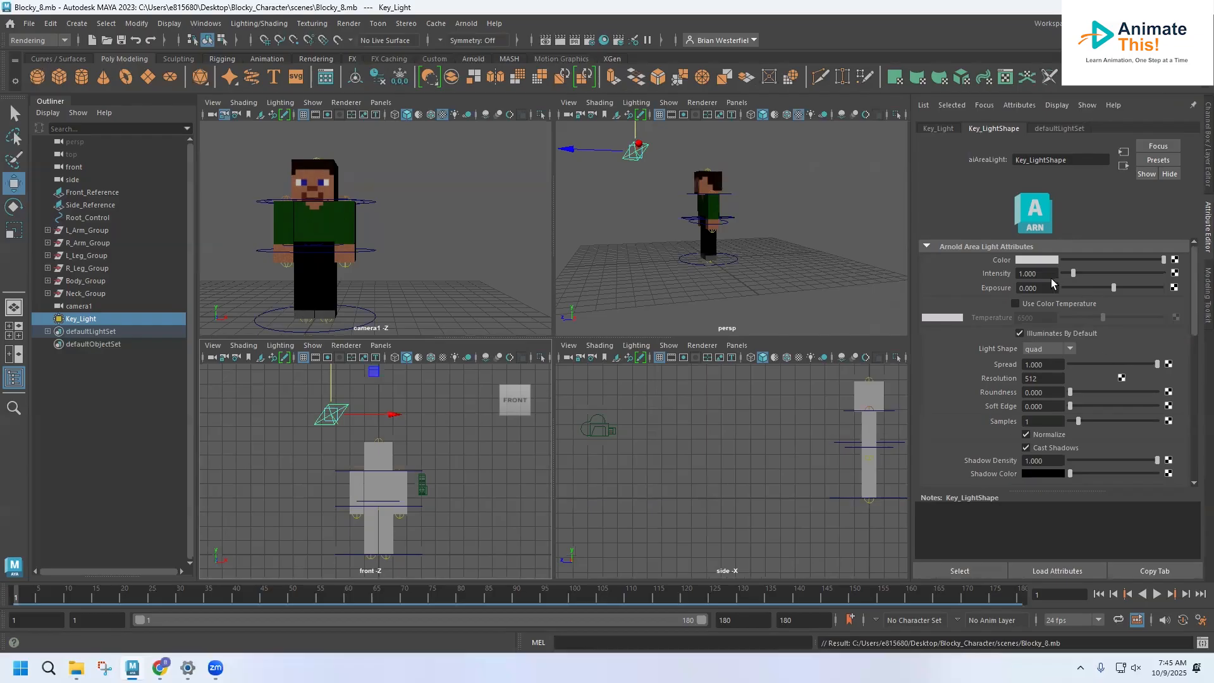
left_click(1030, 276)
type("12")
key("Return")
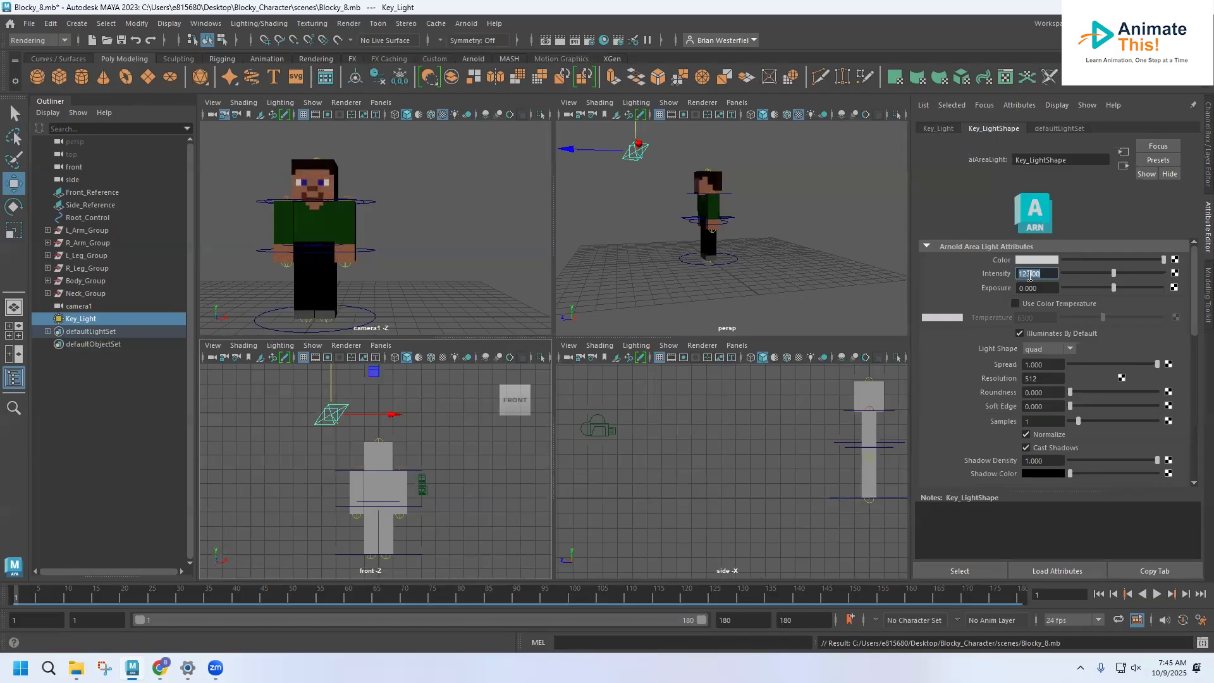
left_click(1028, 288)
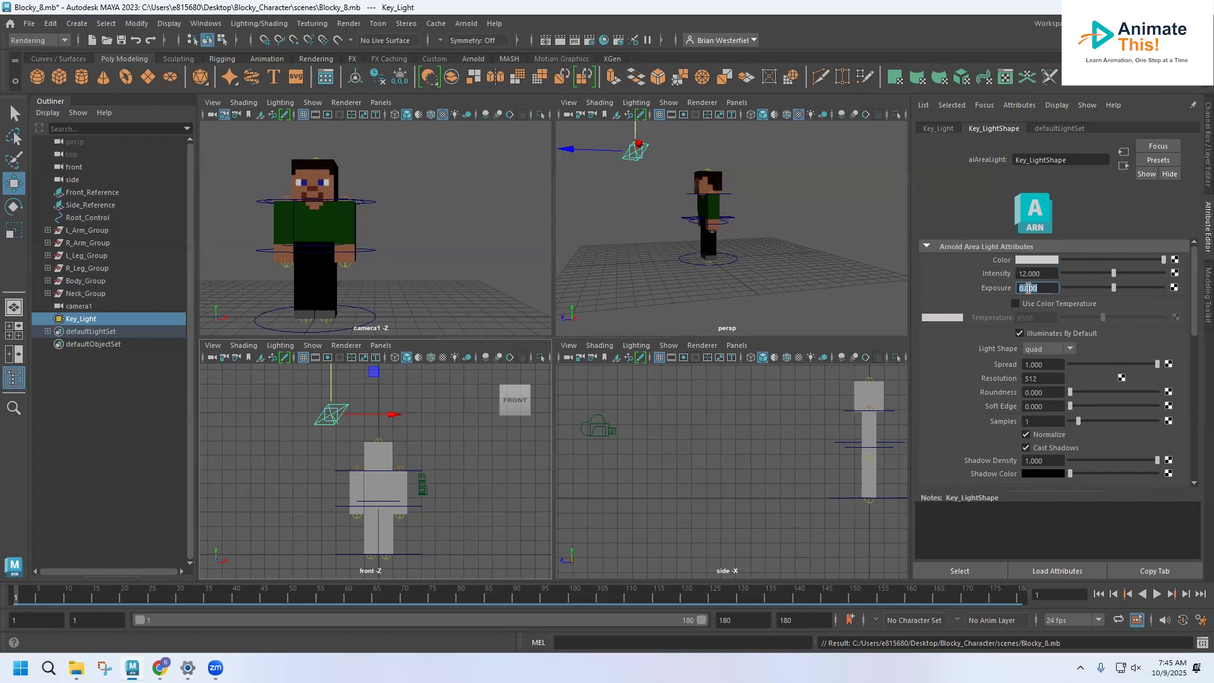
type("2")
key("Return")
Step: Enable color temperature for Key_Light and set the temperature to 5500
left_click(1015, 304)
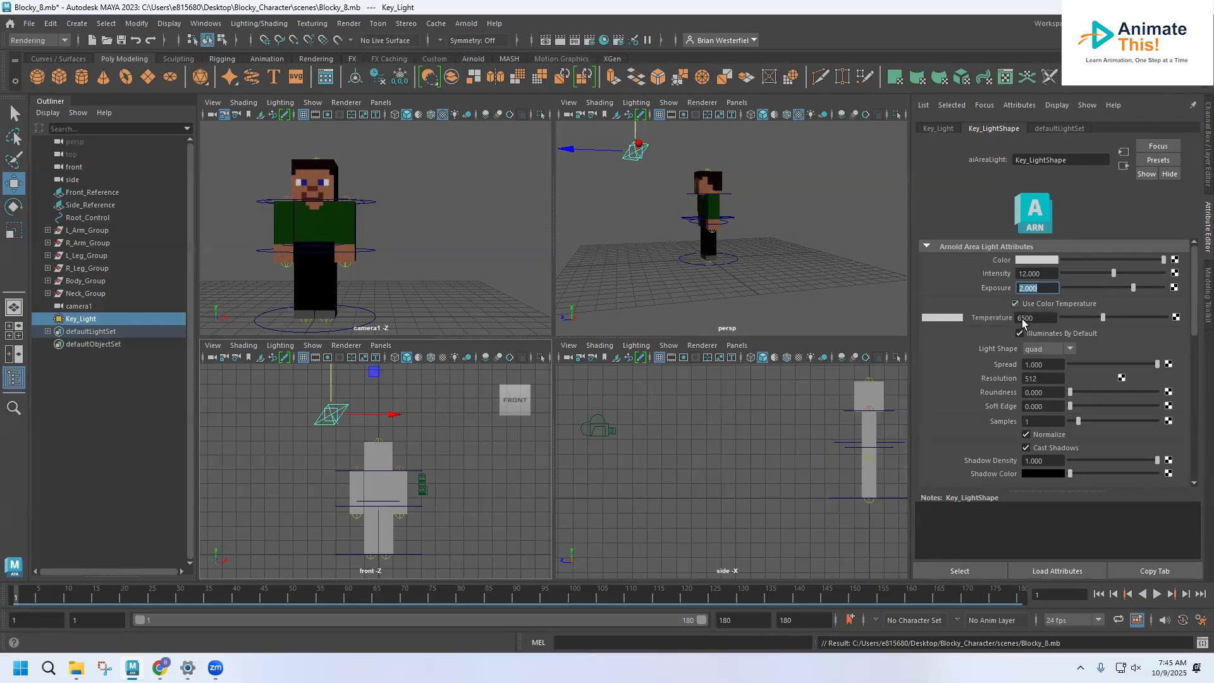
double_click(1029, 318)
type("5500")
key("Return")
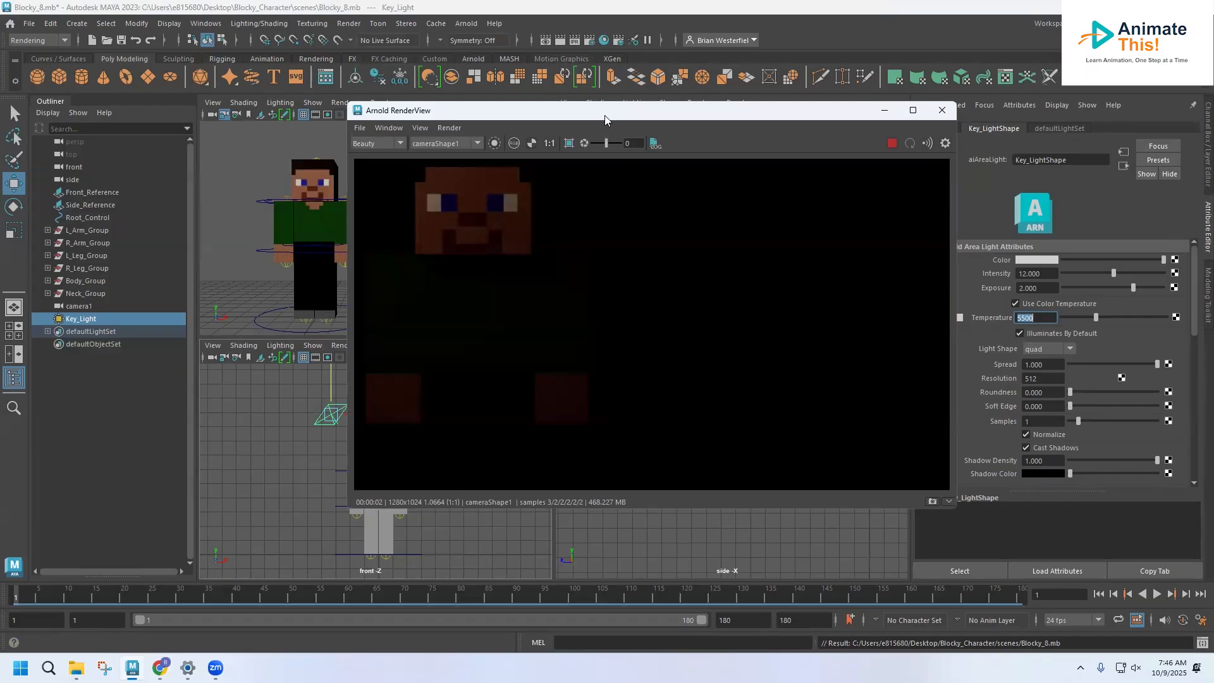
Step: With the Arnold render displayed beside the light attributes, set Key_Light's intensity to 15 and its exposure to 1
left_click_drag(604, 115, 448, 120)
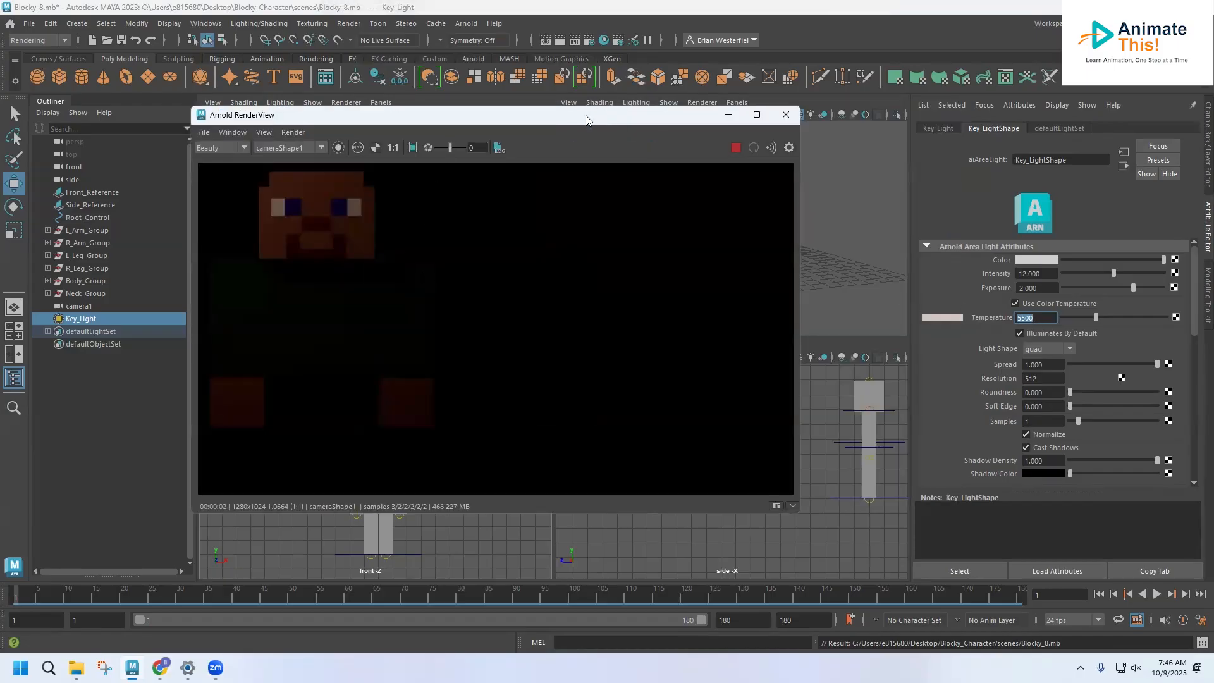
left_click_drag(585, 122, 595, 141)
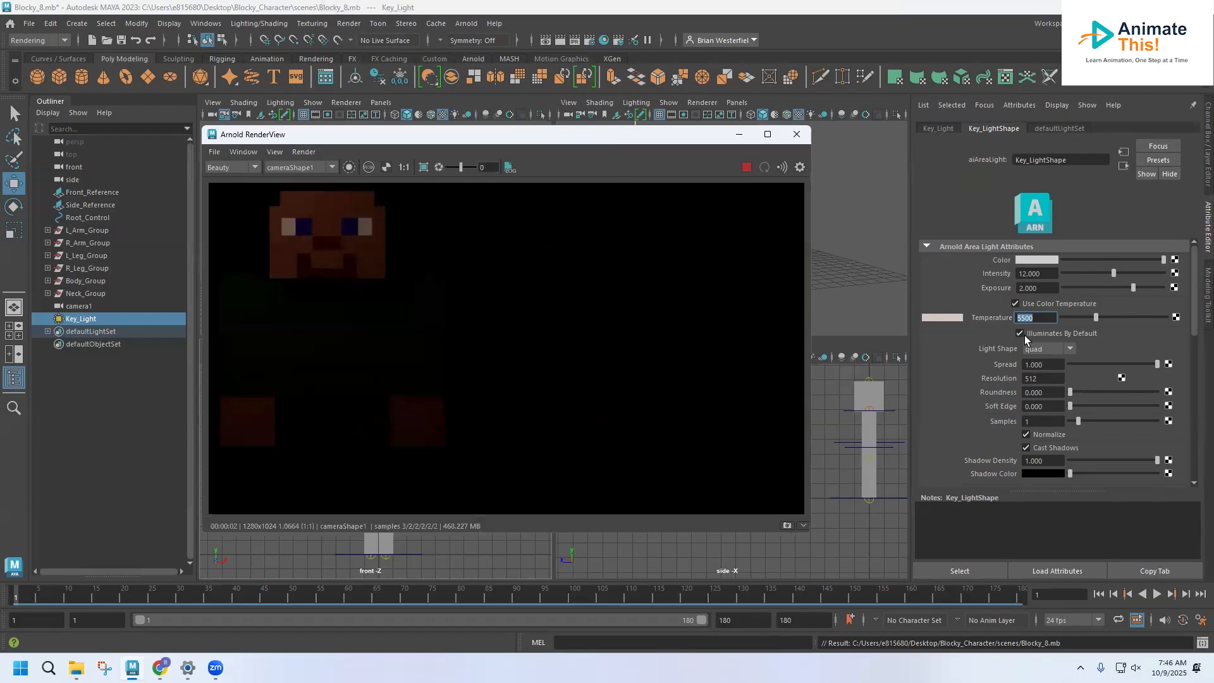
left_click(1033, 274)
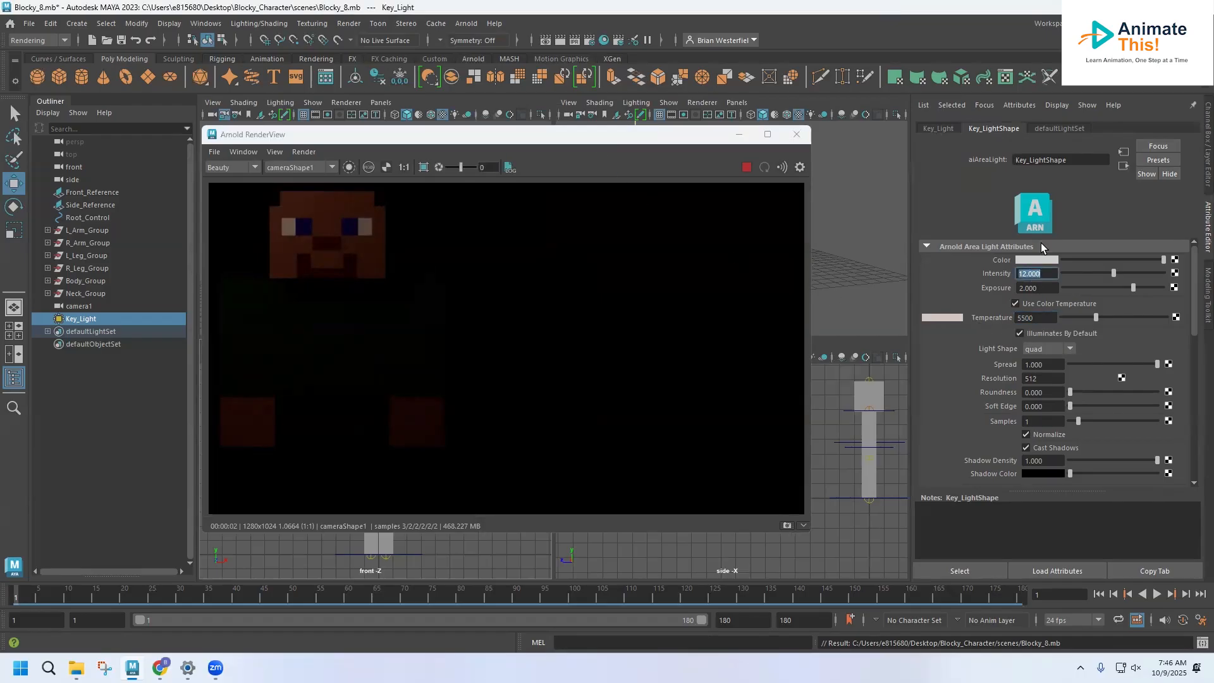
left_click(1037, 288)
double_click(1037, 289)
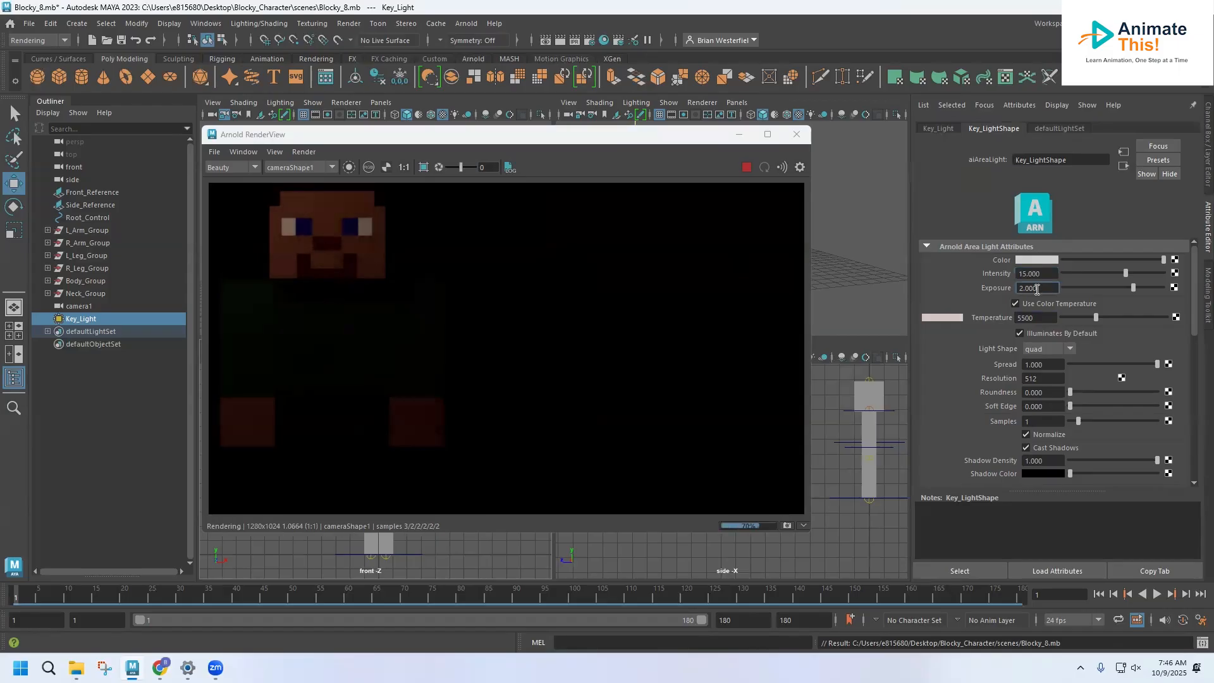
type("1")
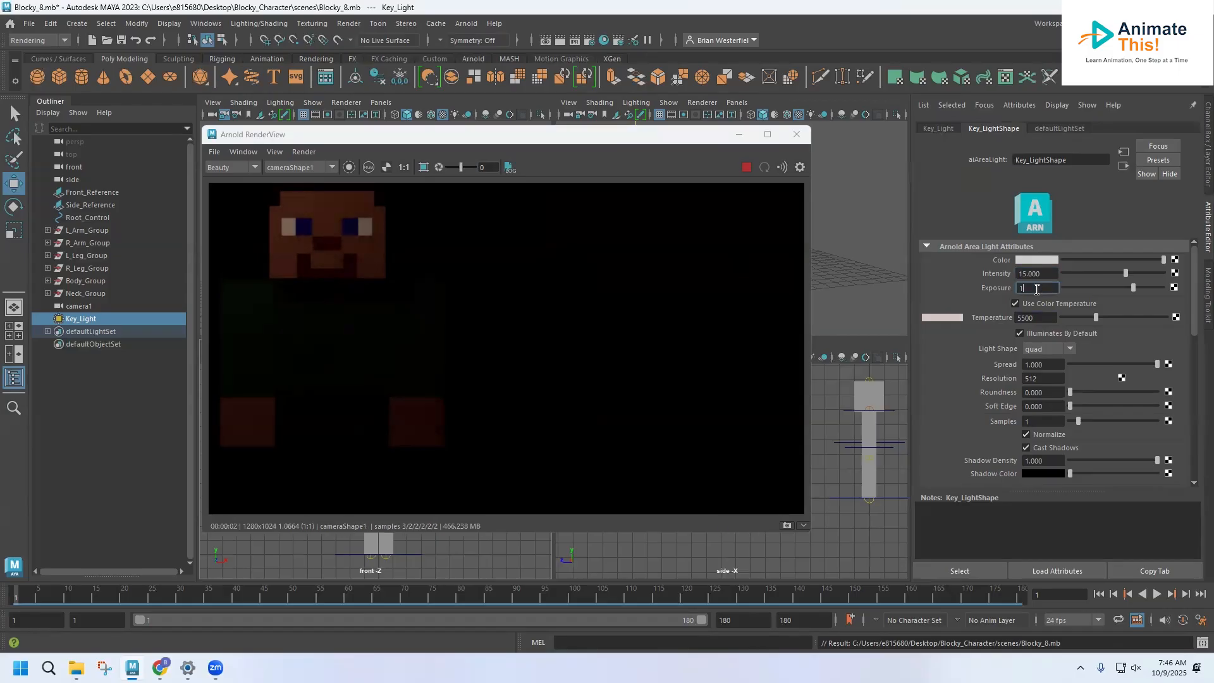
key("Return")
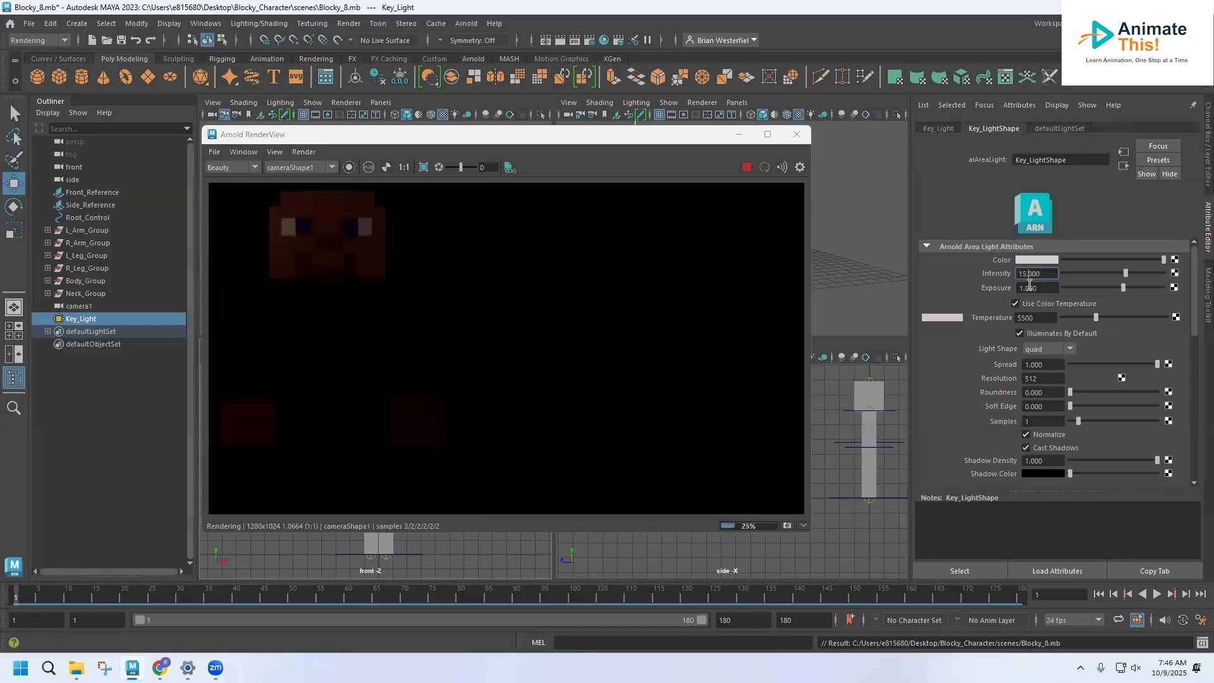
Step: Set Key_Light's exposure to 3, view the updated render and close the render window
left_click(1030, 288)
type("3")
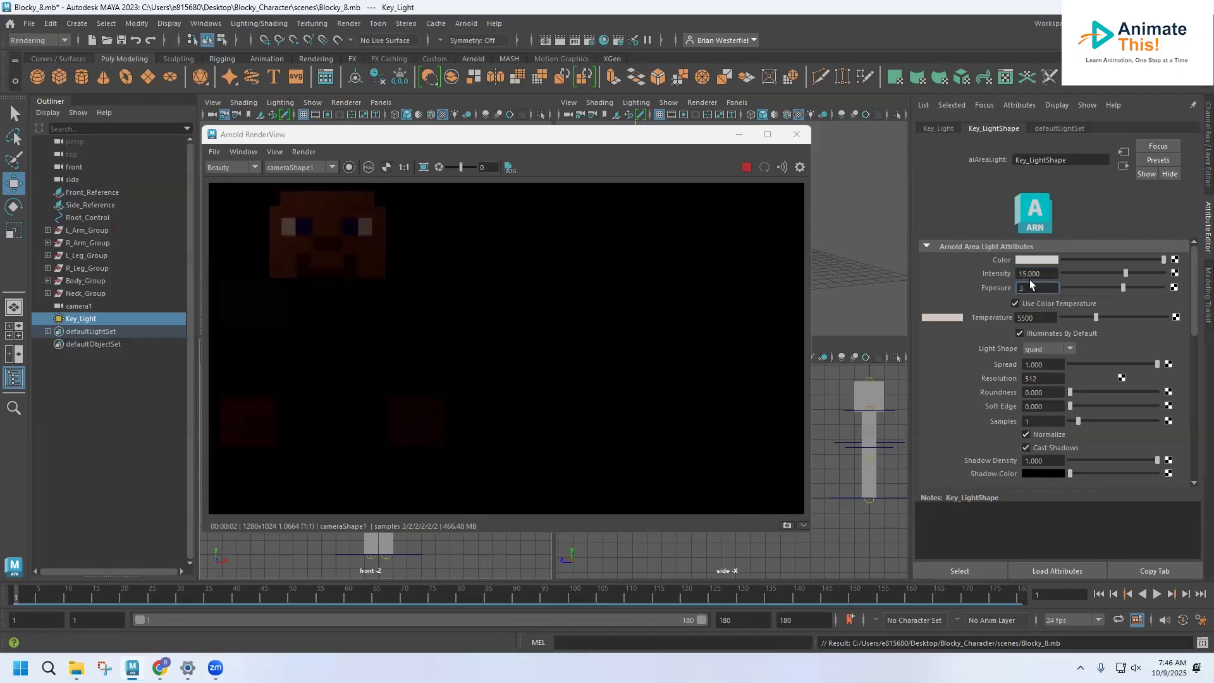
left_click(1029, 273)
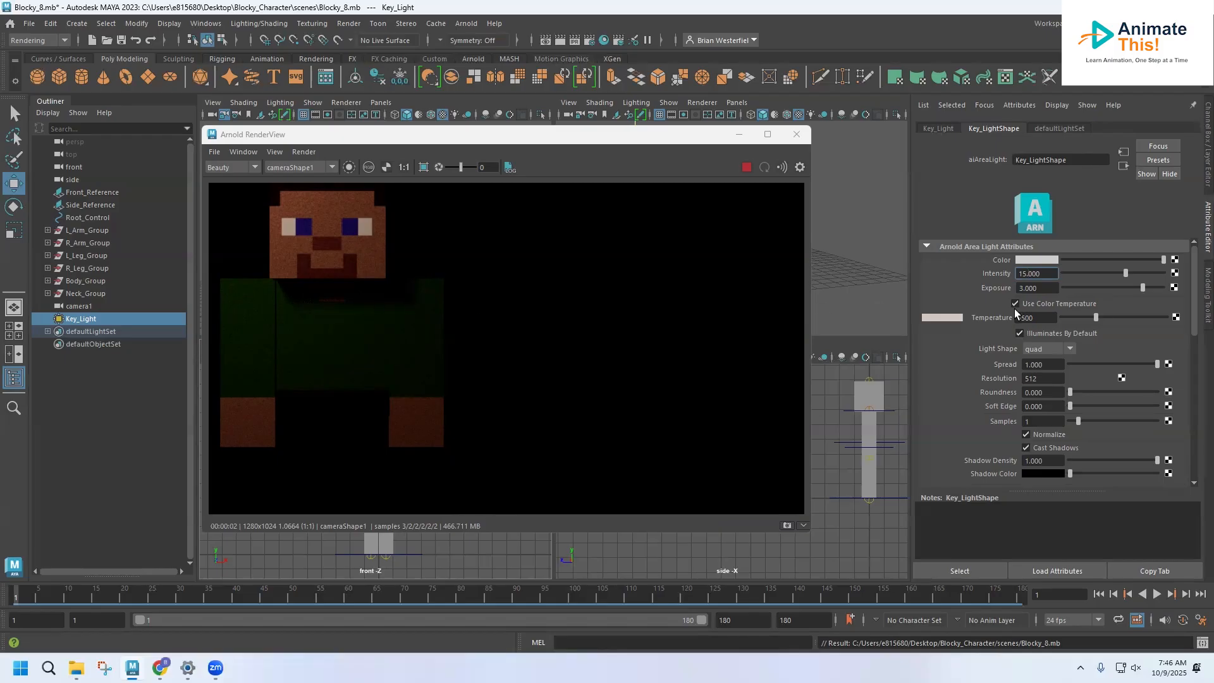
left_click(1040, 274)
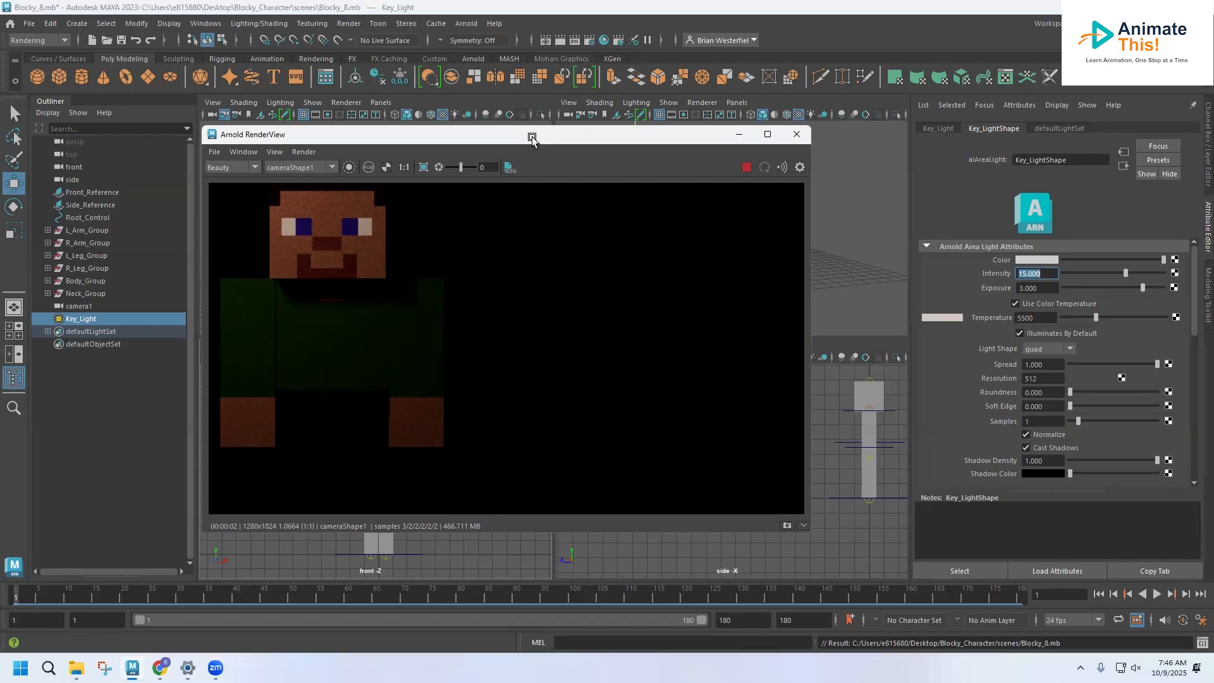
left_click_drag(531, 138, 506, 142)
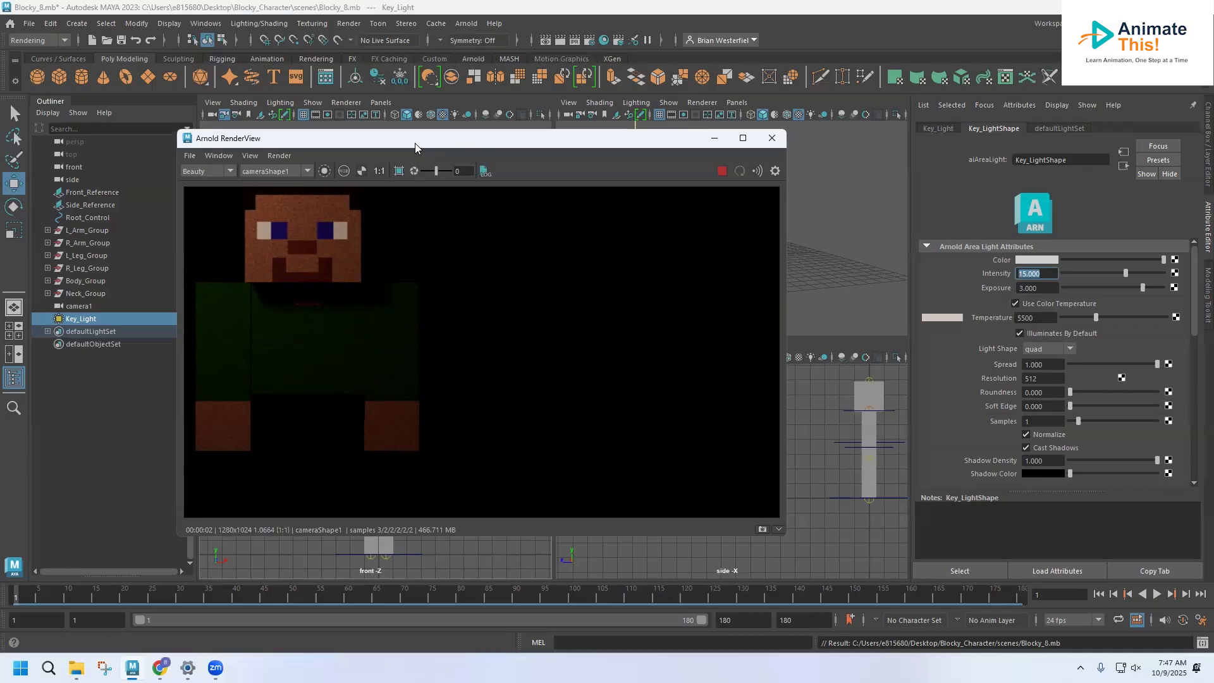
left_click(771, 138)
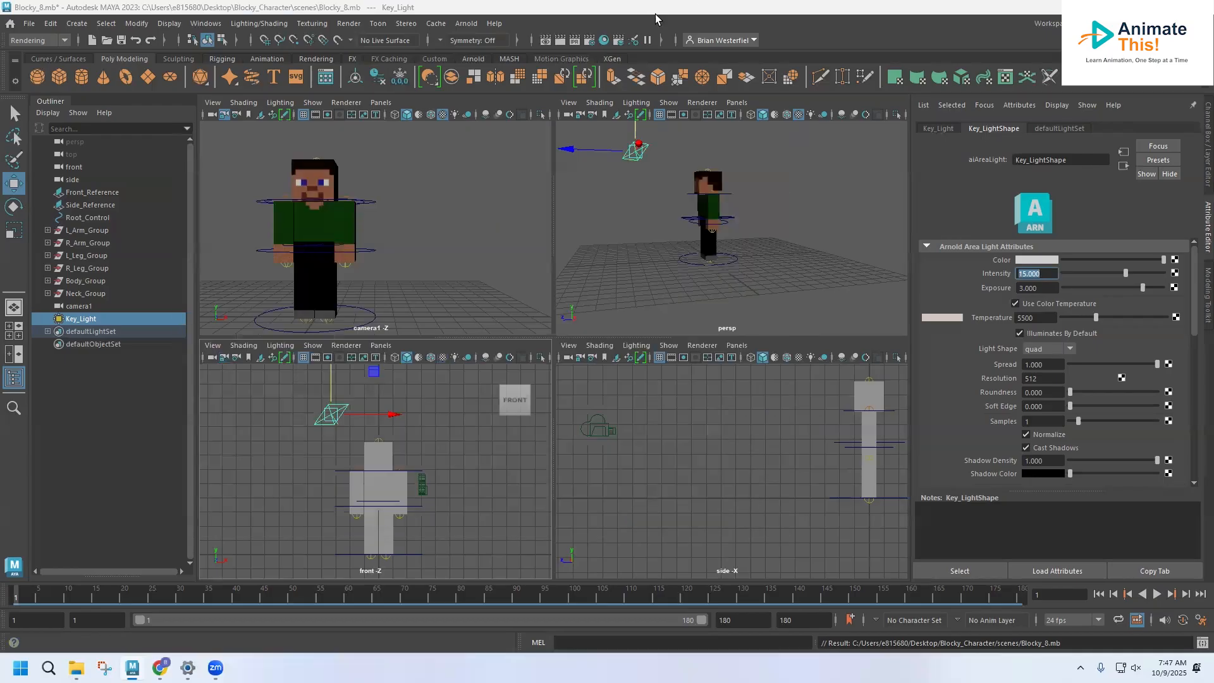
Step: Duplicate Key_Light and rename the copy Fill_light
left_click(95, 318)
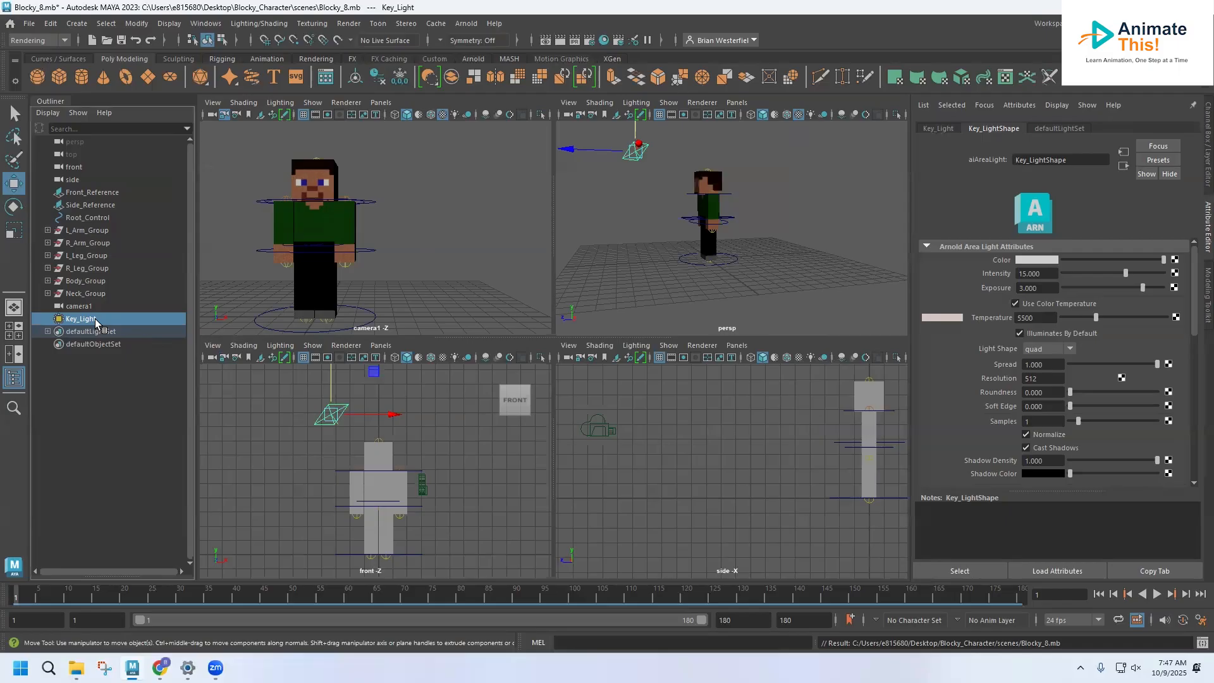
key("ctrl+d")
double_click(89, 331)
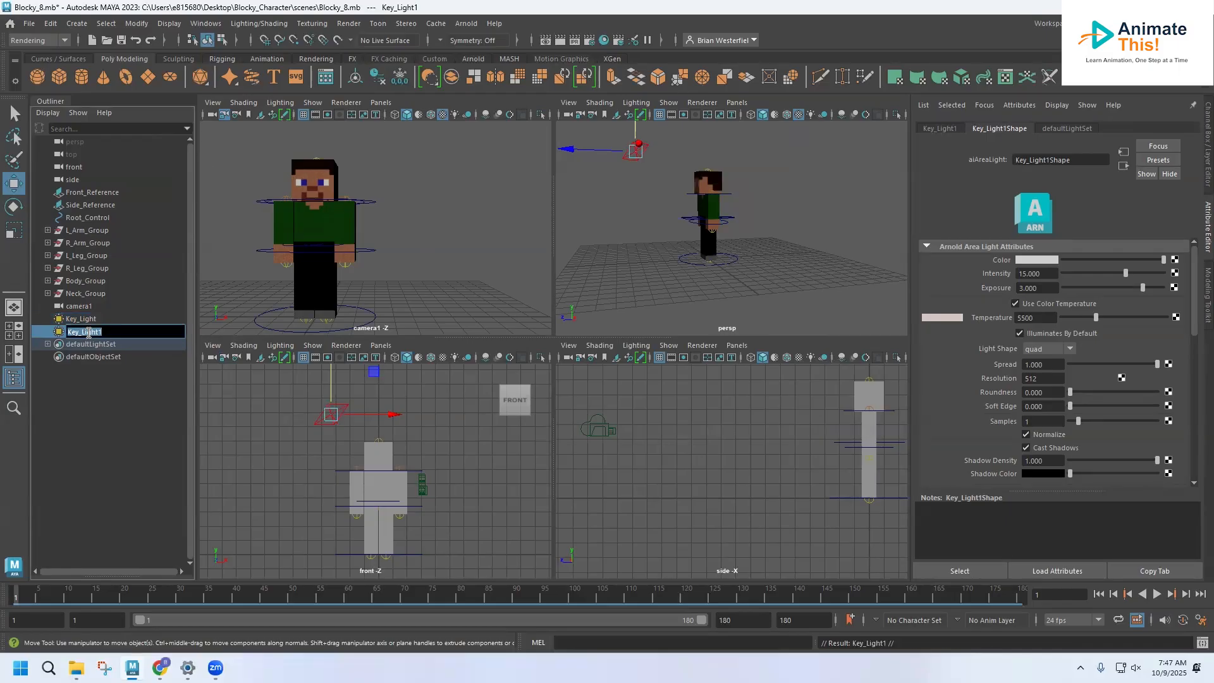
type("Fill_light")
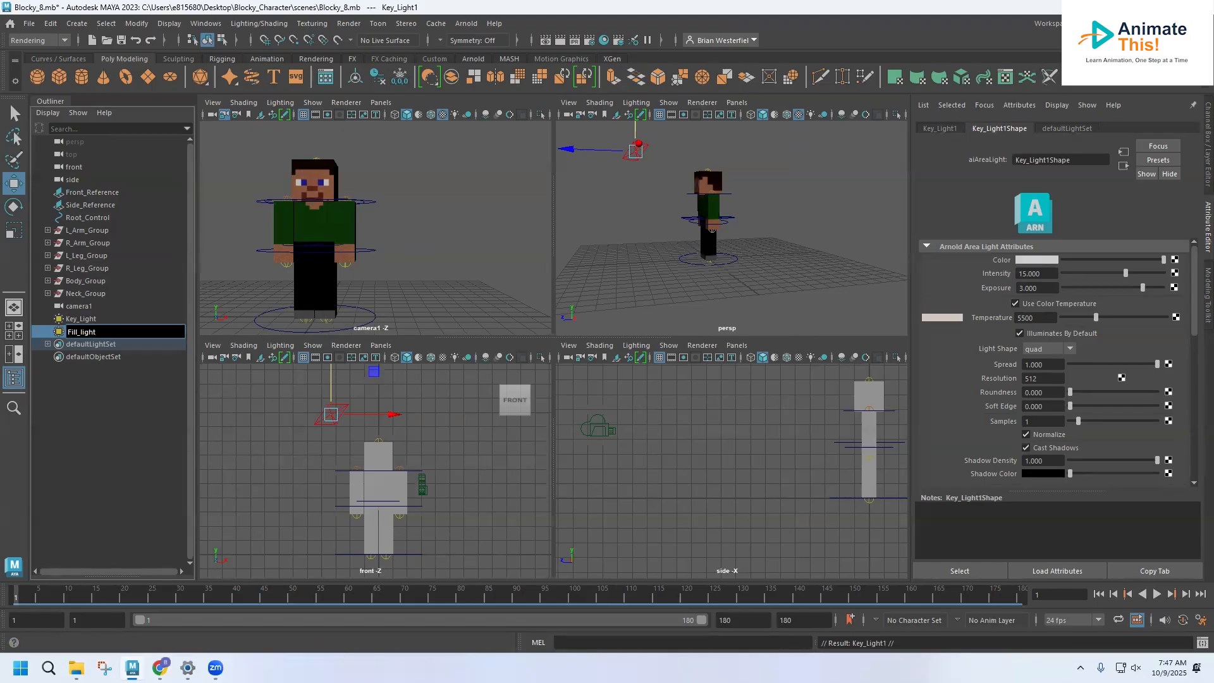
left_click(52, 335)
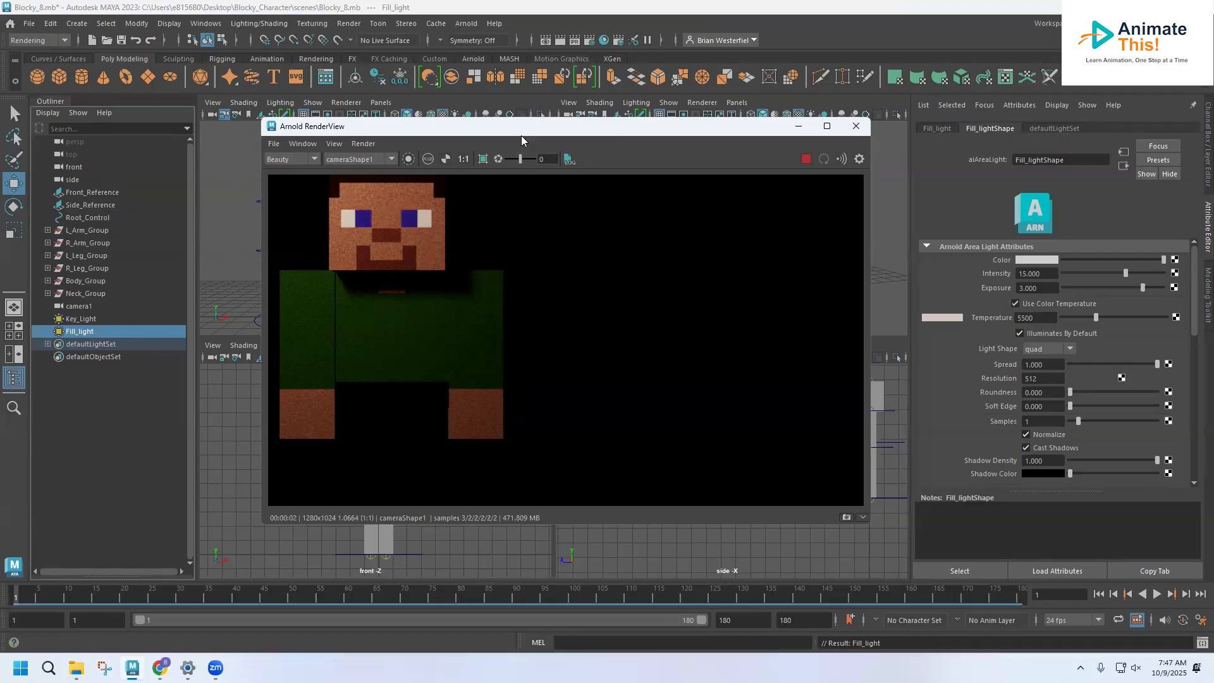
Step: View the Arnold render with both lights and move Fill_light along X to the opposite side of the character
left_click_drag(521, 135, 484, 149)
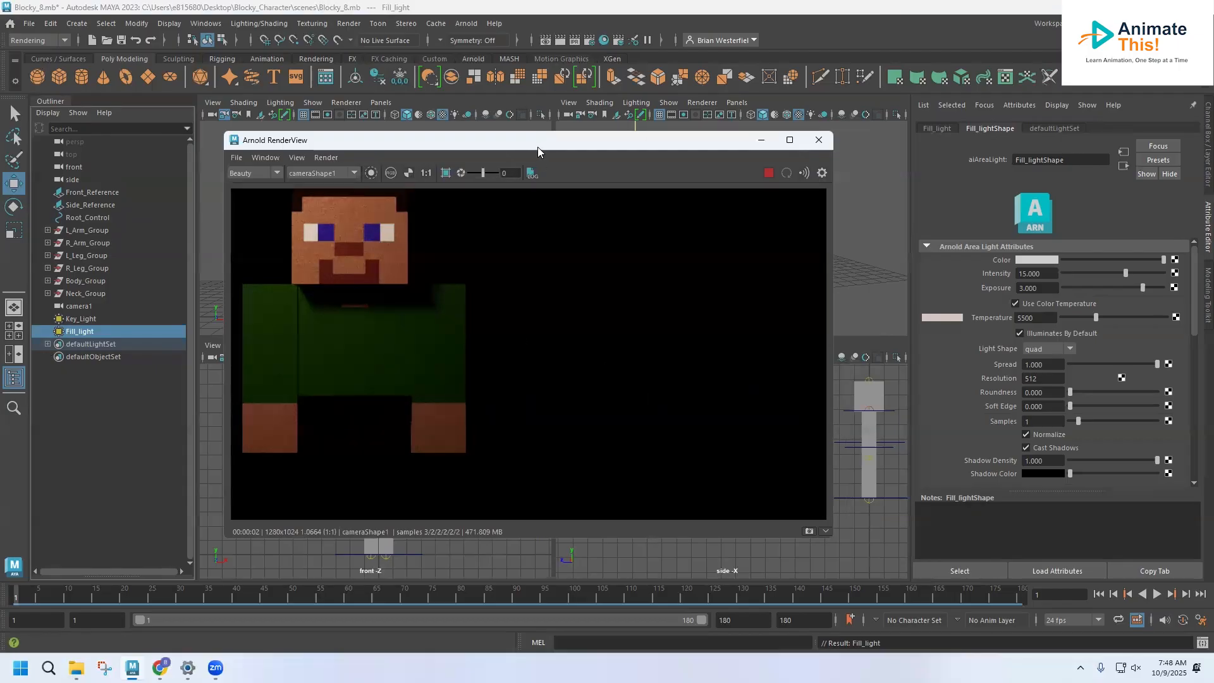
left_click_drag(538, 146, 1213, 147)
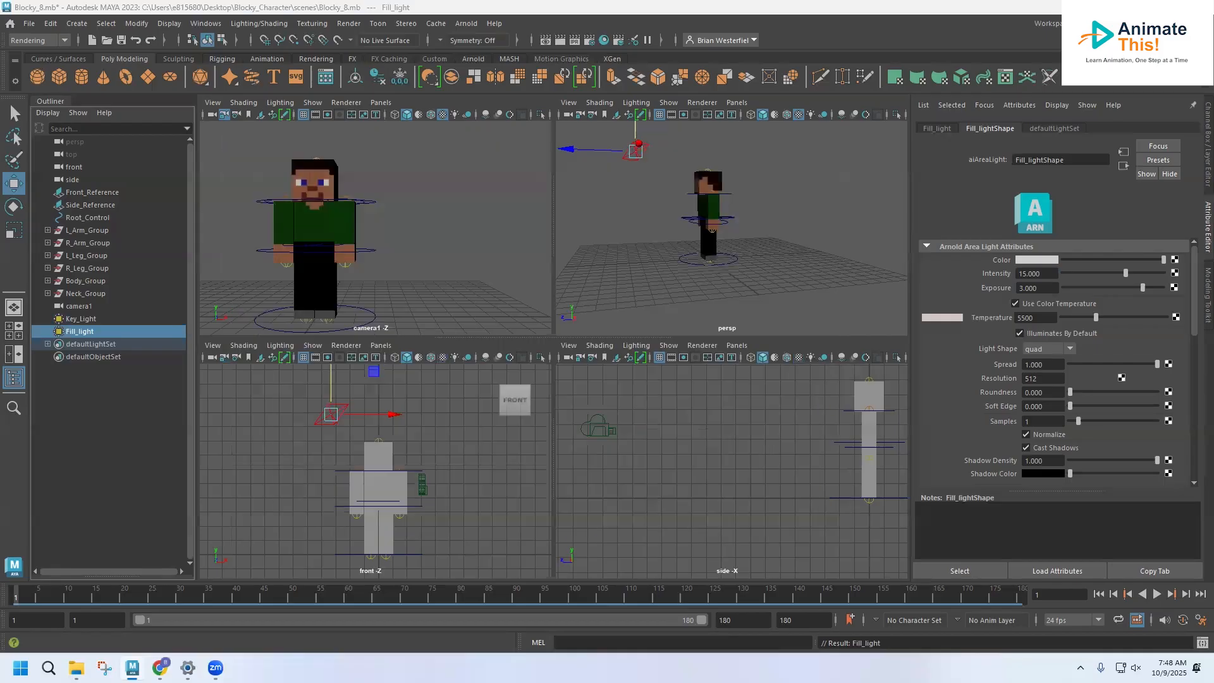
left_click(56, 336)
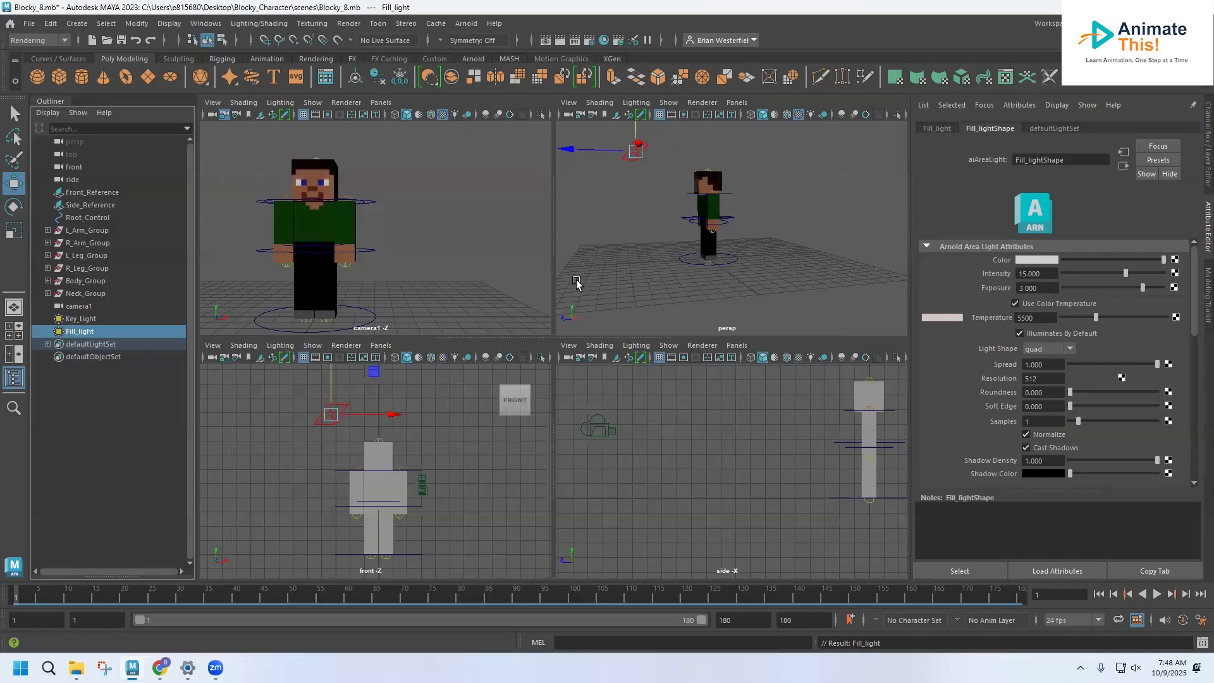
left_click_drag(395, 415, 502, 411)
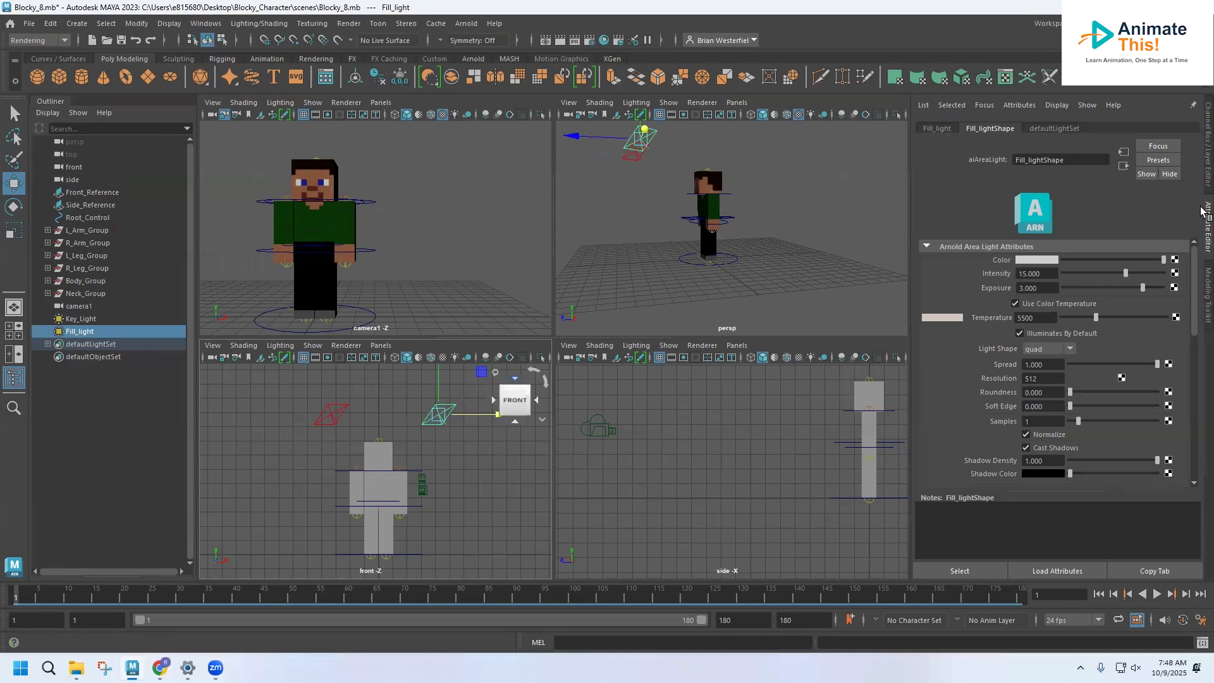
left_click(1204, 171)
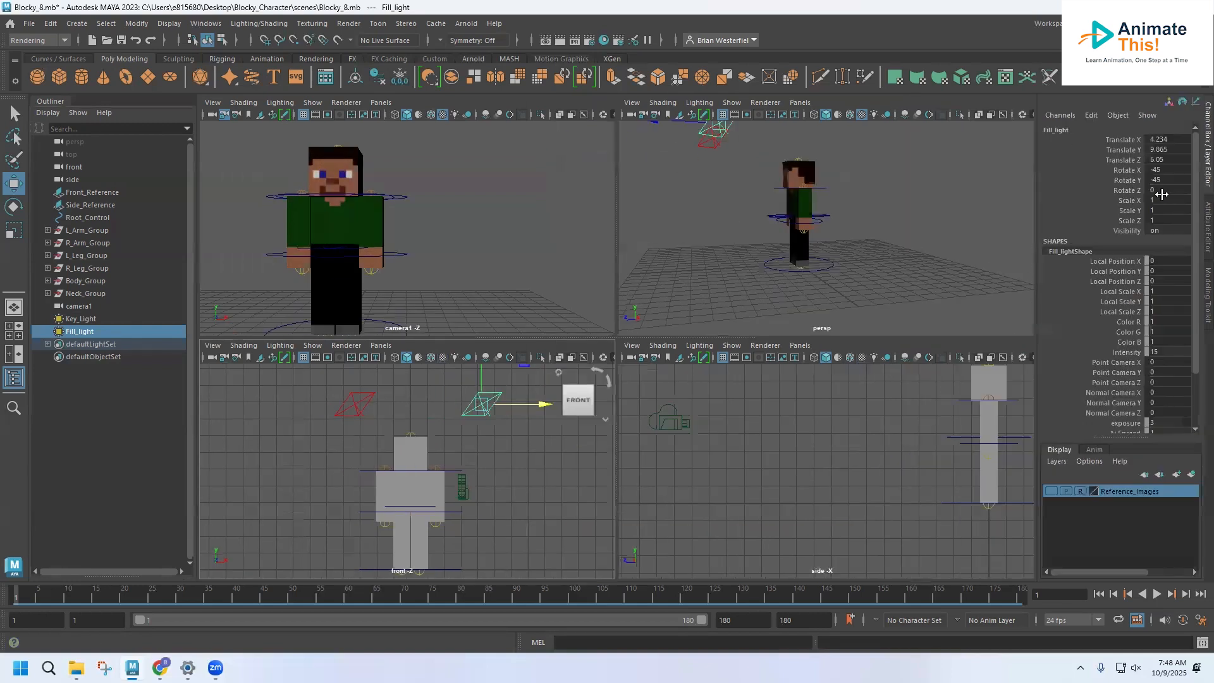
left_click(1158, 170)
type("45")
key("Return")
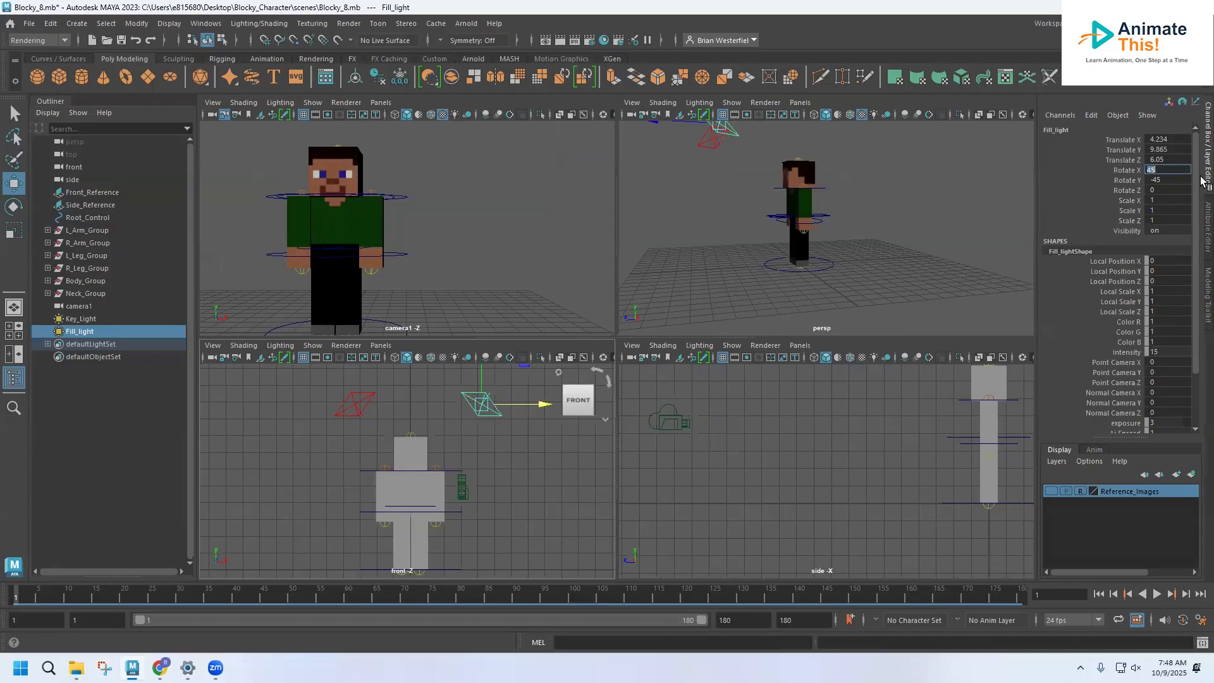
left_click(1153, 180)
left_click(1150, 170)
type("-")
key("Return")
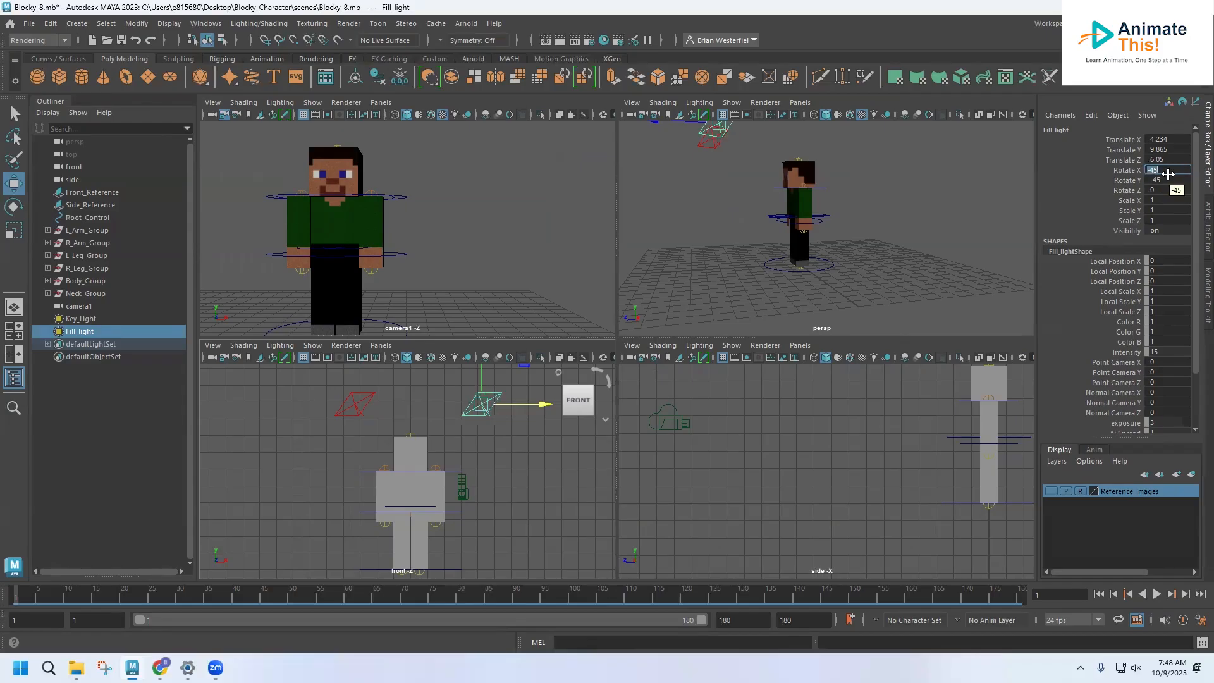
Step: Set Fill_light's Rotate Y to 45 so the light turns toward the character
left_click(1162, 181)
type("45")
key("Return")
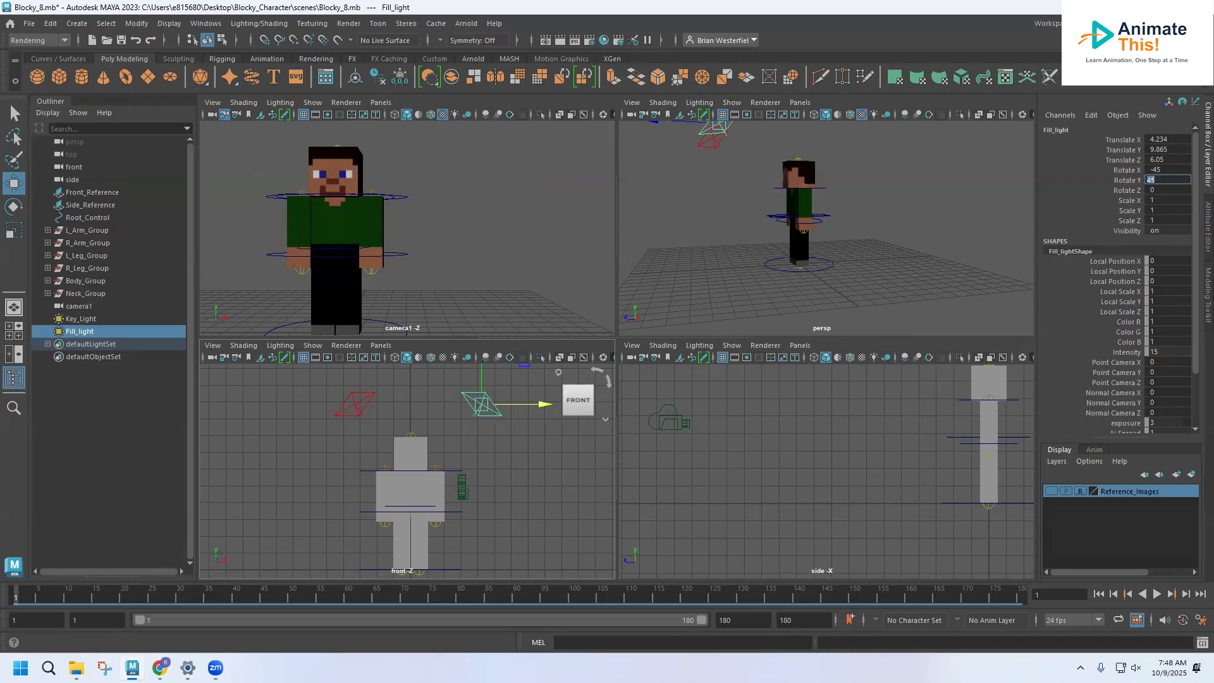
Step: Set Fill_light's intensity to 7.5 and its color temperature to 6000
left_click(1204, 229)
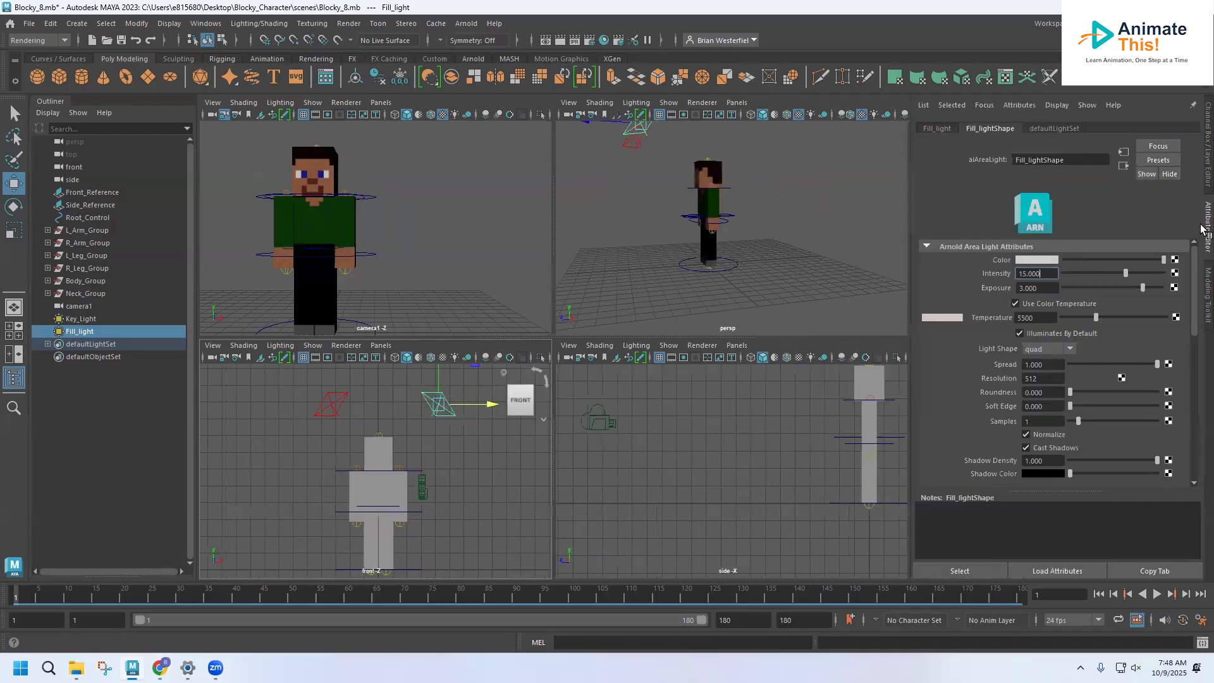
double_click(1049, 270)
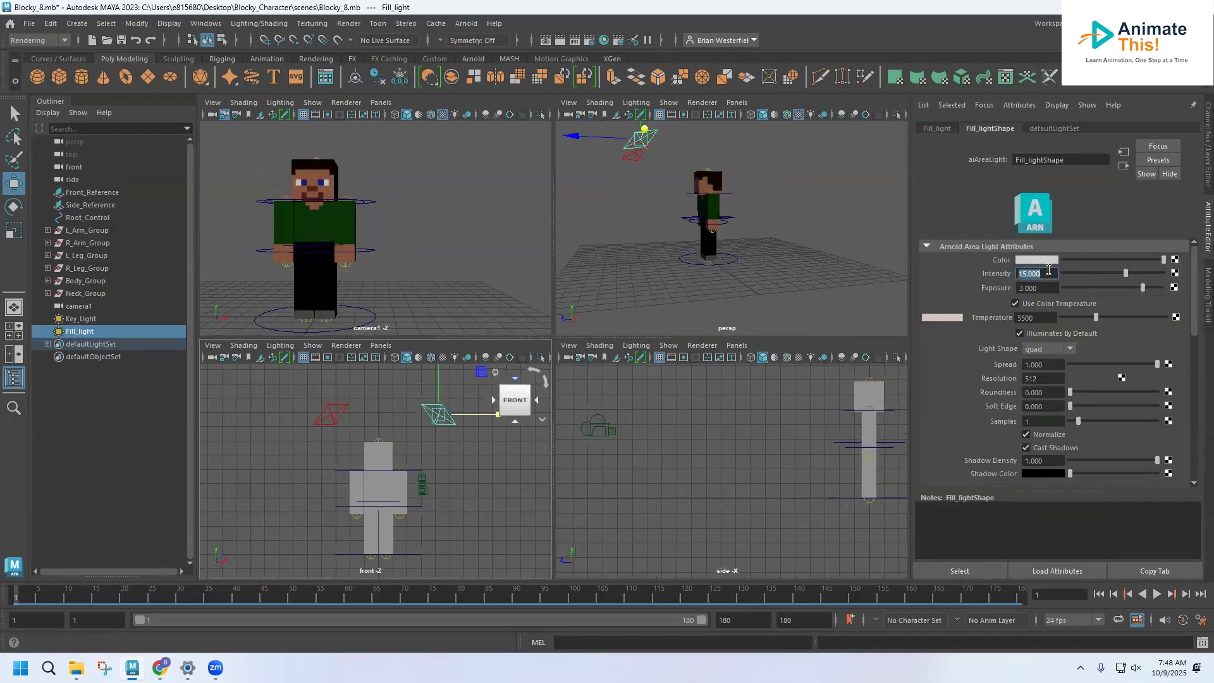
type("7.5")
left_click(1048, 287)
left_click(1048, 318)
type("6000")
key("Return")
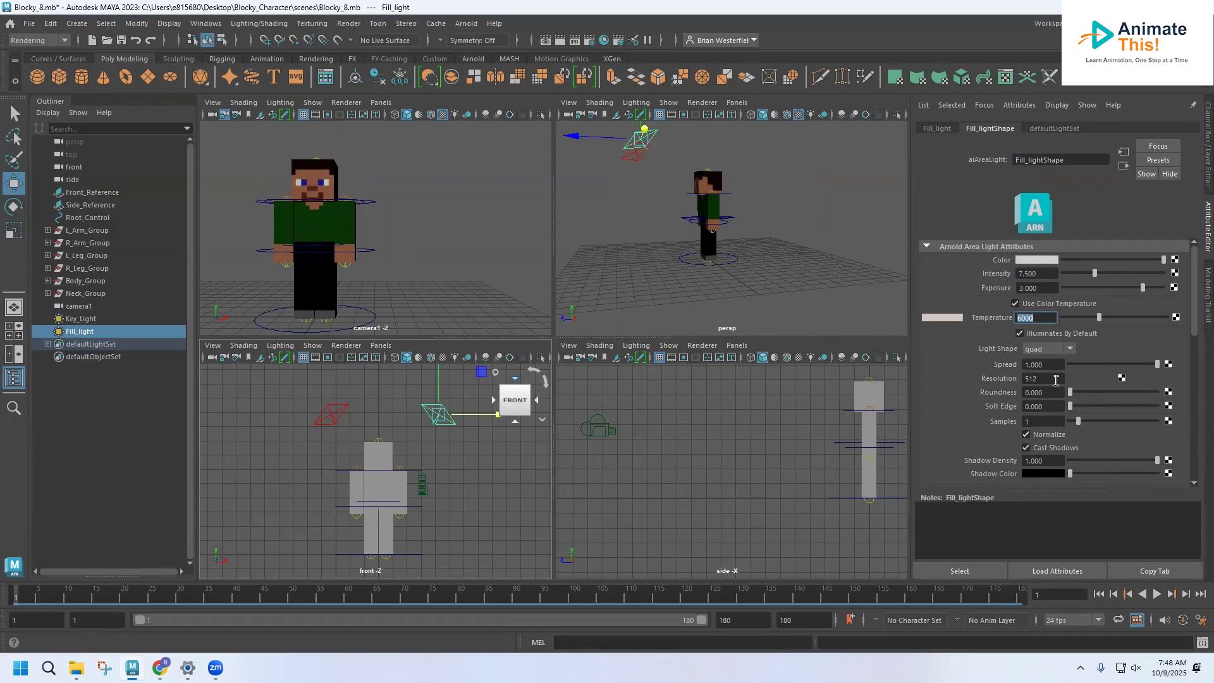
Step: Set Fill_light's shadow density to 0.5
left_click(1050, 461)
type(".5")
key("Return")
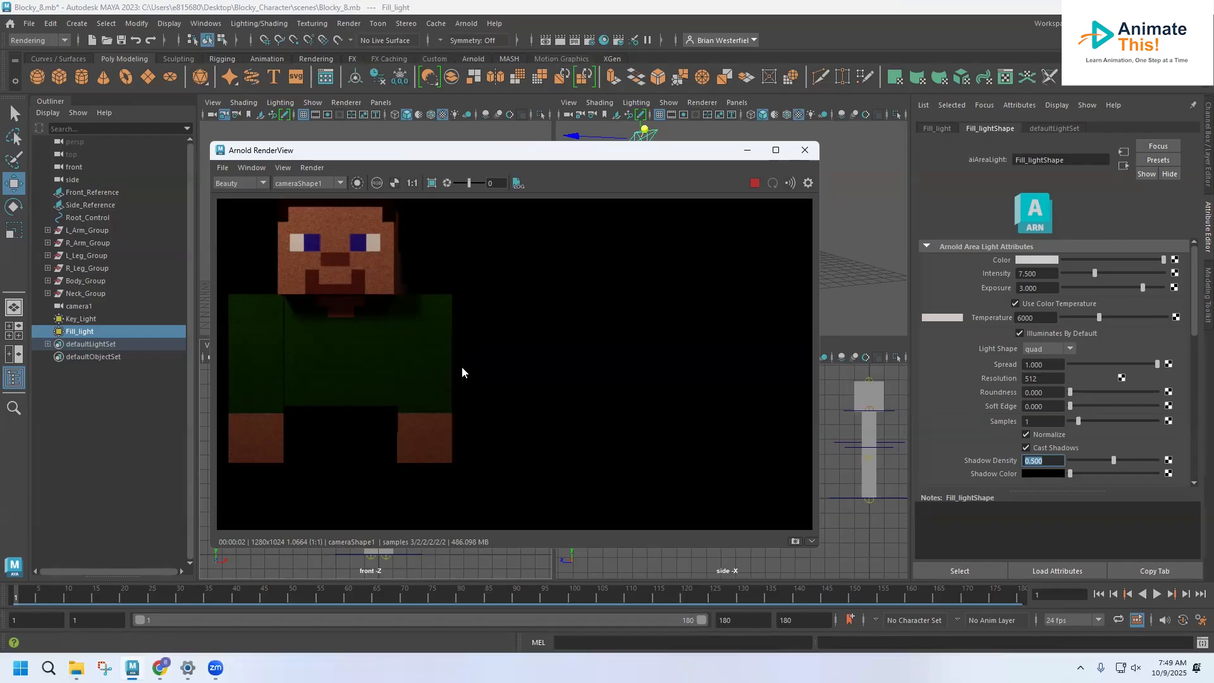
Step: With the Arnold render displayed, set Fill_light's intensity to 9 and its exposure to 4, and check the updated render
left_click(1042, 289)
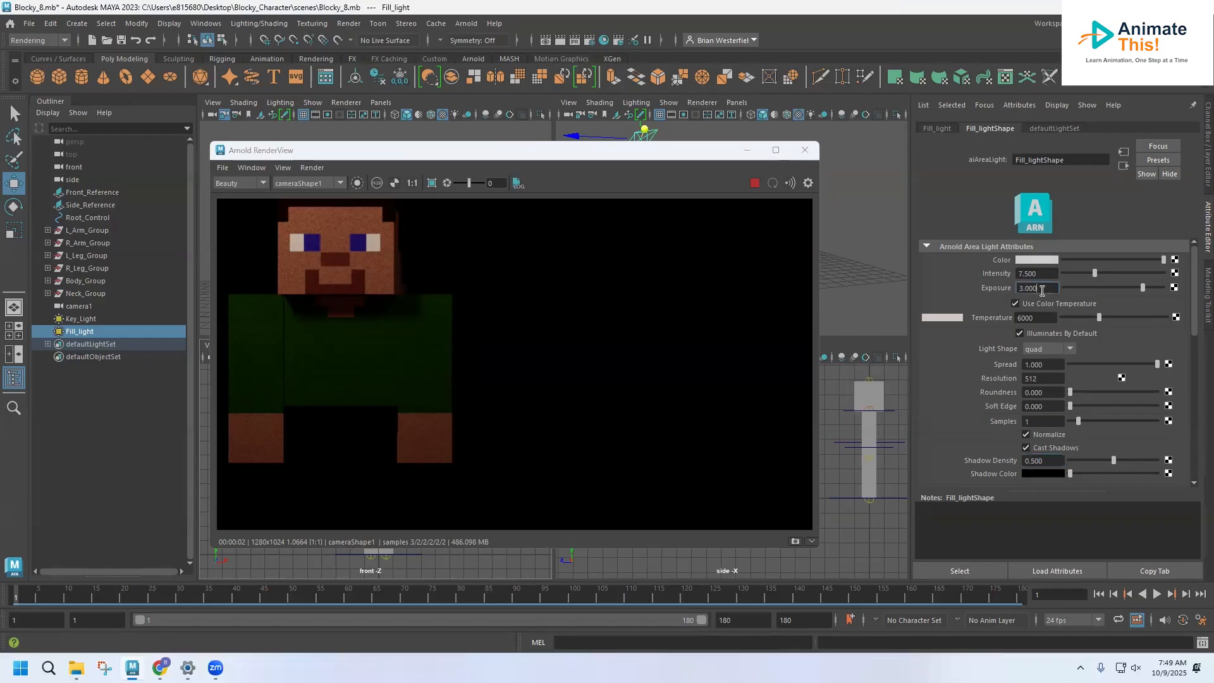
left_click(1036, 273)
type("9")
left_click(1039, 288)
type("4")
key("Return")
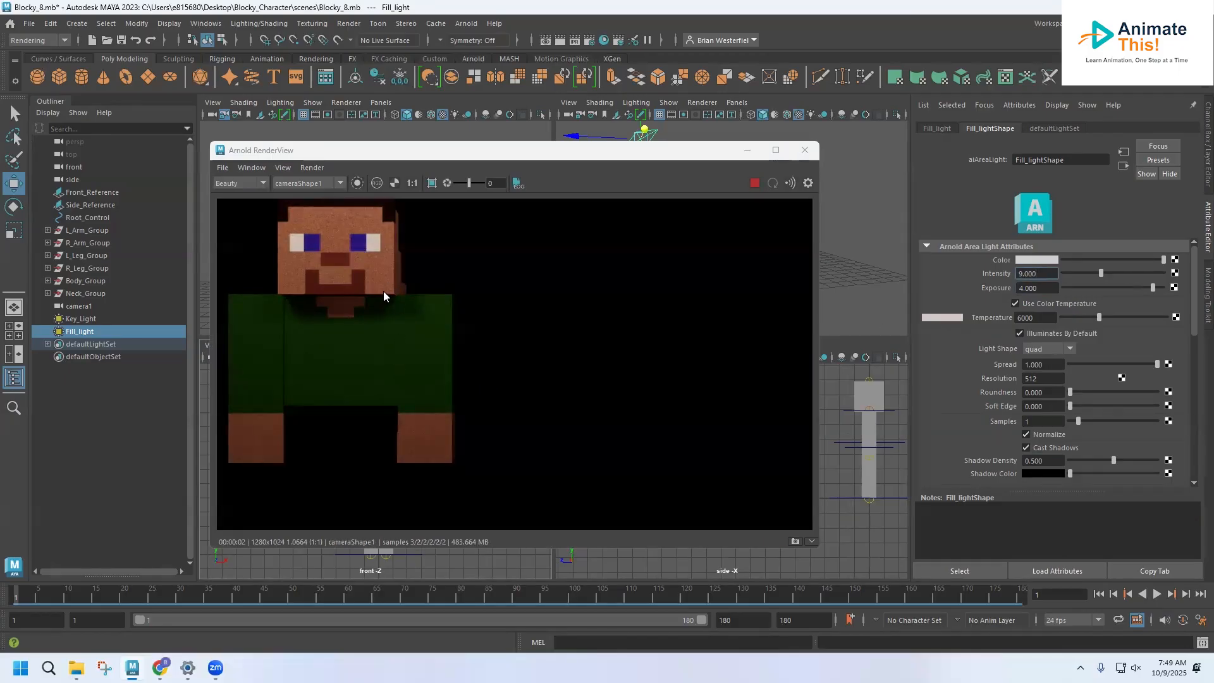
left_click(477, 147)
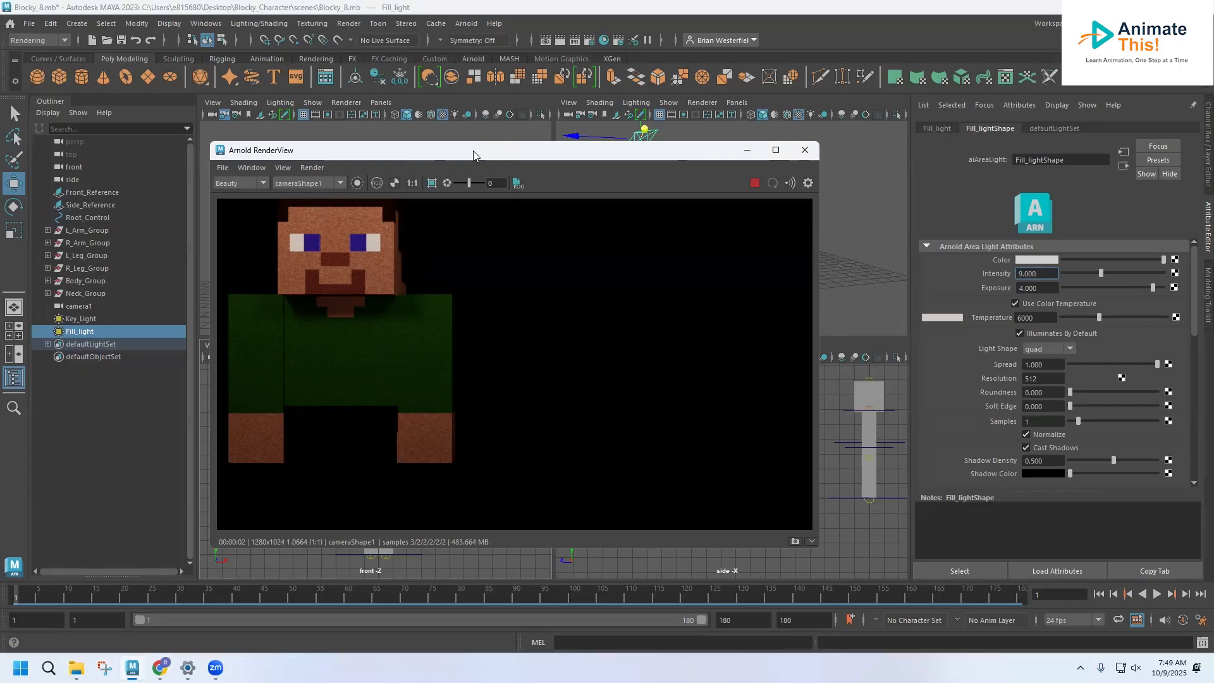
left_click_drag(473, 151, 484, 202)
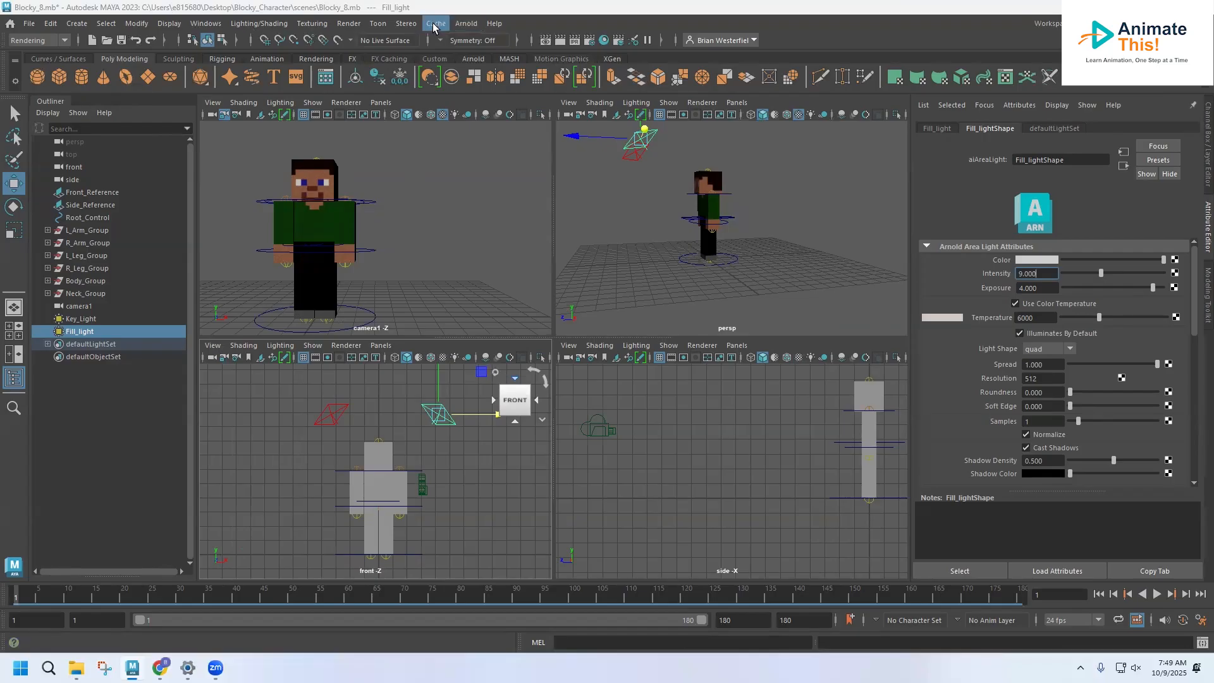
Step: Create a new Arnold area light and move it along Z behind the character, to about -7.4
left_click(463, 25)
mouse_move(486, 90)
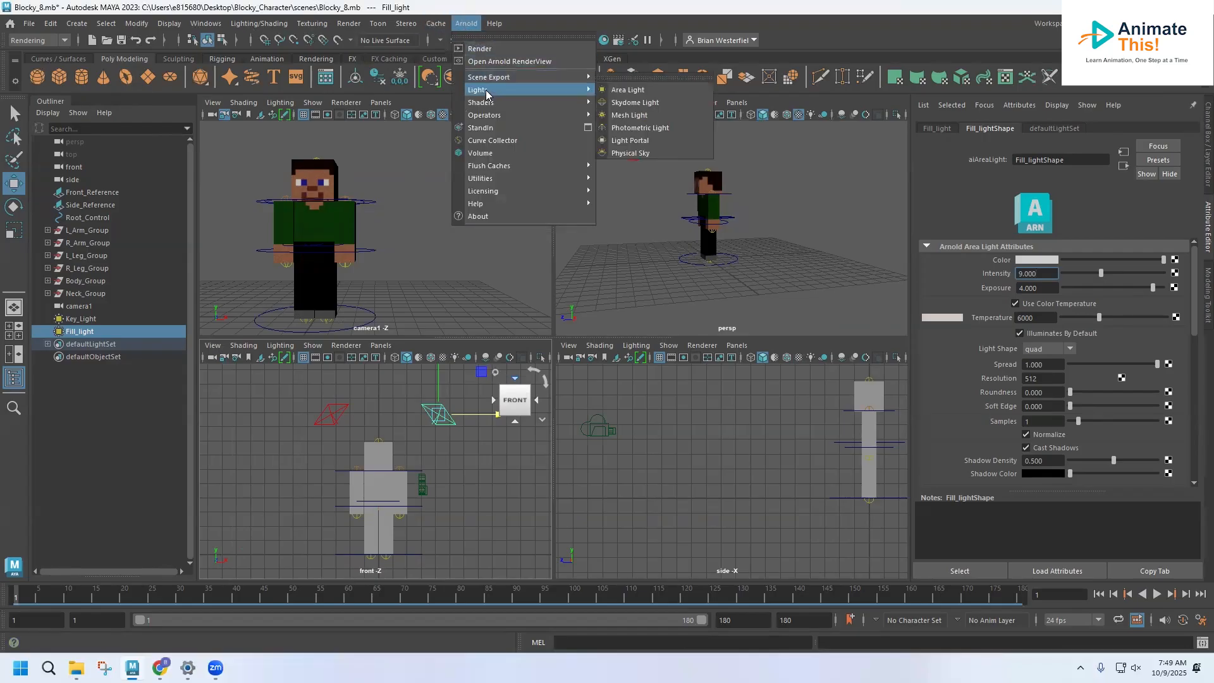
left_click(631, 91)
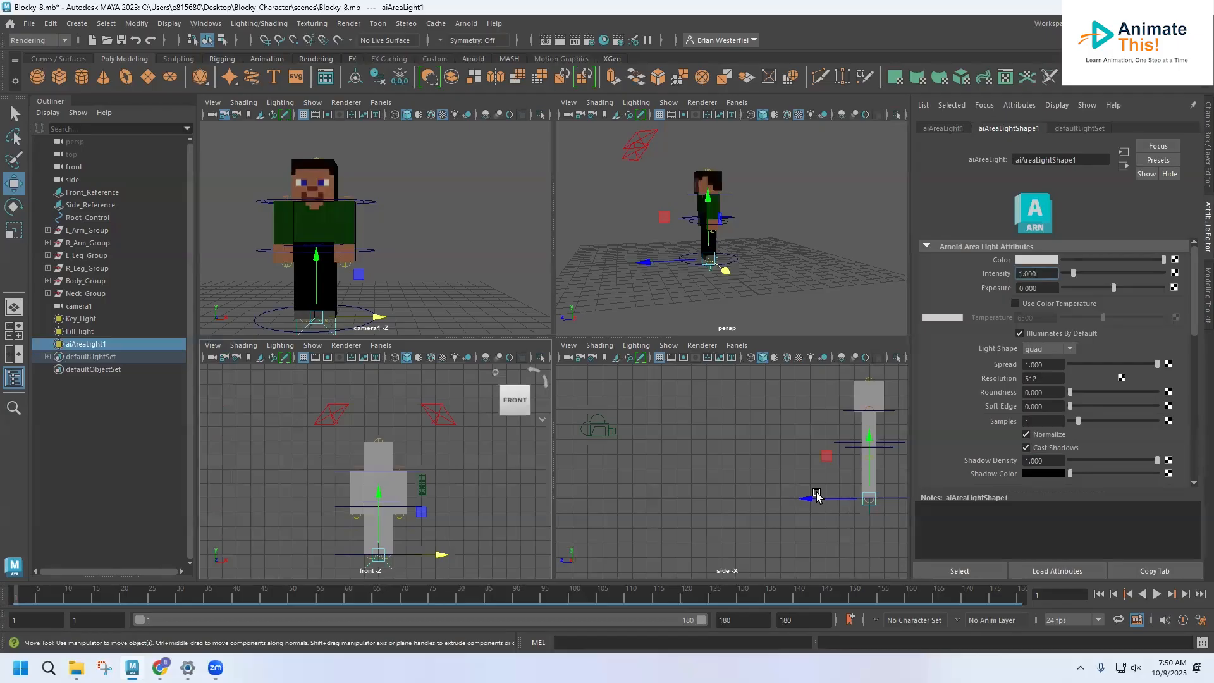
scroll(775, 484, "down", 1)
left_click_drag(780, 493, 836, 480)
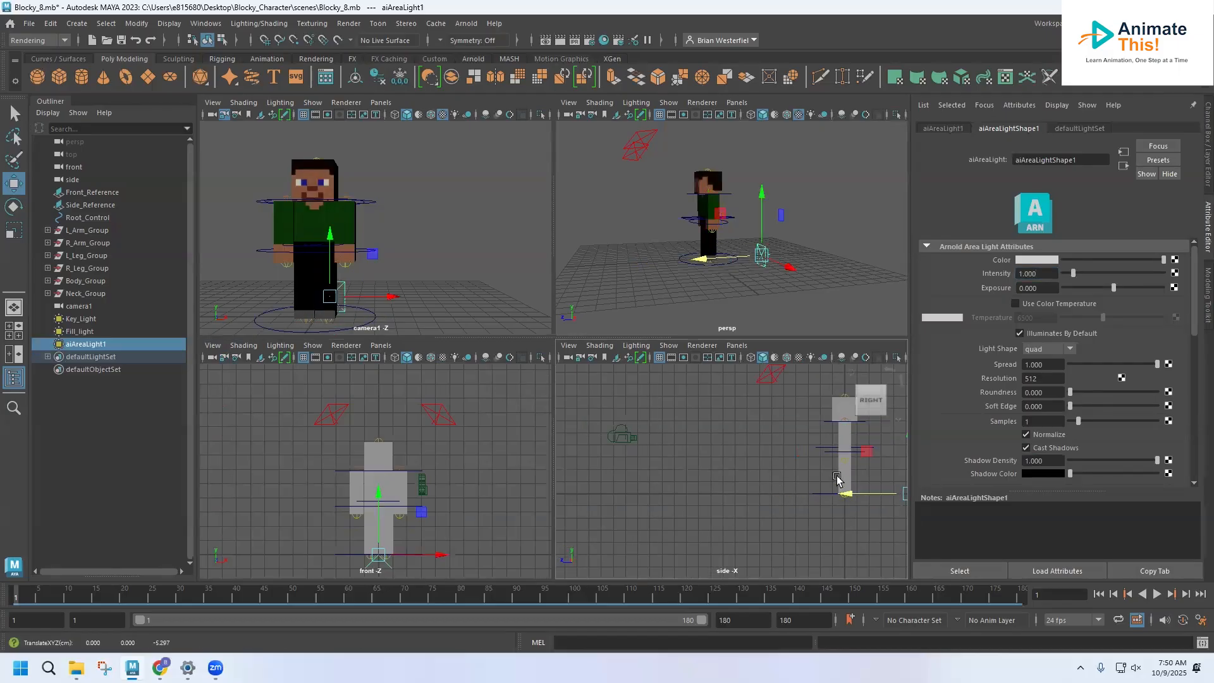
middle_click_drag(837, 479, 646, 481, "alt")
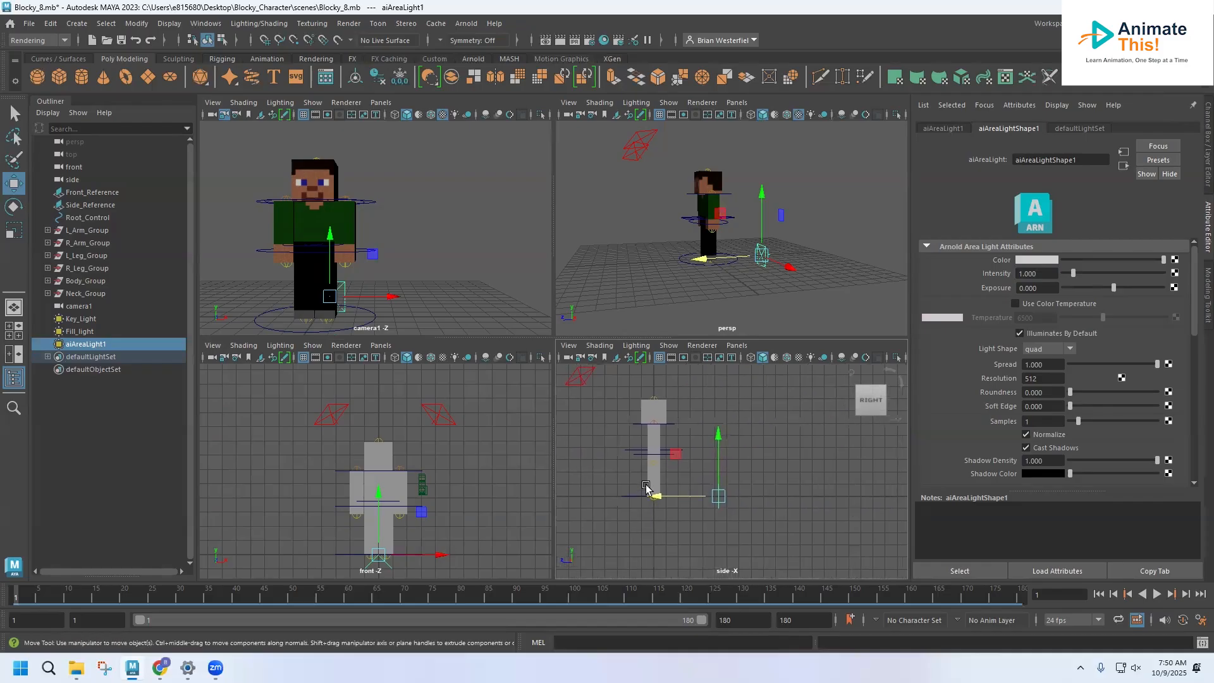
left_click_drag(660, 496, 689, 497)
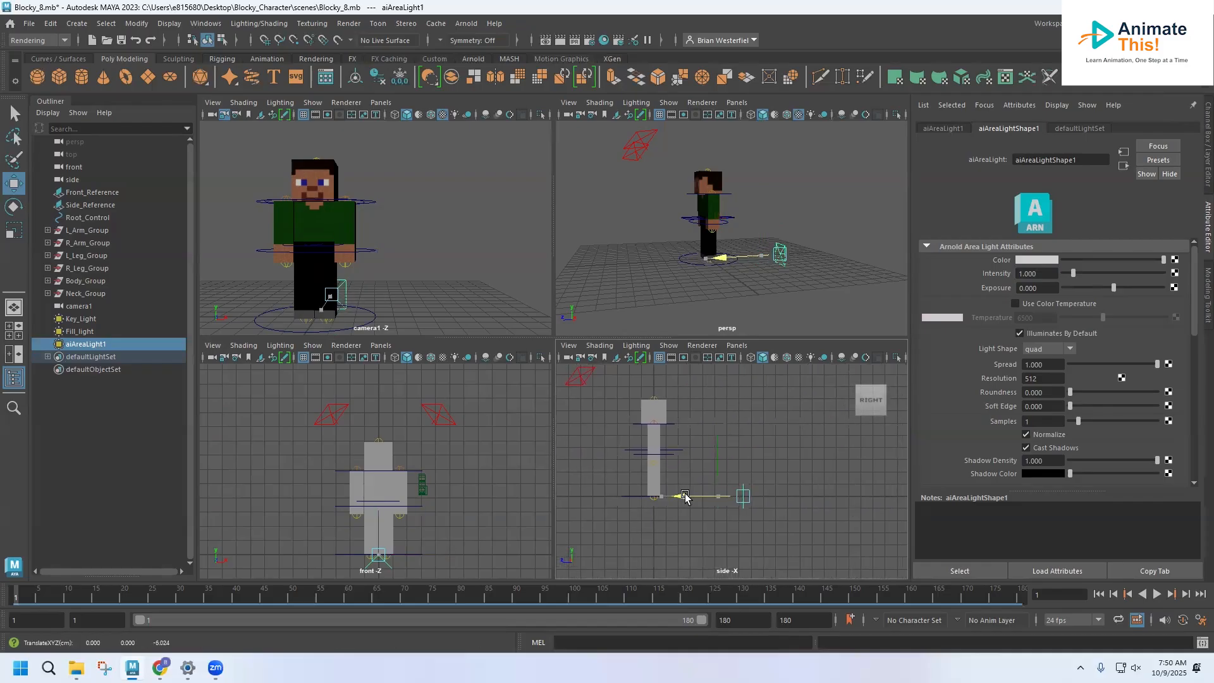
left_click_drag(823, 276, 784, 260, "alt")
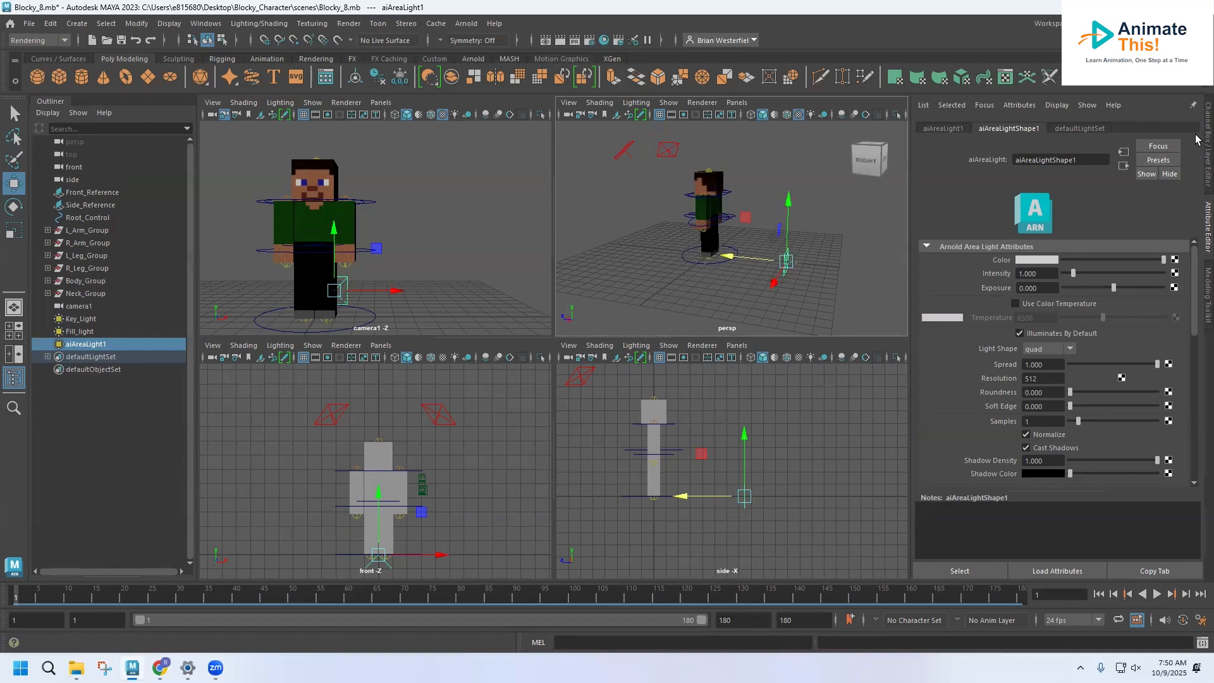
Step: Set the new area light's Rotate Y to 180 so it faces the character's back
left_click(1203, 141)
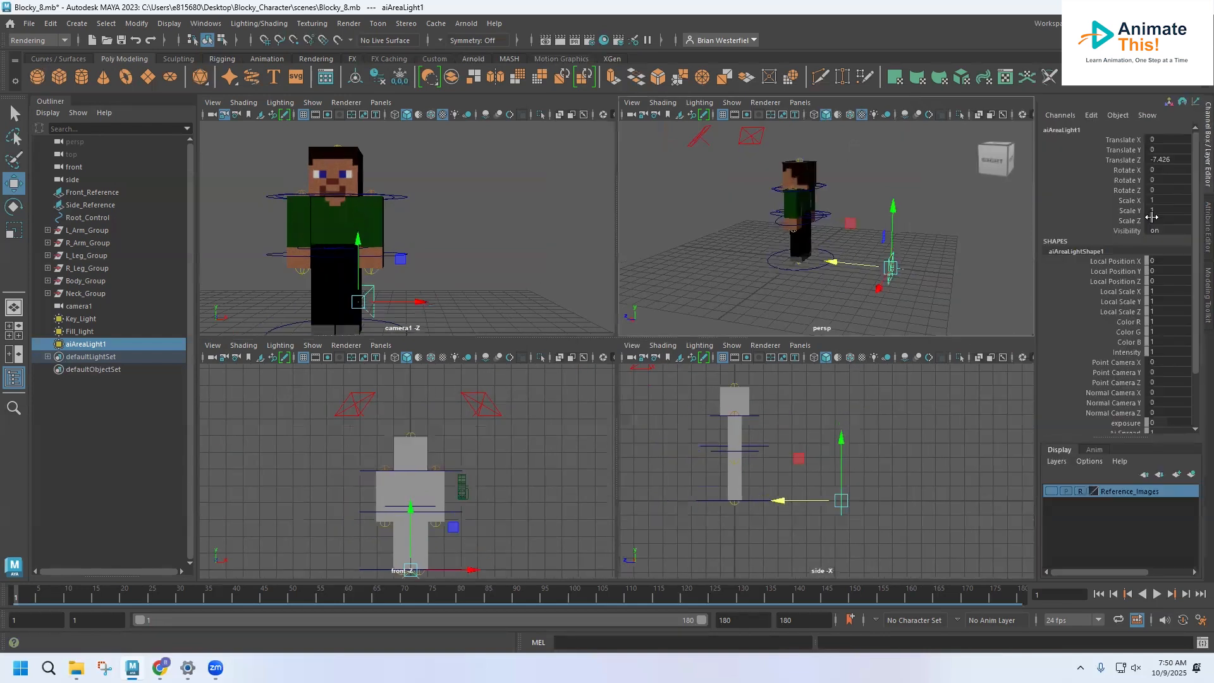
left_click(1157, 179)
key("shift+Tab")
left_click(1157, 181)
type("180")
key("Return")
Step: Reselect the new area light behind the character and raise it to about 4.4 in Translate Y
left_click(897, 409)
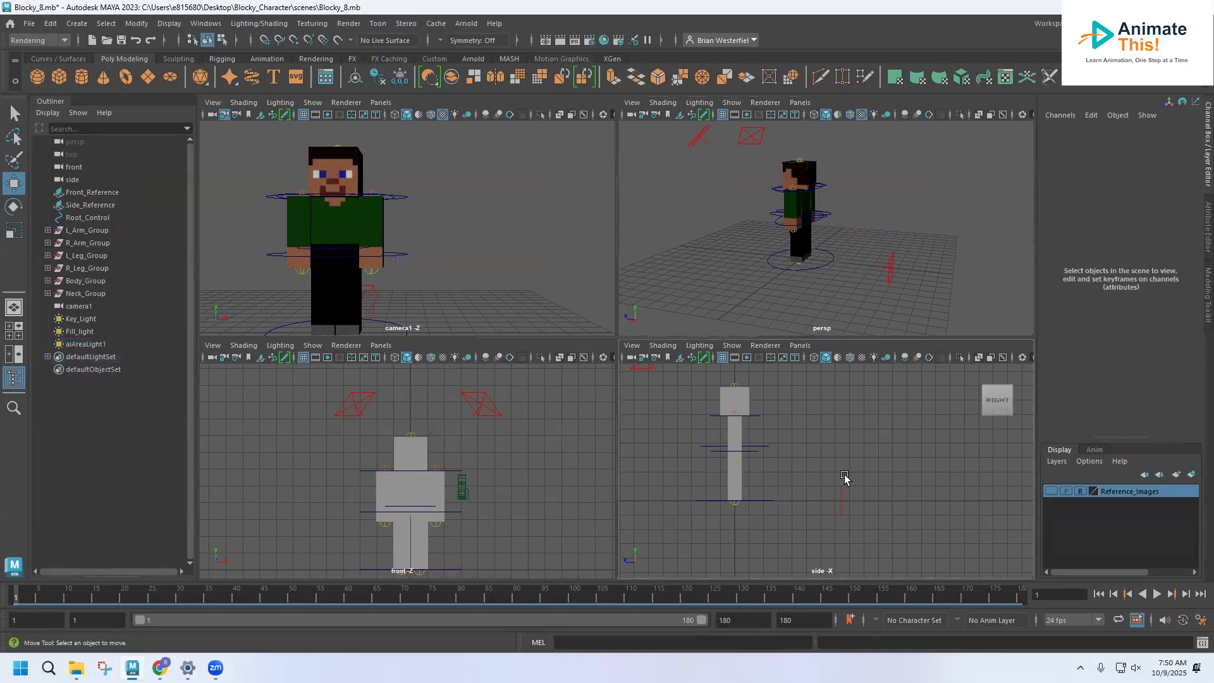
left_click(839, 494)
left_click_drag(827, 249, 890, 153, "alt")
key("super")
left_click(897, 205)
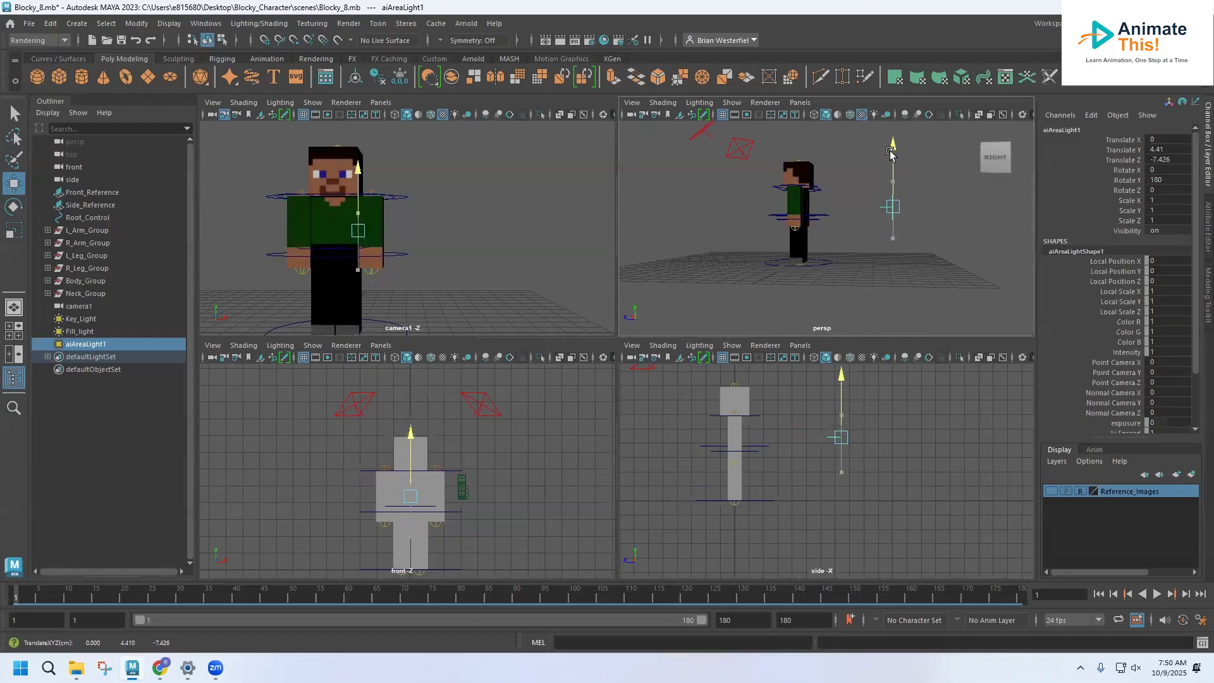
Step: Rename the new area light Back_Light
double_click(82, 345)
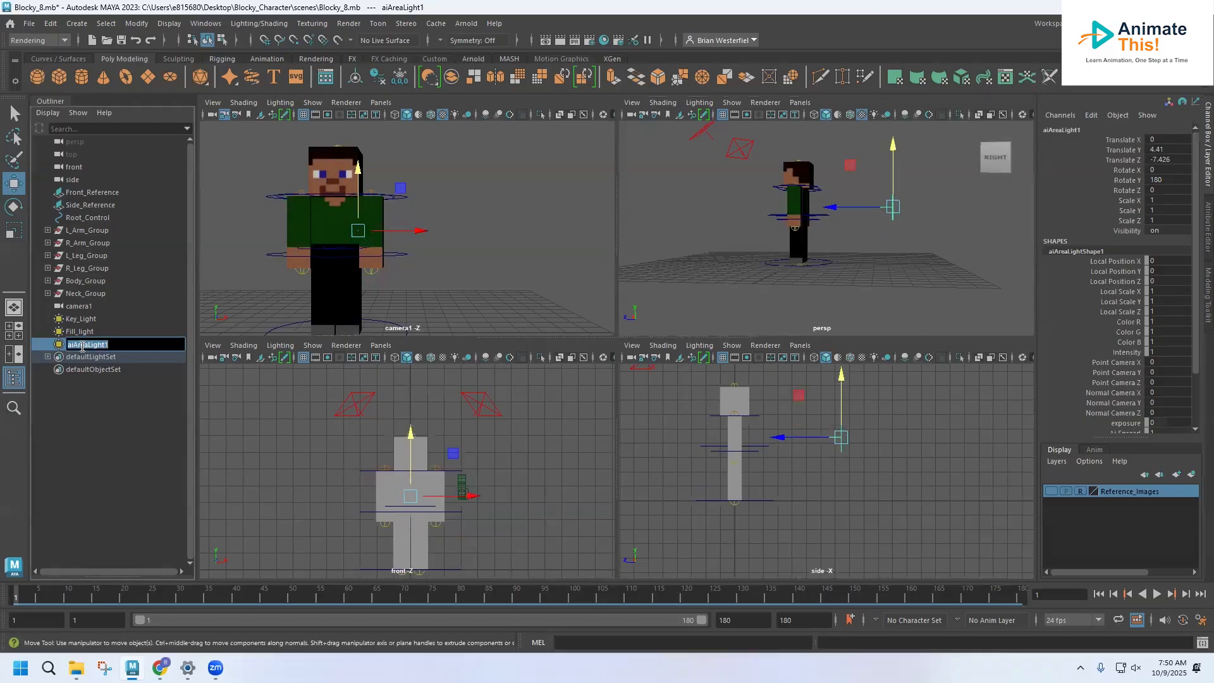
type("Back_Light")
key("Return")
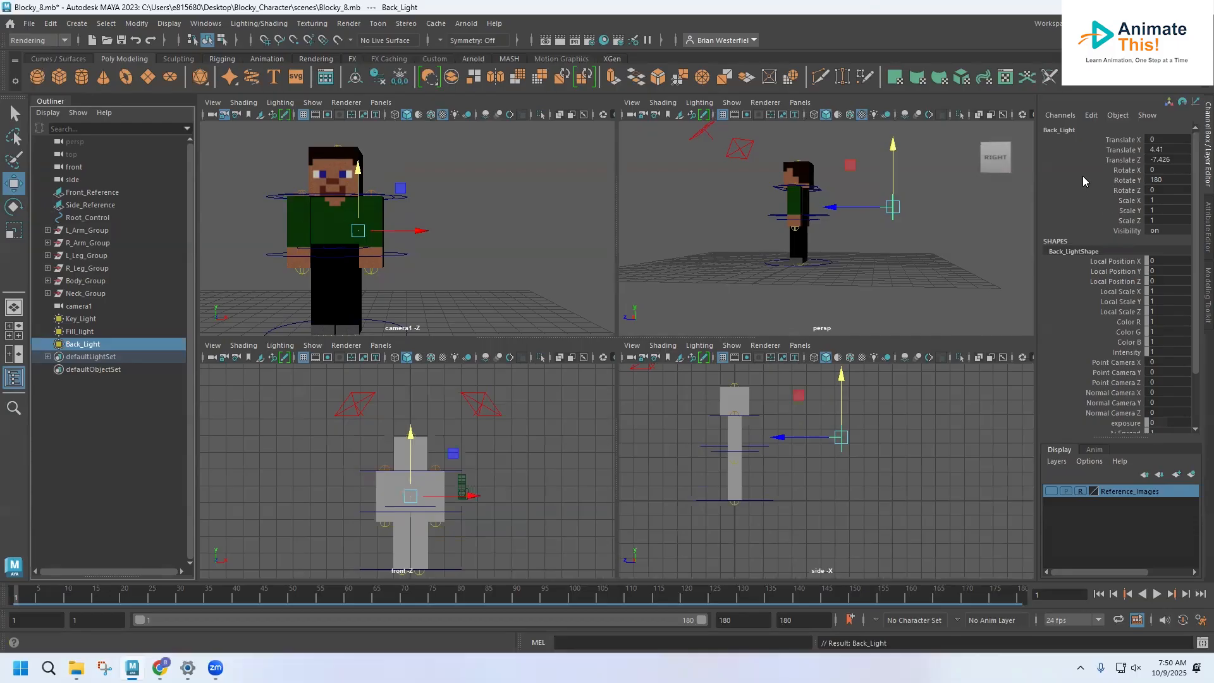
Step: Set Back_Light's intensity to 8 and its exposure to 3
left_click(1205, 218)
left_click(1045, 277)
type("8")
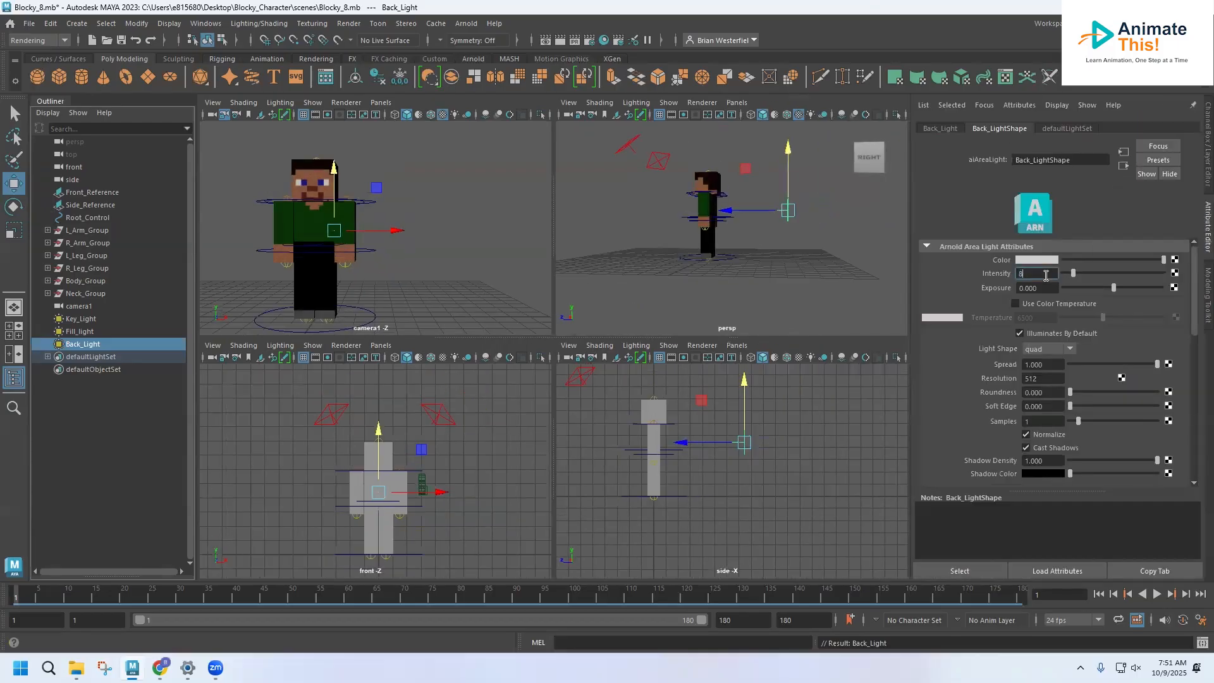
left_click(1045, 285)
double_click(1044, 285)
type("3")
Step: Enable color temperature on Back_Light and set it to 4800
left_click(1016, 304)
double_click(1034, 316)
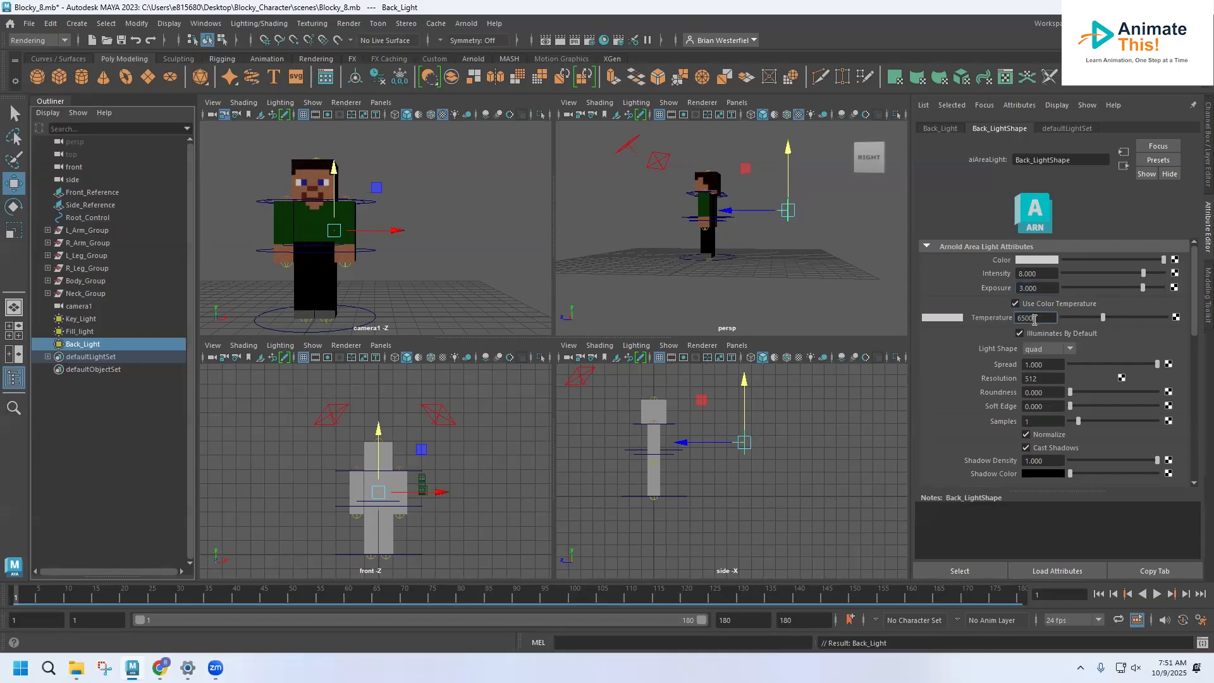
type("4800")
key("Return")
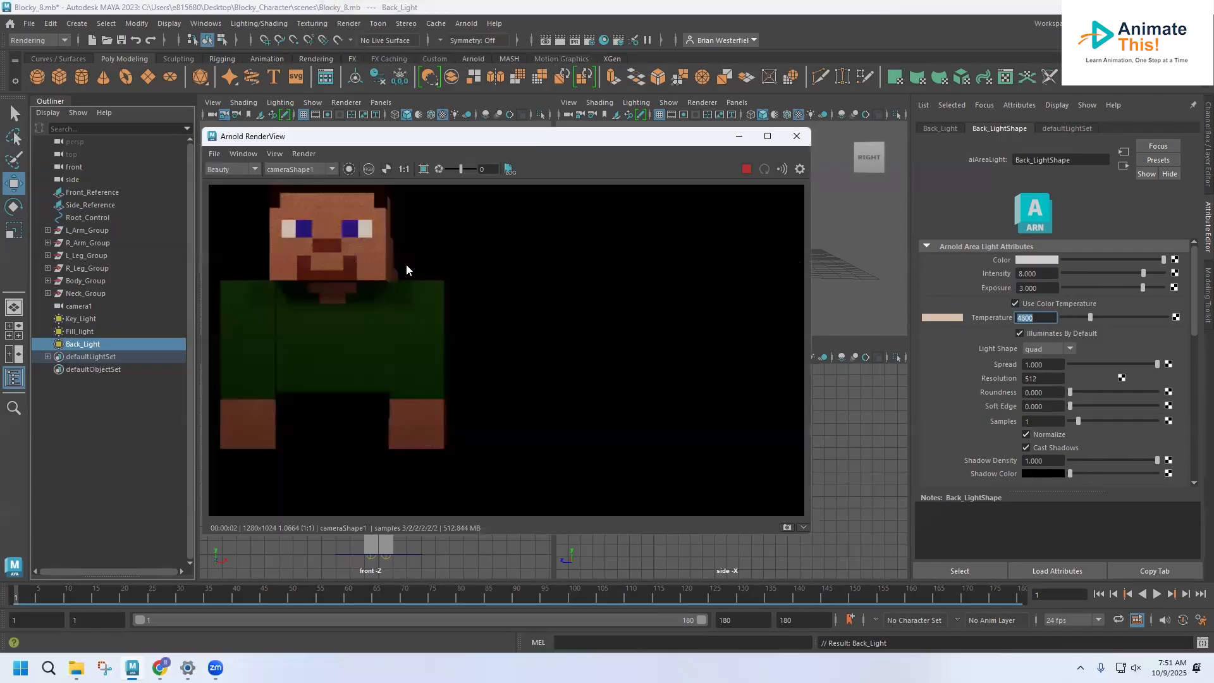
Step: With the Arnold render in view, move Back_Light closer to about Z -4.4 and set its intensity to 10 and exposure to 5
left_click_drag(624, 141, 628, 276)
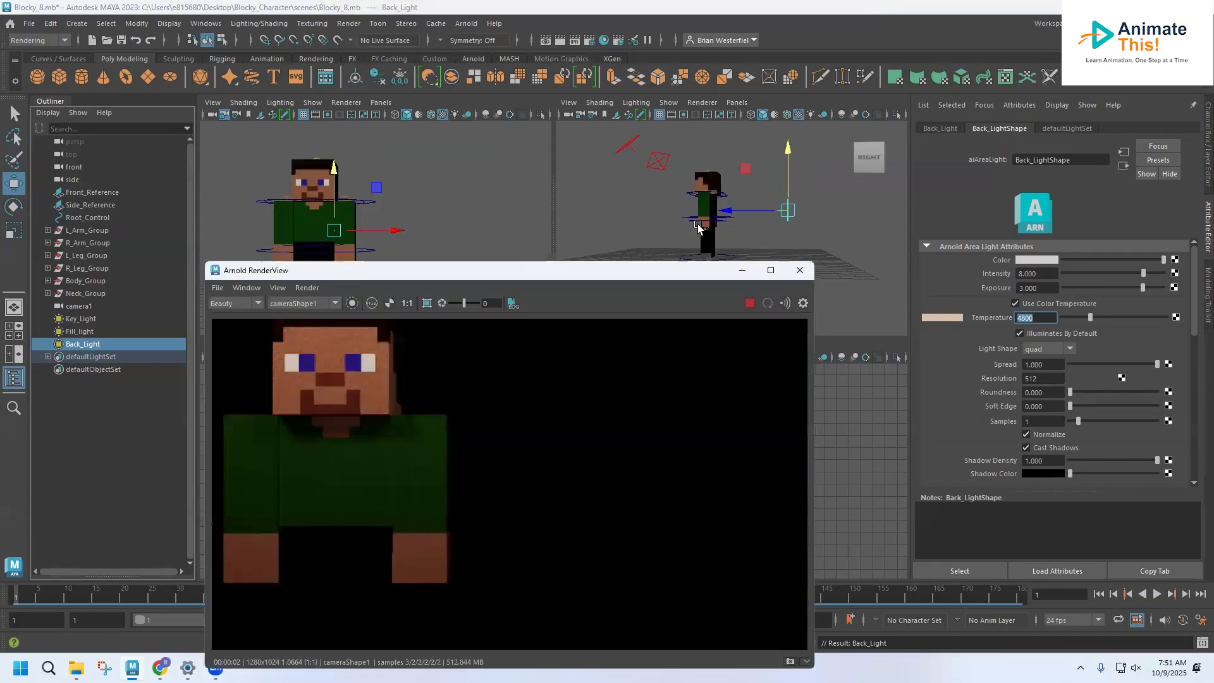
left_click_drag(724, 208, 690, 206)
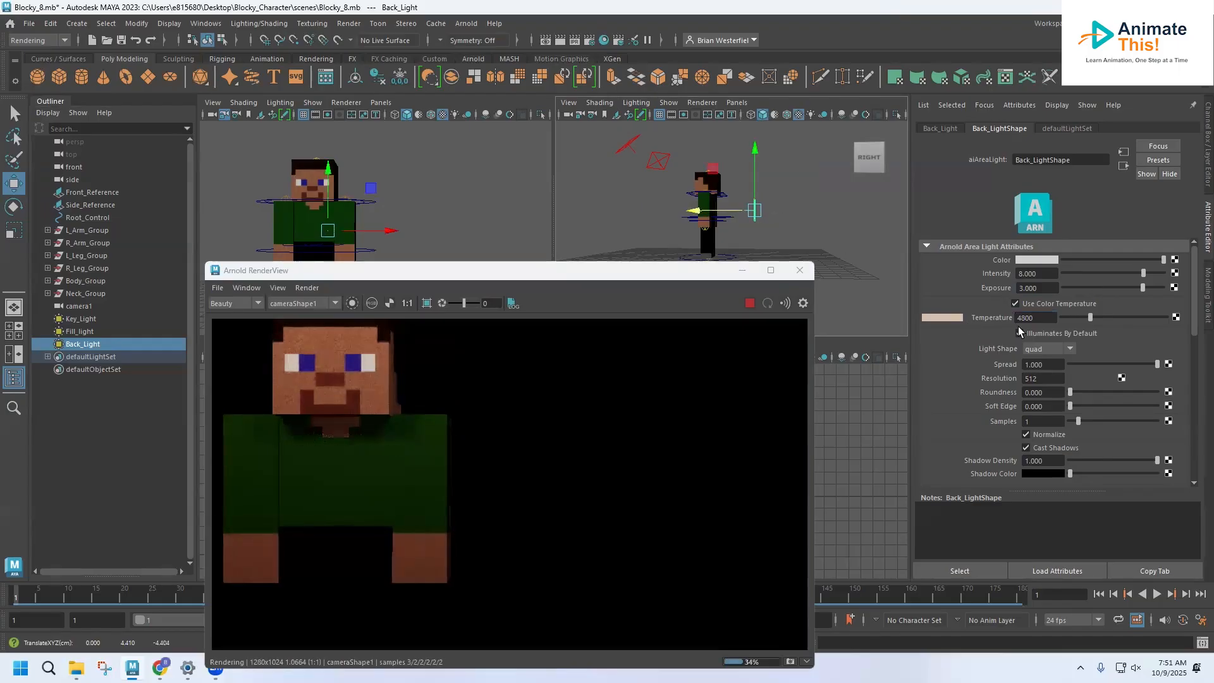
left_click(1046, 272)
type("10")
left_click(1050, 287)
type("5")
left_click(1047, 273)
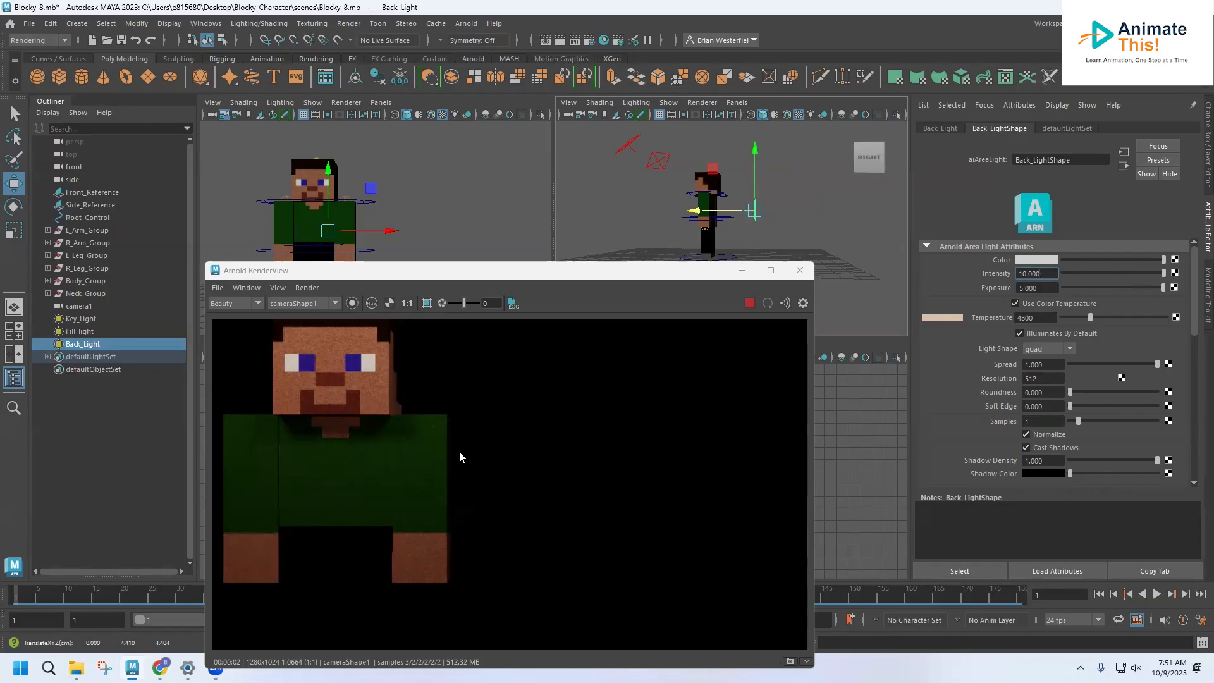
Step: Set Back_Light's exposure to 7 and move it closer behind the character's head, to about Y 6.1 and Z -2.5
left_click(1049, 288)
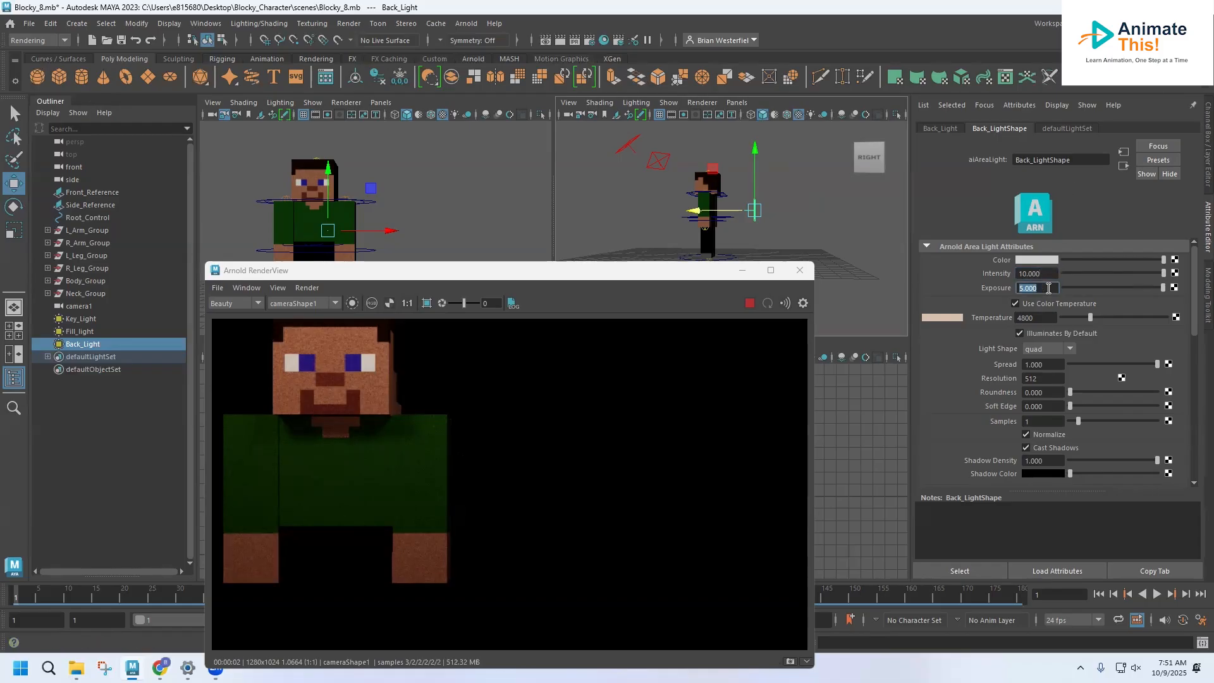
type("7")
key("Return")
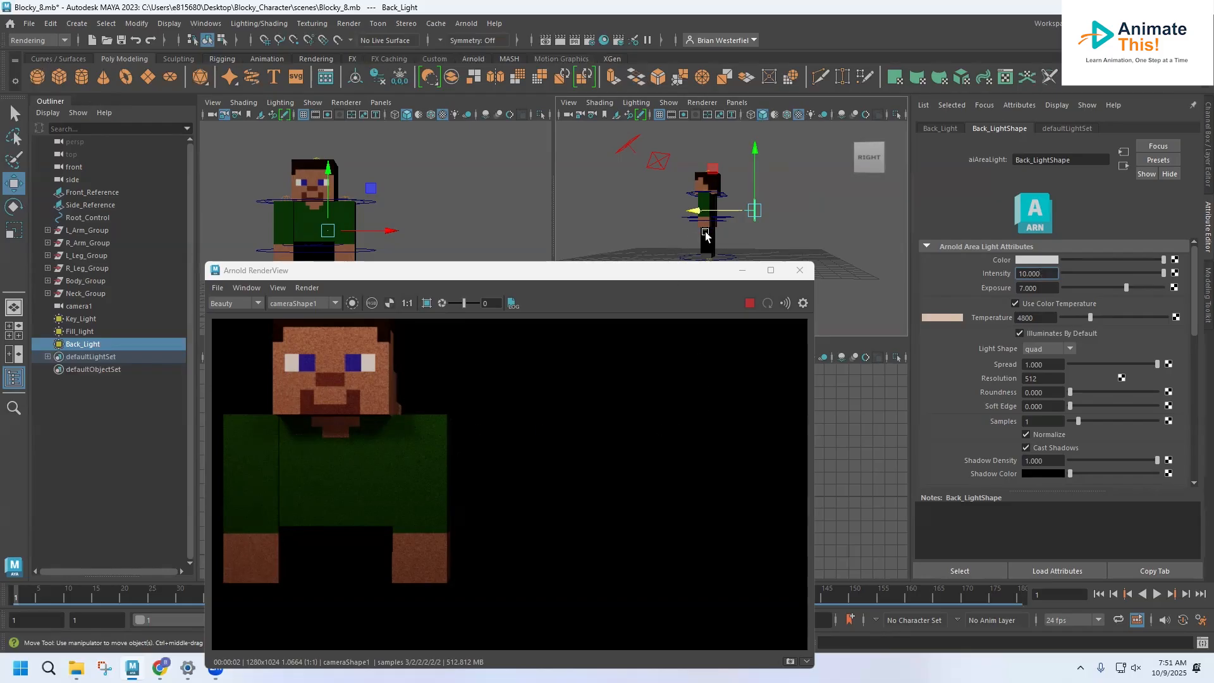
left_click_drag(706, 210, 688, 212)
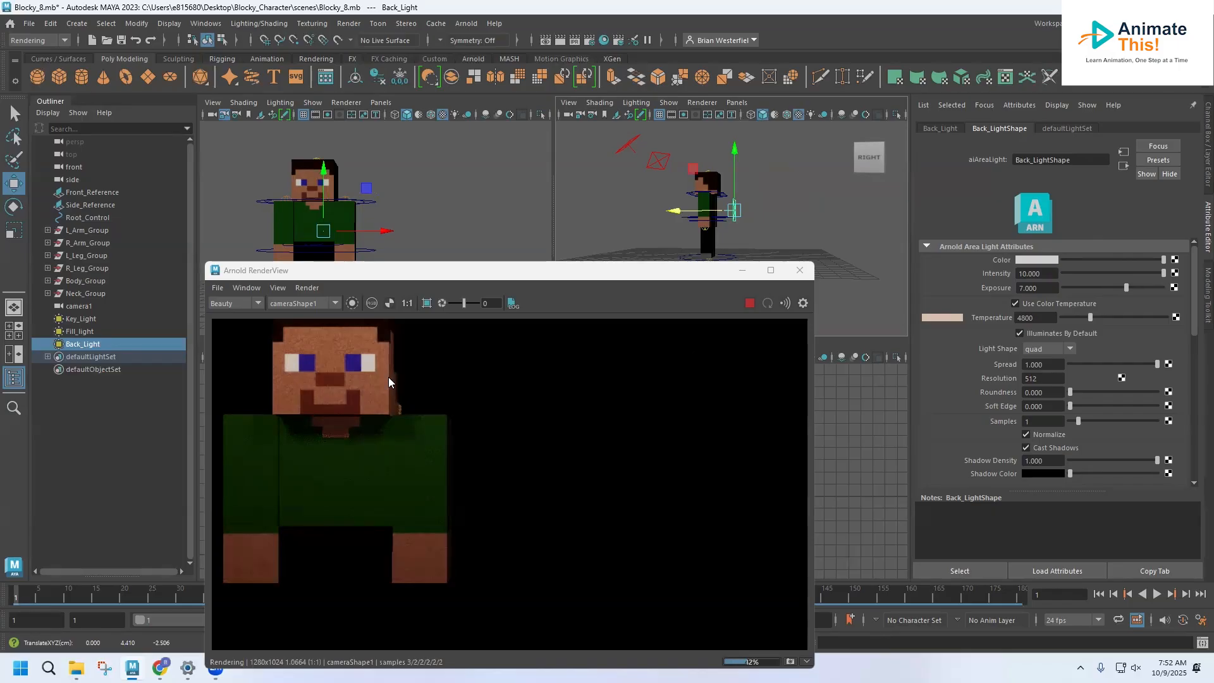
mouse_move(739, 145)
left_mouse_down()
mouse_move(735, 122)
mouse_move(735, 132)
left_mouse_up()
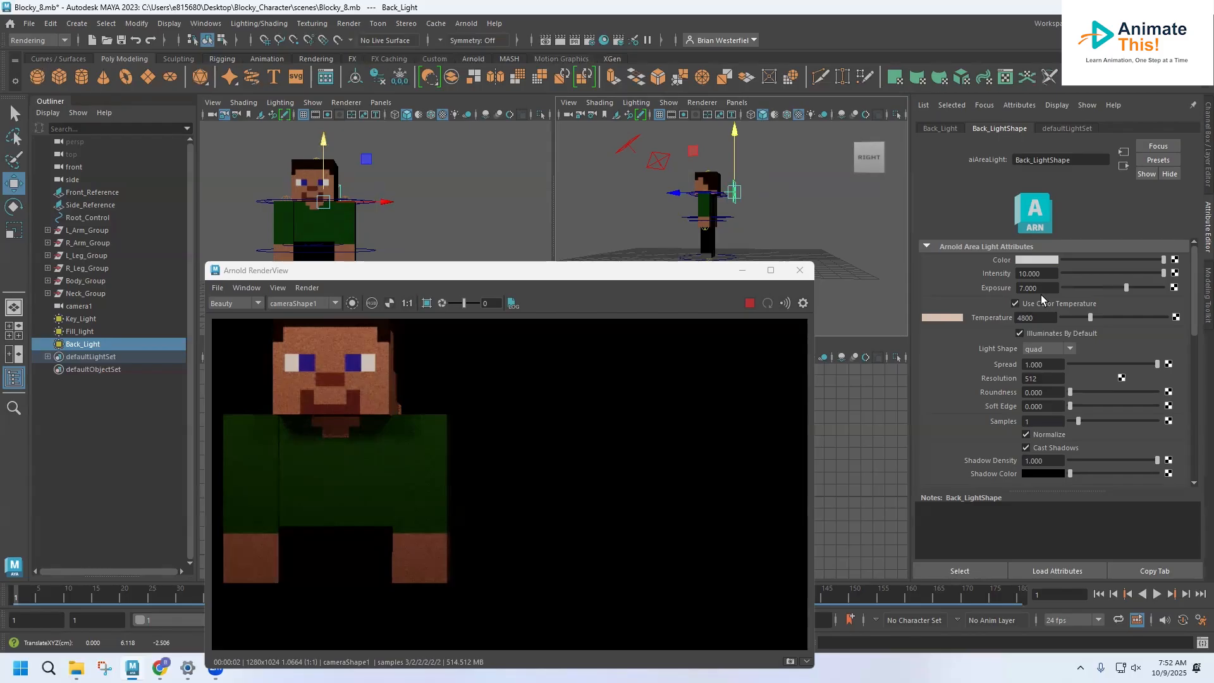
Step: Set Back_Light's intensity to 12, view the updated render and close the render window
double_click(1040, 273)
type("12")
left_click(1035, 288)
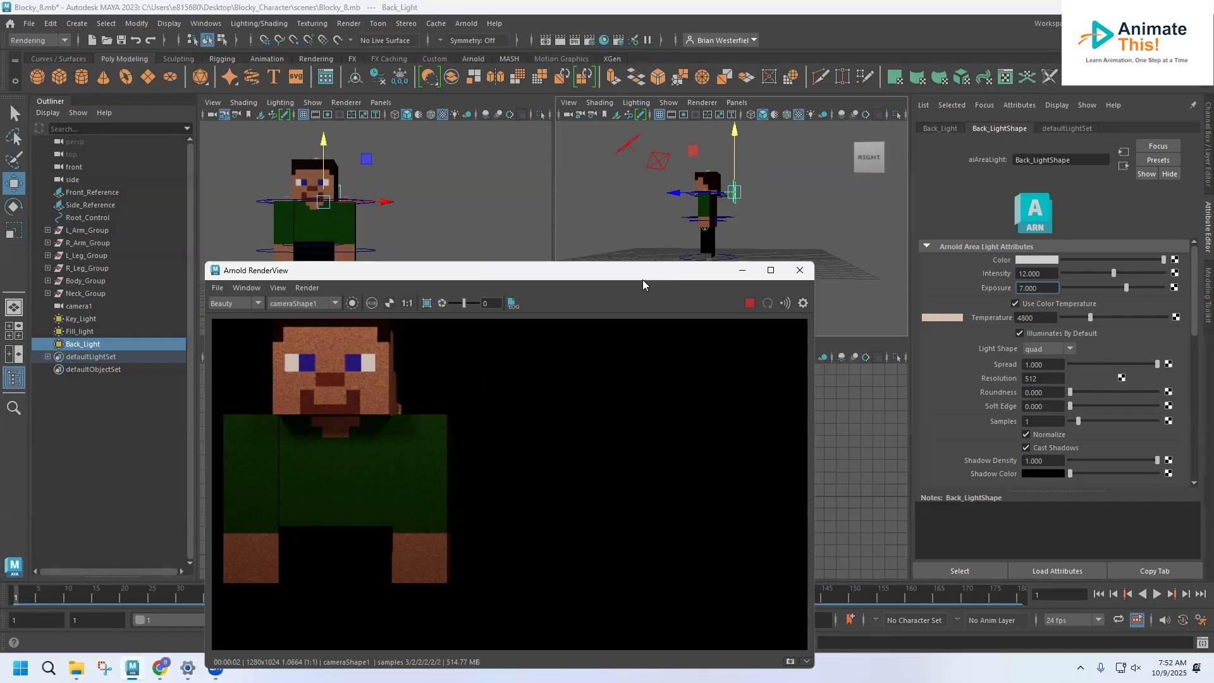
left_click(799, 270)
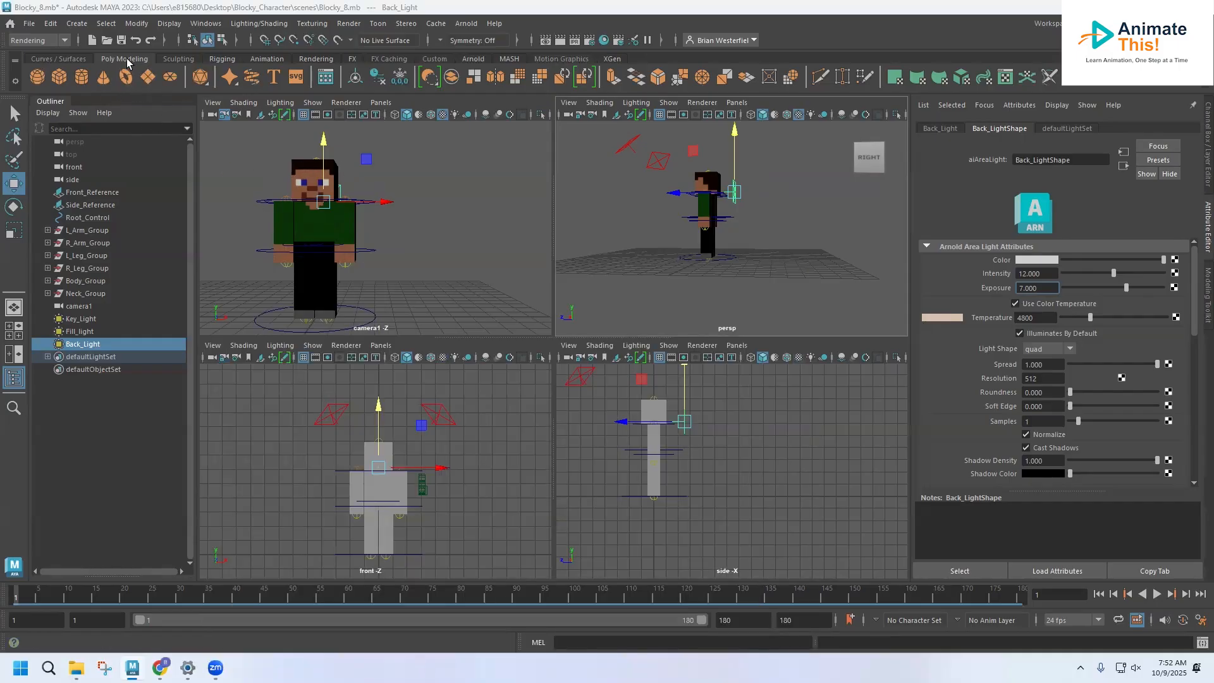
Step: Create a polygon plane under the character, scale it up into a wide ground surface and minimise the render window
left_click(145, 73)
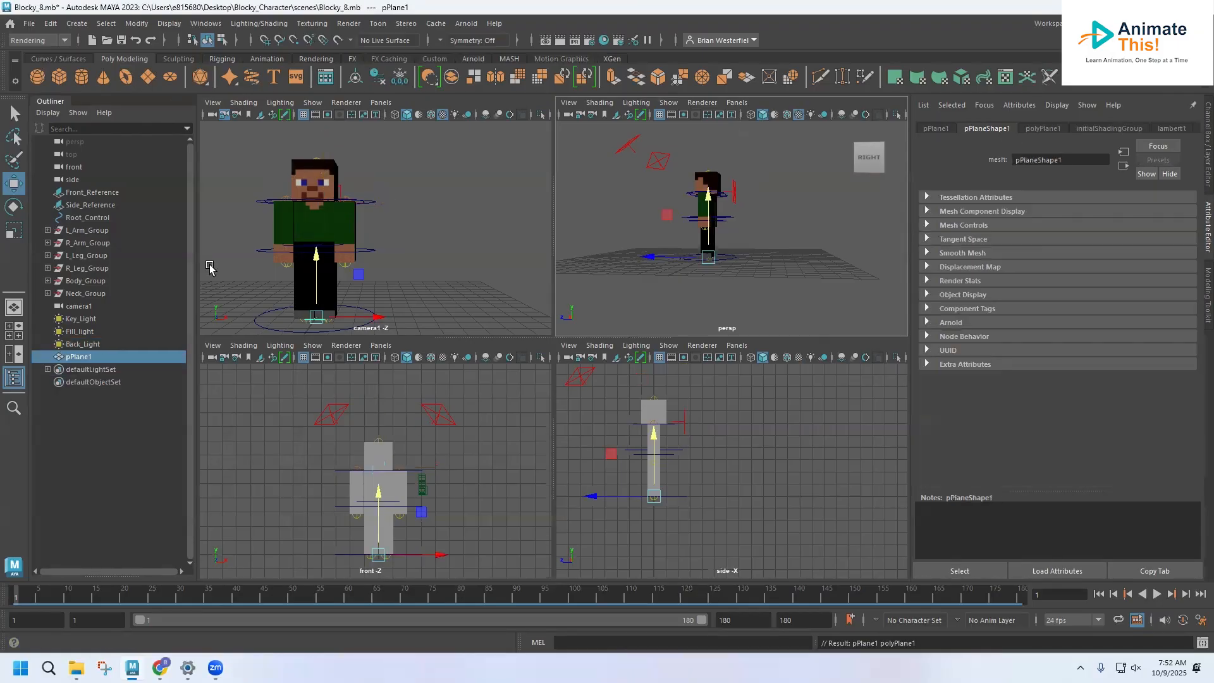
left_click(11, 232)
left_click_drag(316, 318, 1041, 310)
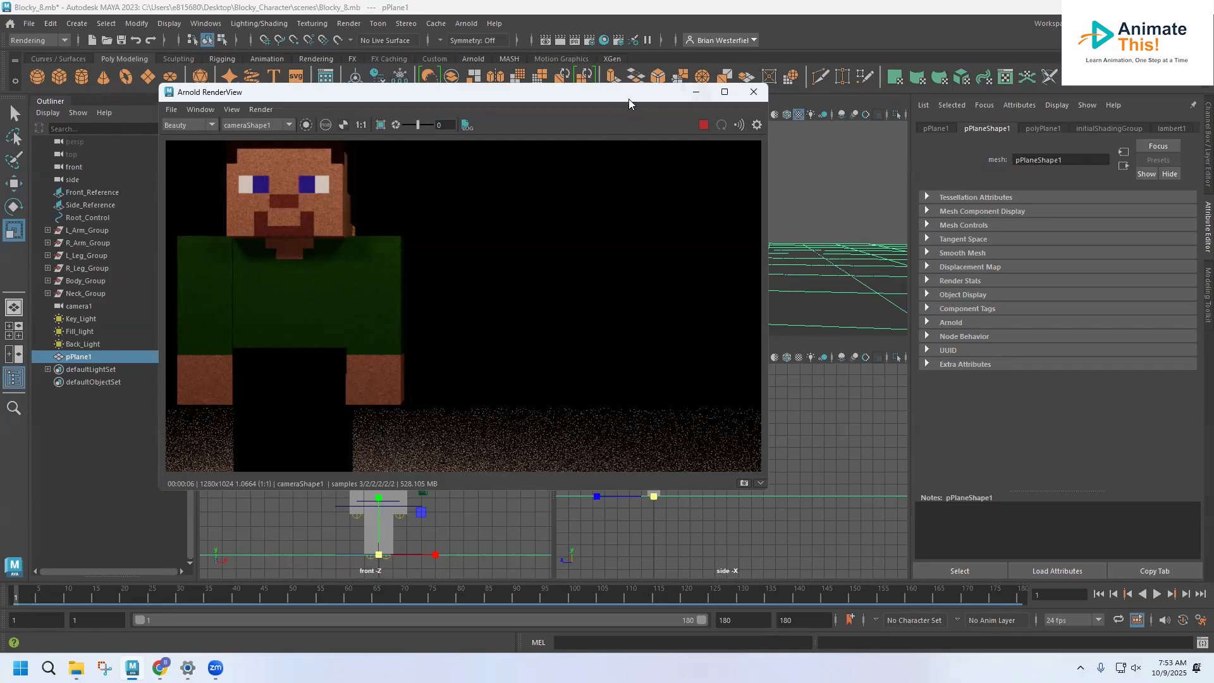
left_click(696, 92)
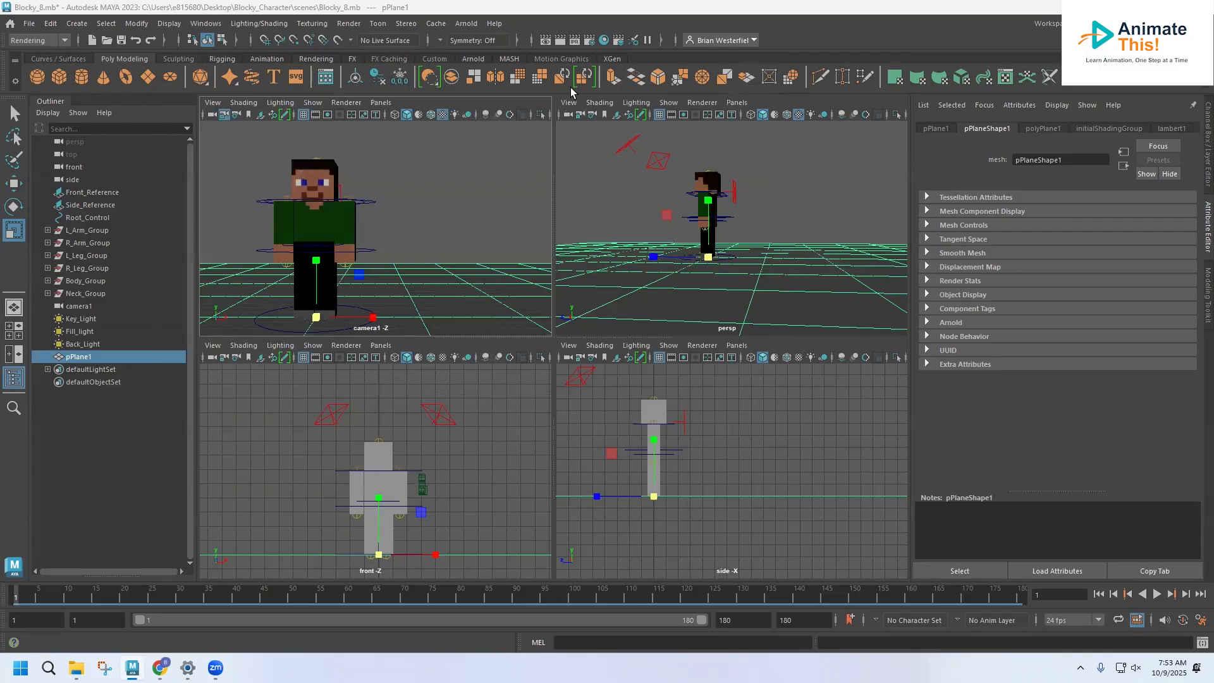
Step: Save the scene and rename the new plane as Ground
left_click(30, 23)
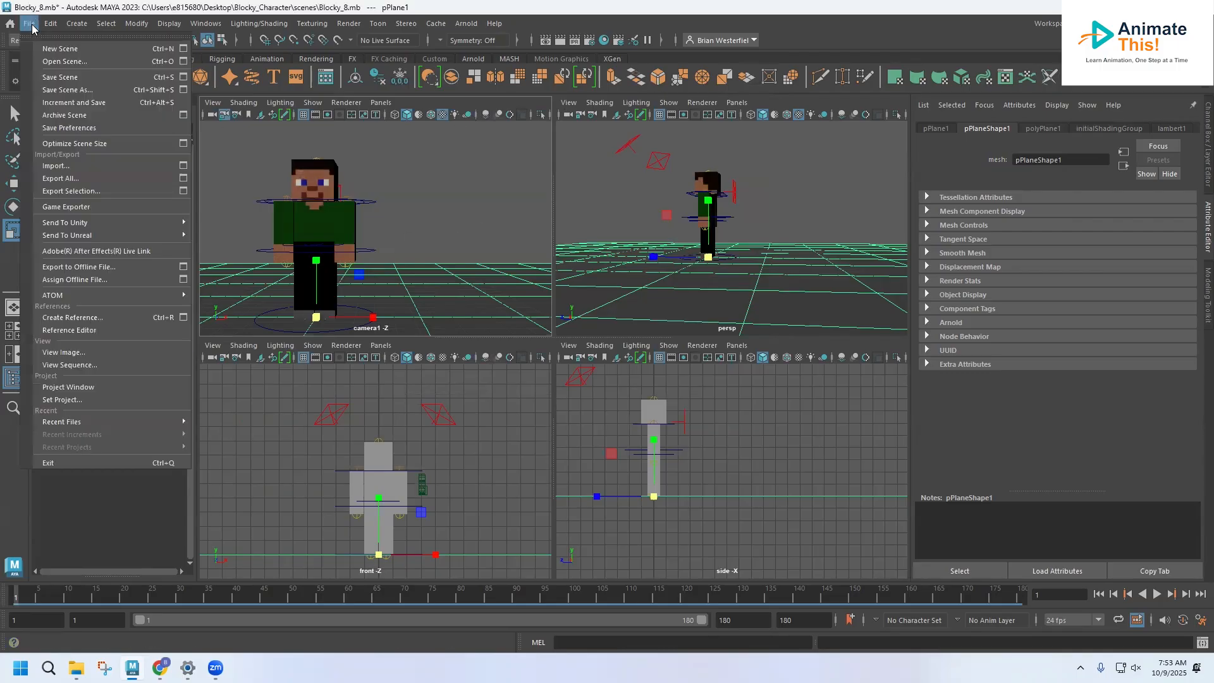
left_click(54, 77)
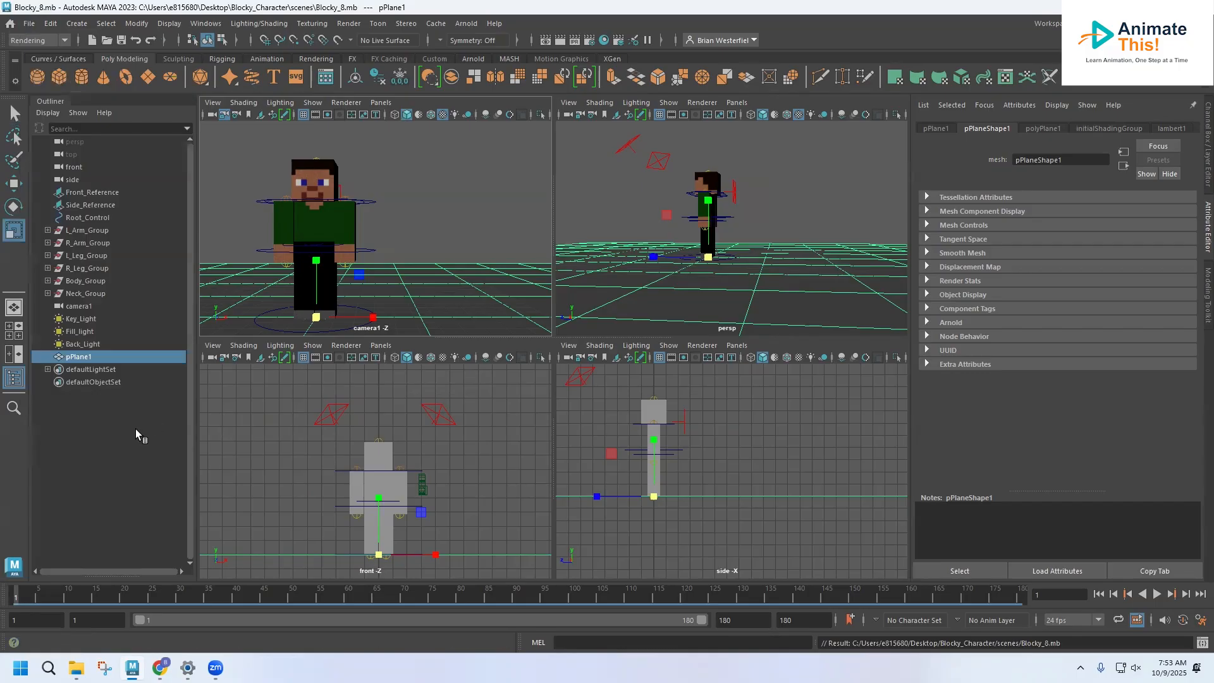
double_click(84, 358)
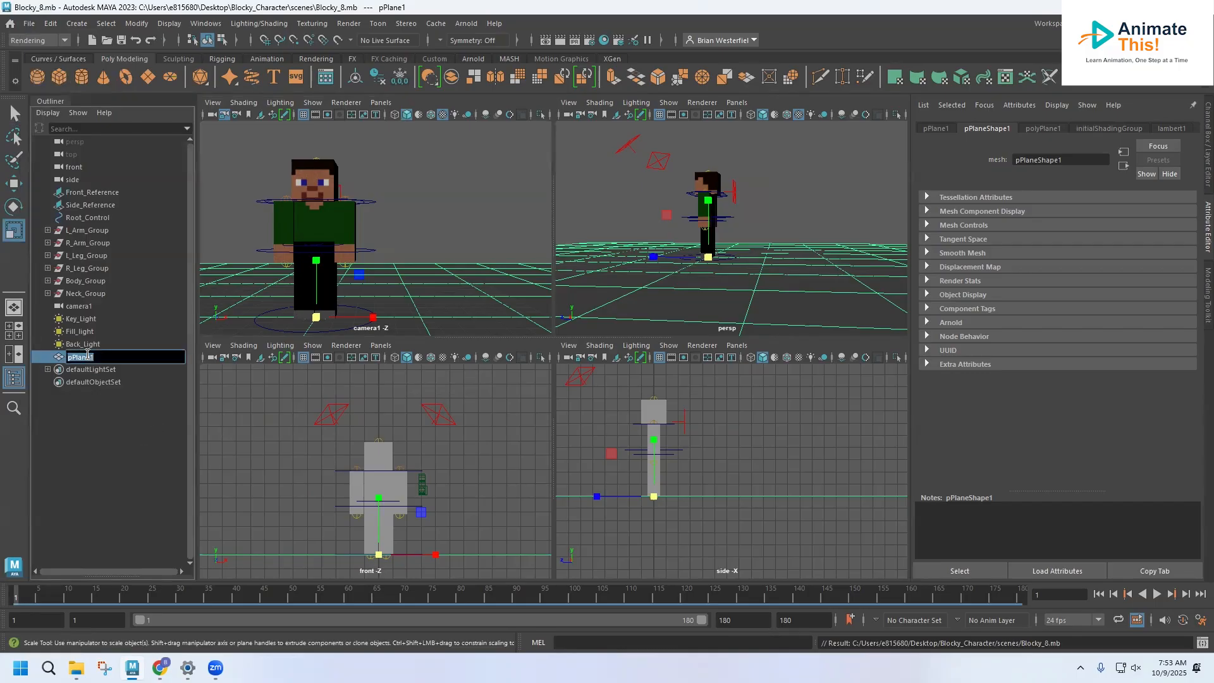
type("Ground")
key("Return")
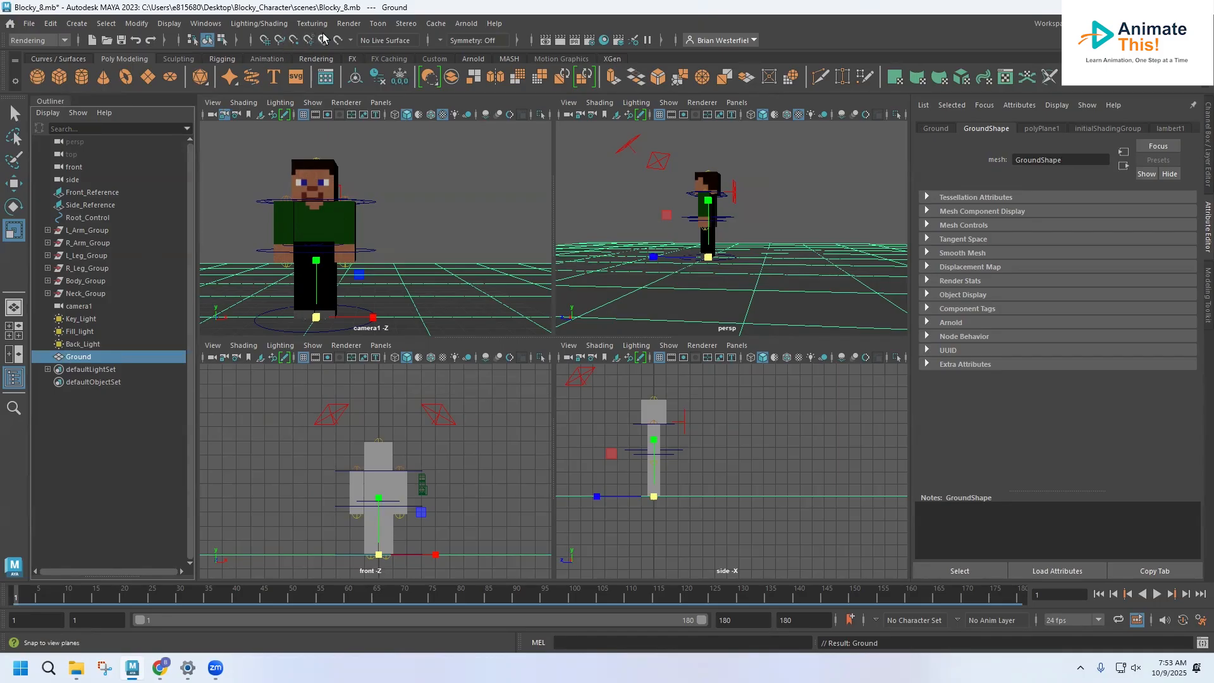
Step: Add an Arnold Skydome Light to the scene
left_click(463, 23)
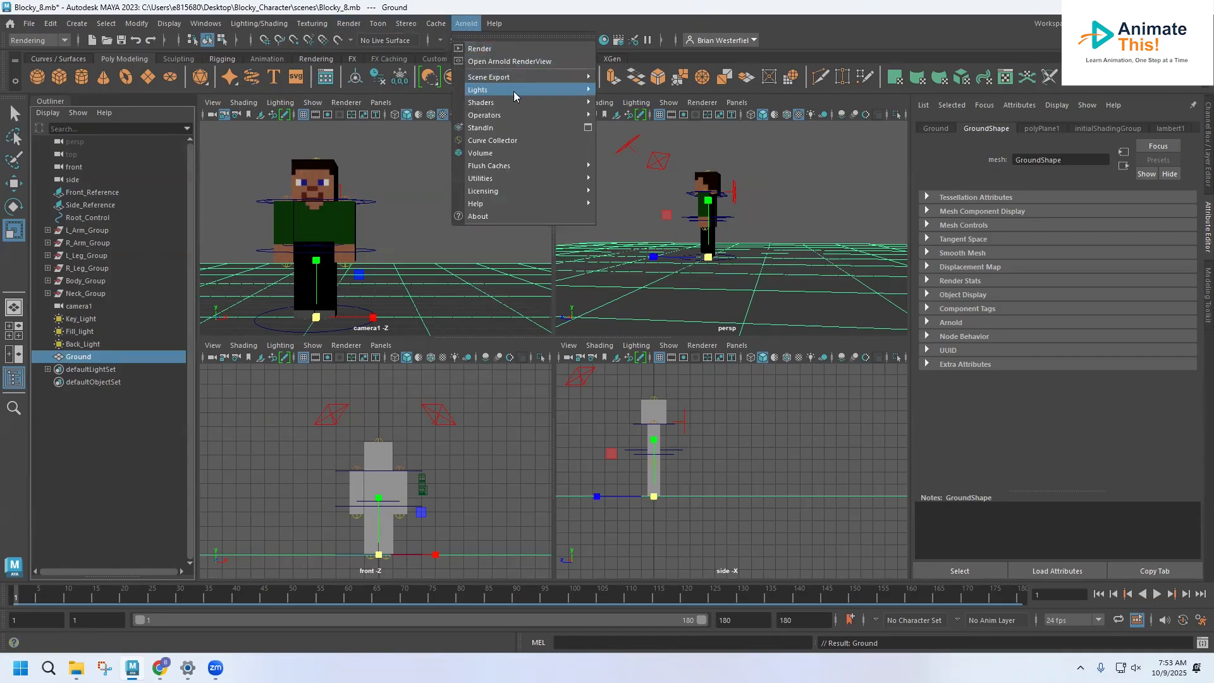
mouse_move(513, 90)
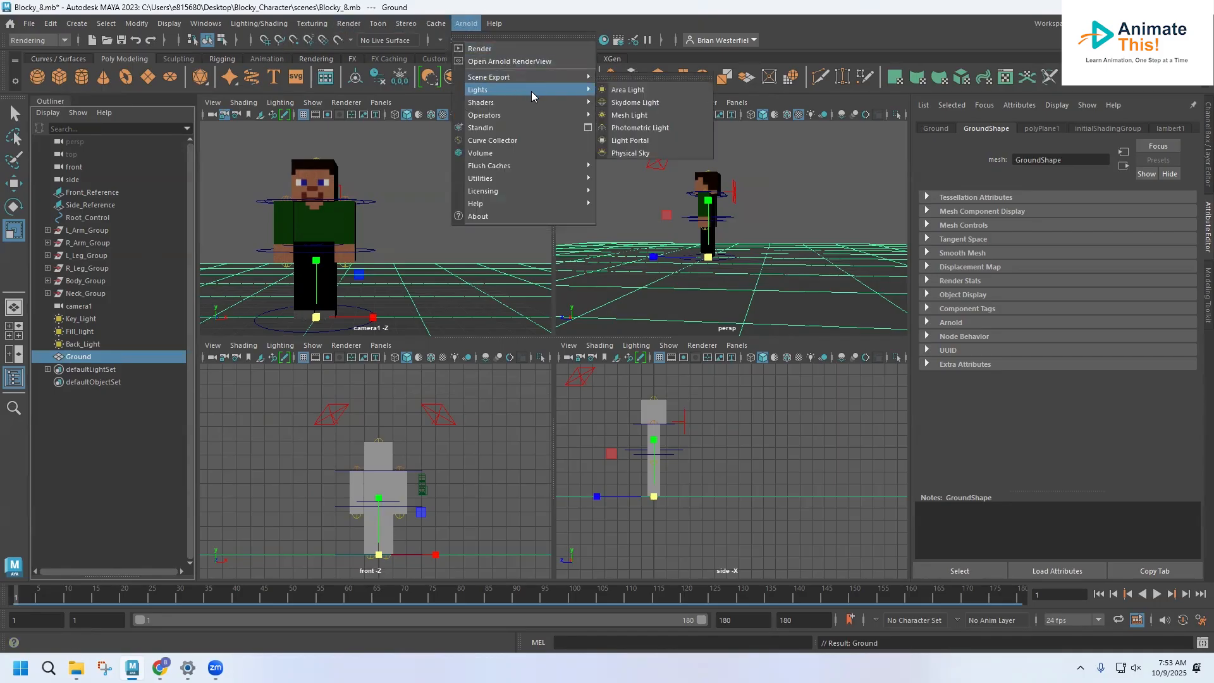
left_click(634, 103)
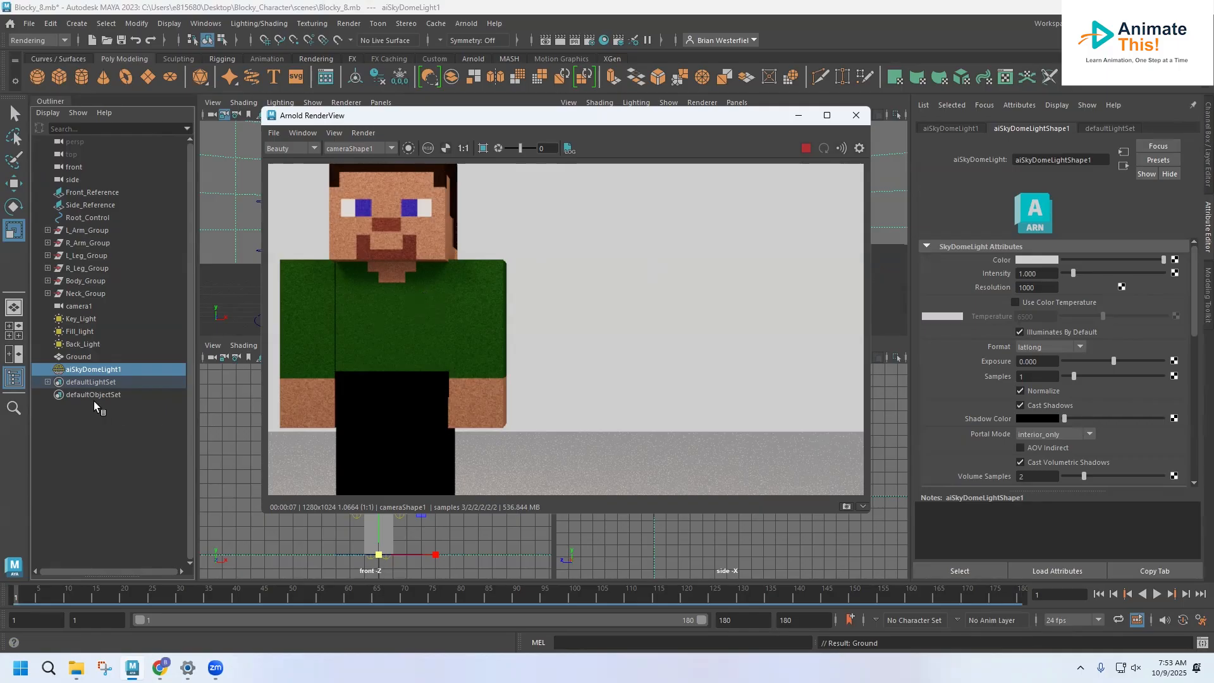
Step: Lower Key_Light's intensity to about 8.77, and review the settings of Fill_light and Back_Light alongside the render
left_click(83, 319)
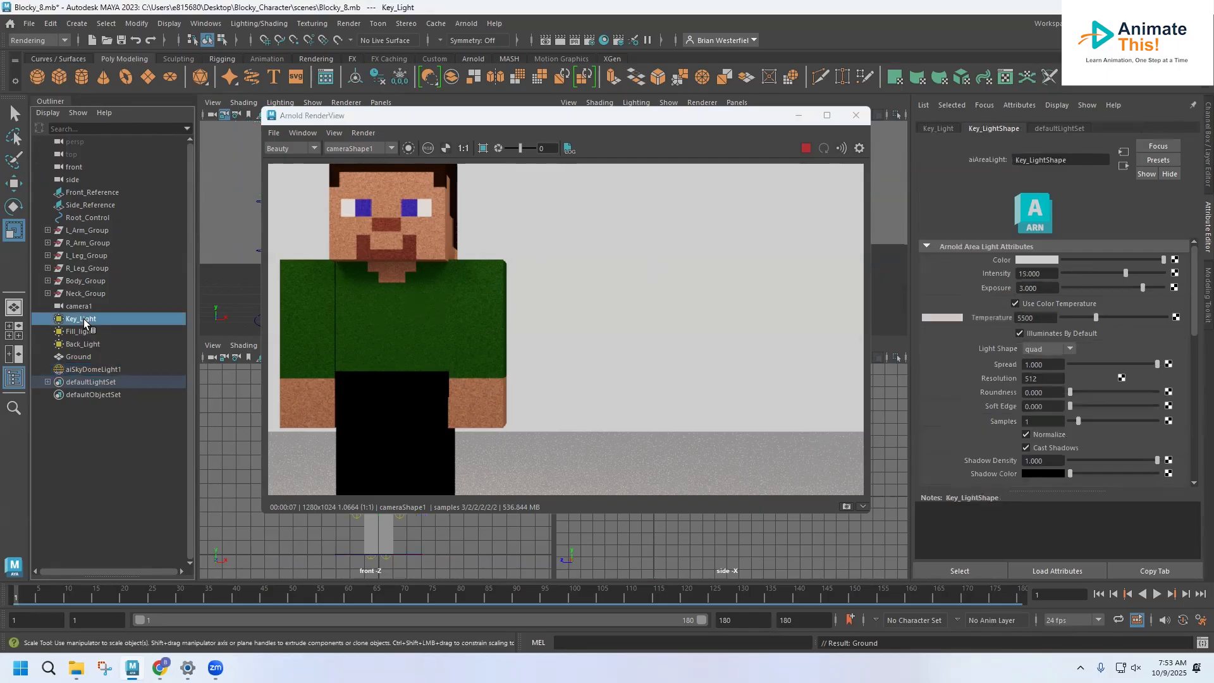
left_click(1099, 272)
left_click(80, 332)
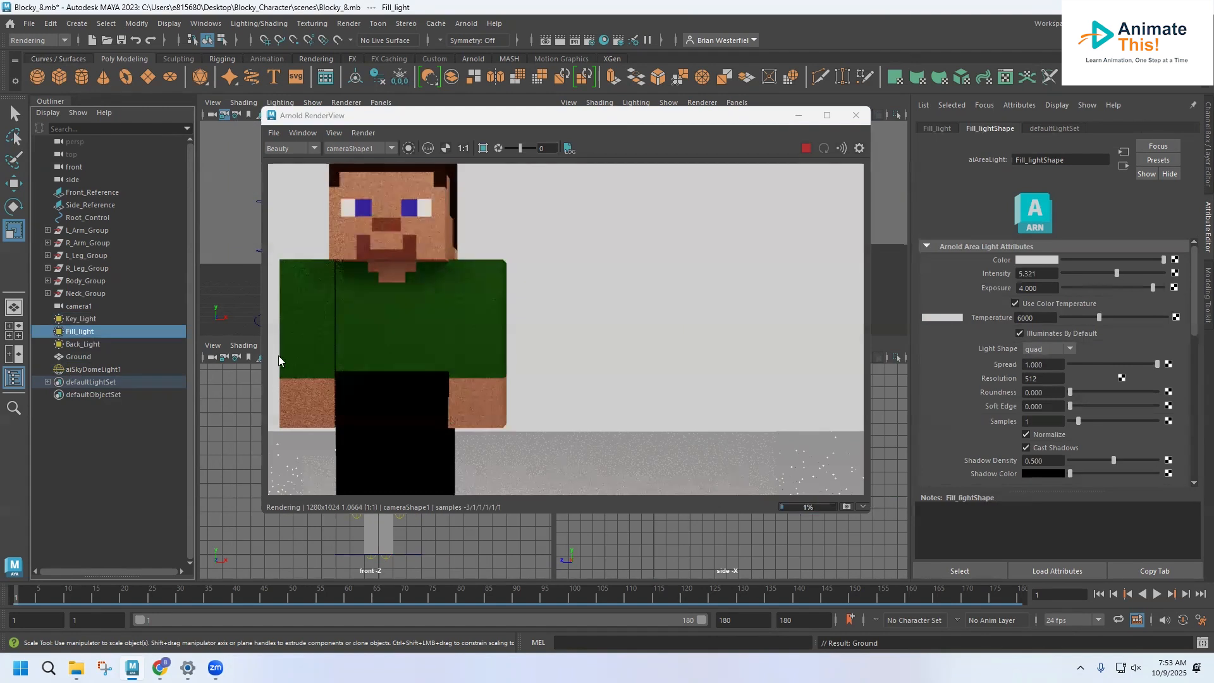
left_click(96, 345)
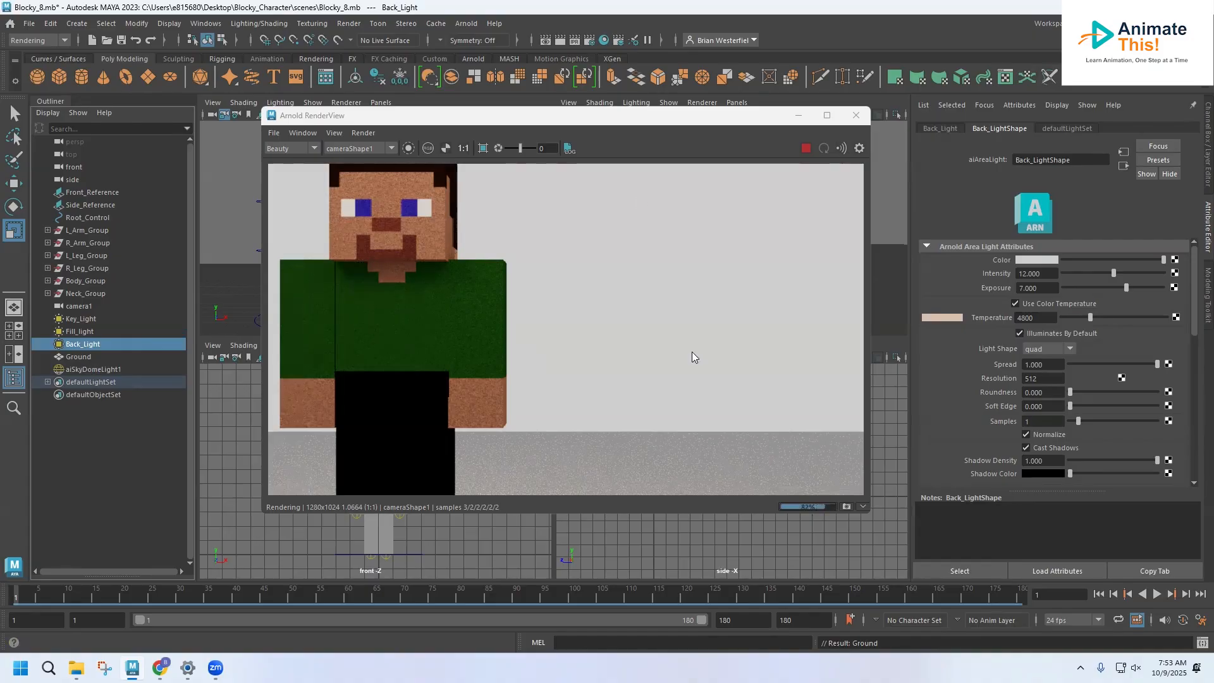
left_click_drag(588, 117, 525, 50)
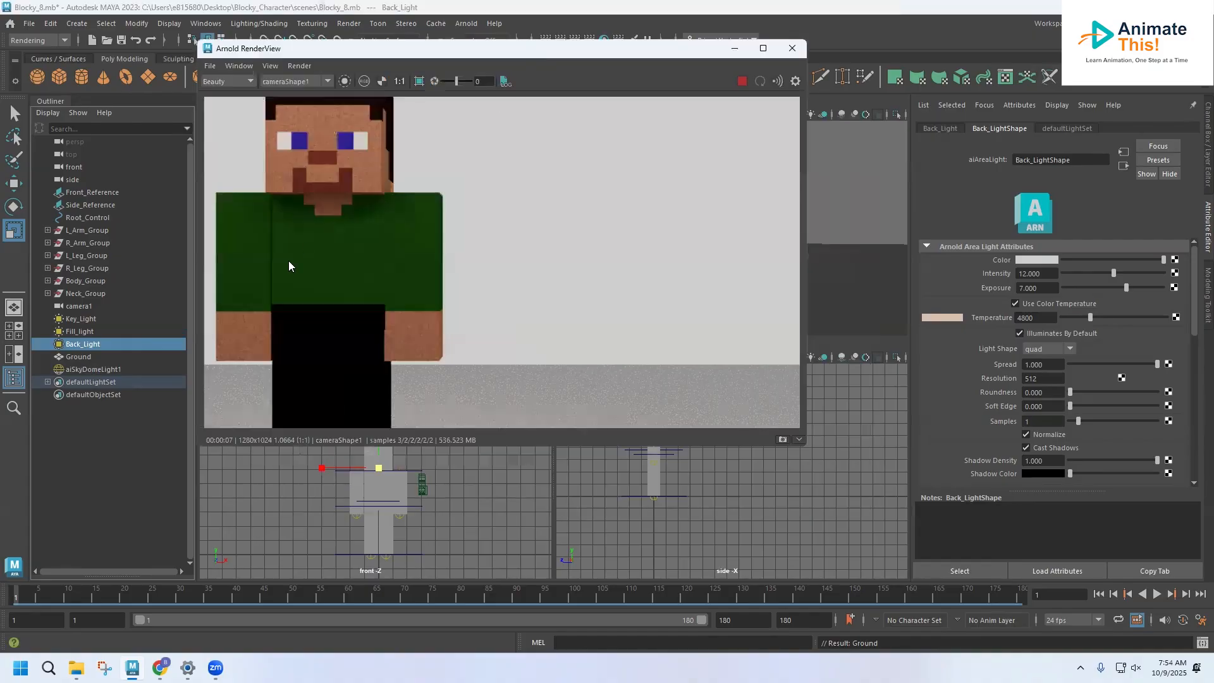
Step: Set the skydome light's intensity to 0.3 and save the scene
left_click(79, 370)
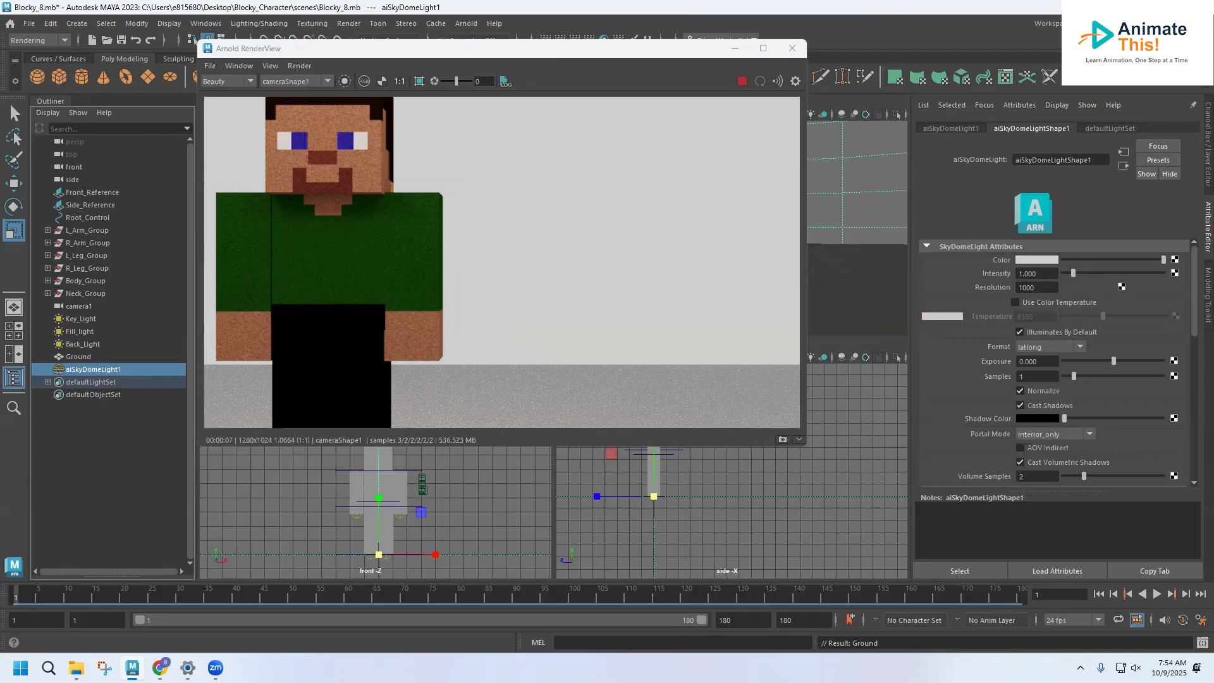
double_click(1033, 273)
type(".3")
key("Return")
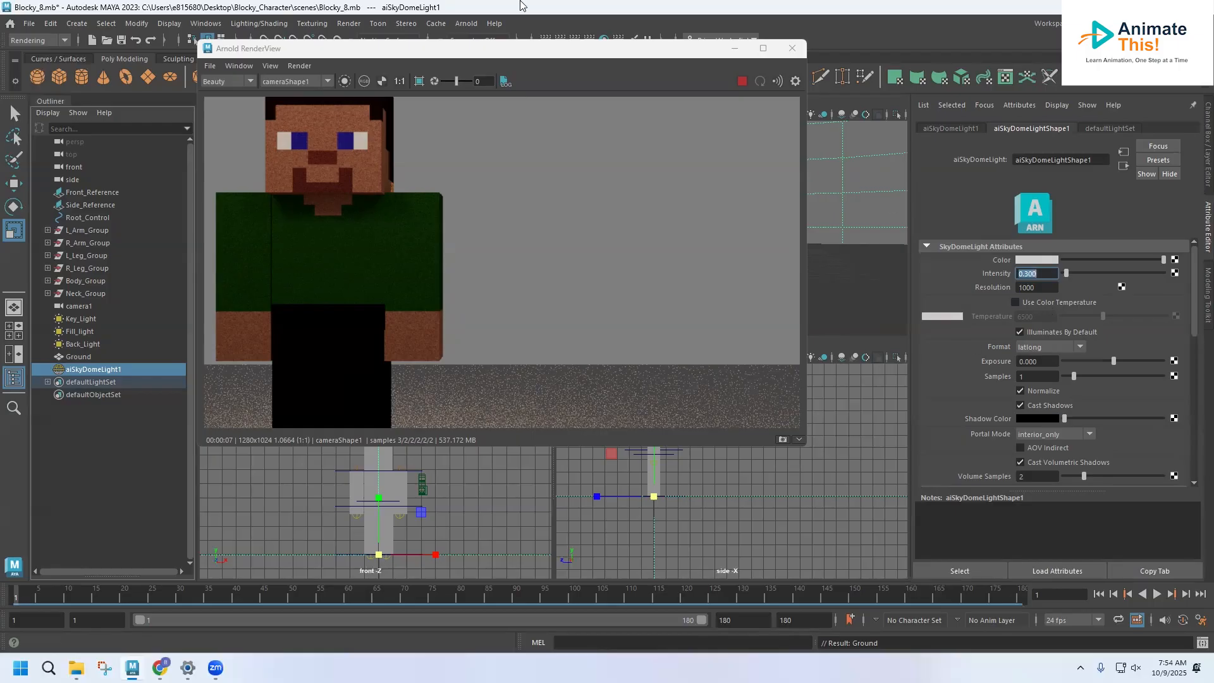
left_click_drag(514, 55, 568, 70)
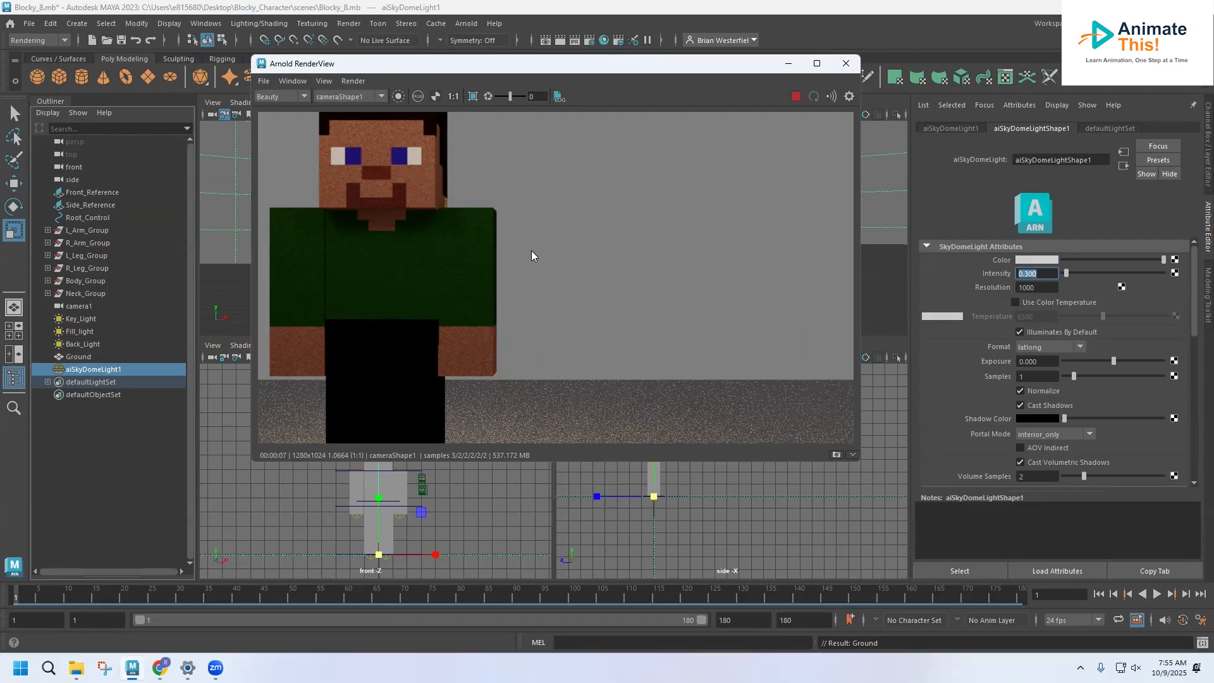
left_click(30, 23)
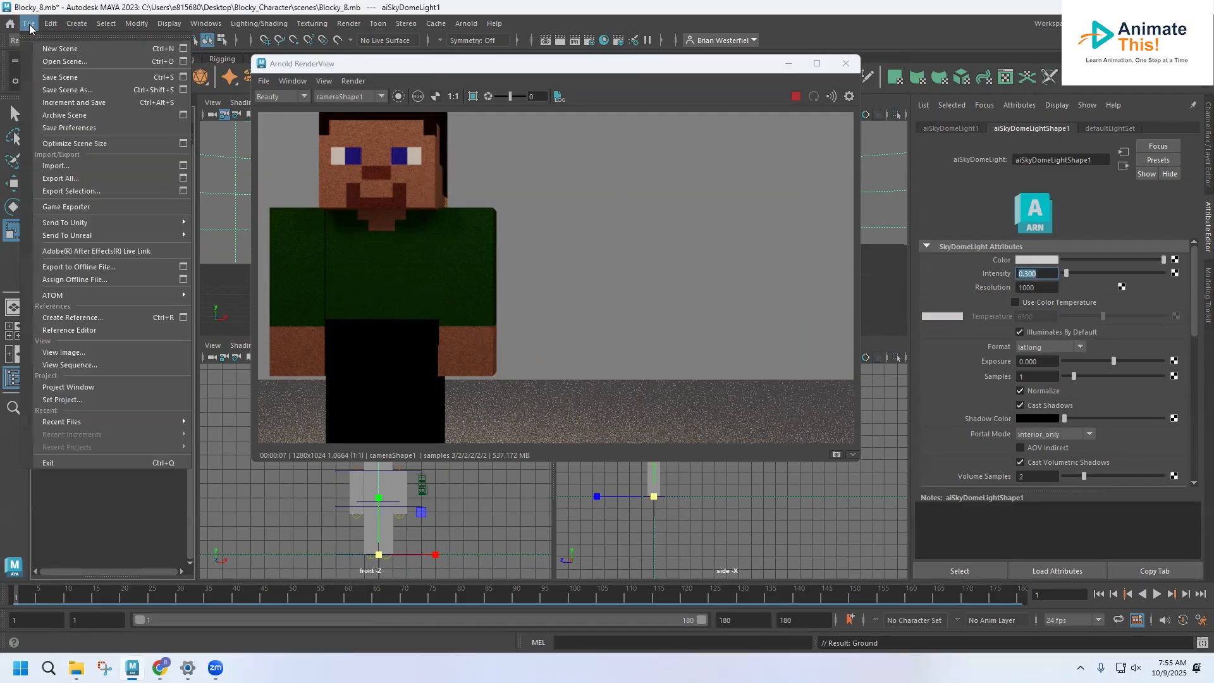
left_click(60, 77)
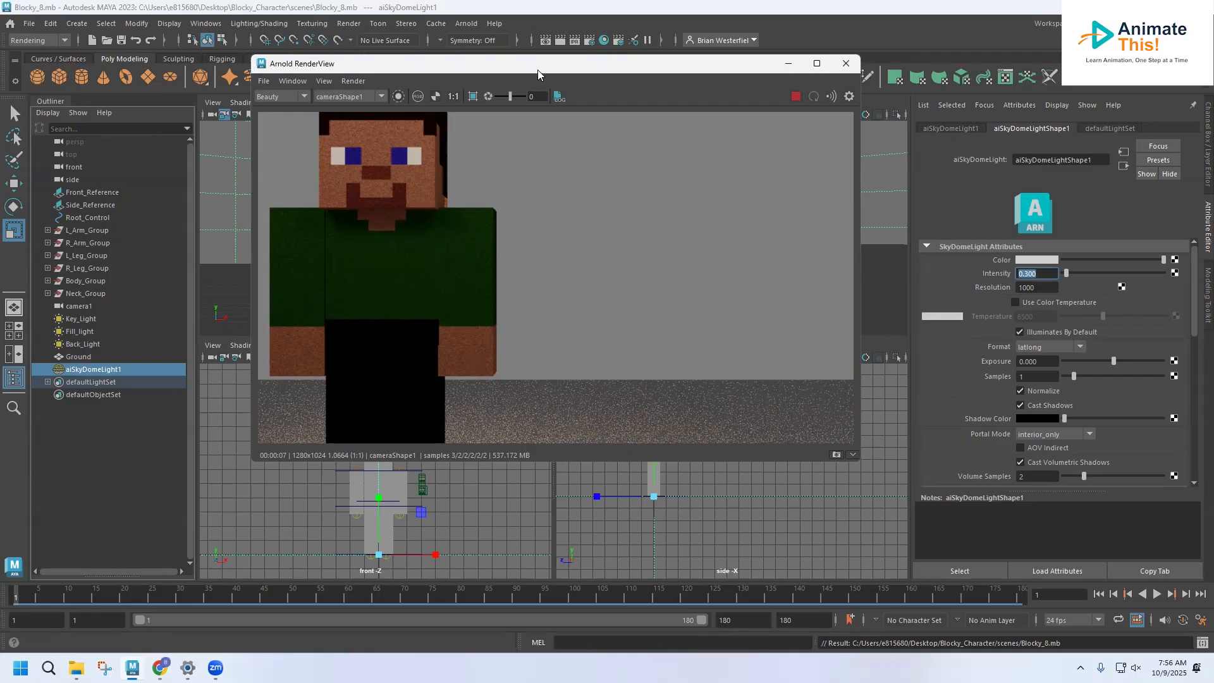
Step: Unlock camera1 in its viewport and place the render window clear of the camera and front views
left_click_drag(537, 69, 715, 144)
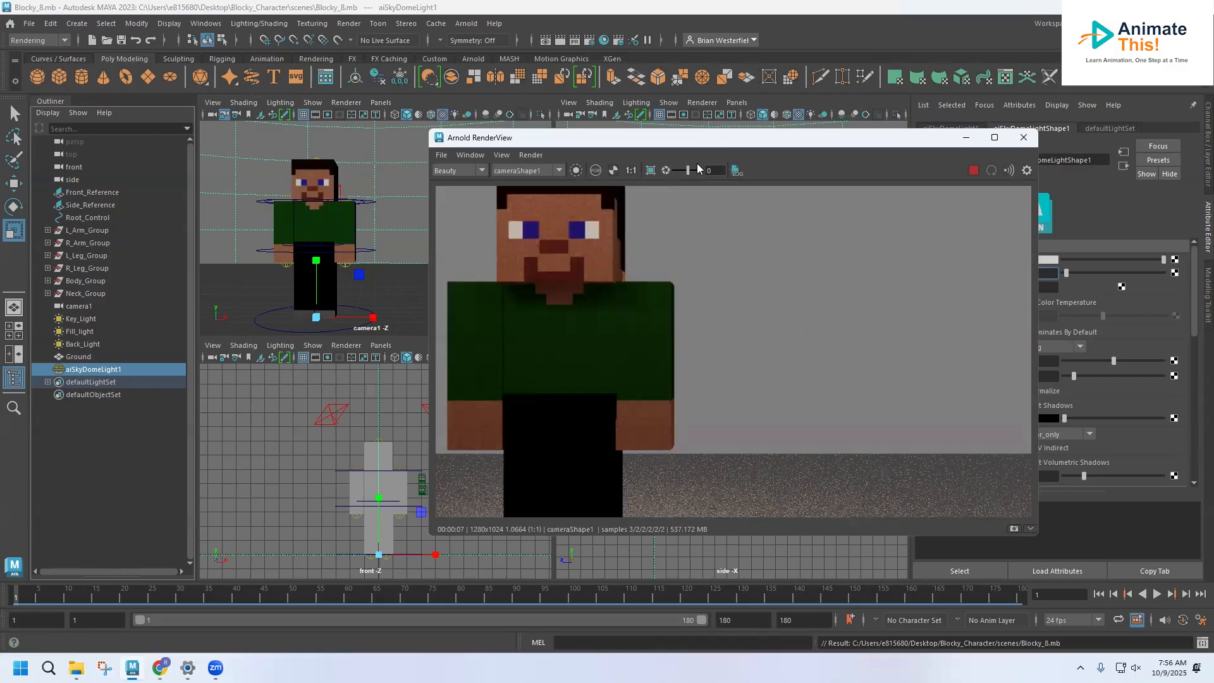
left_click_drag(544, 137, 385, 197)
left_click(213, 102)
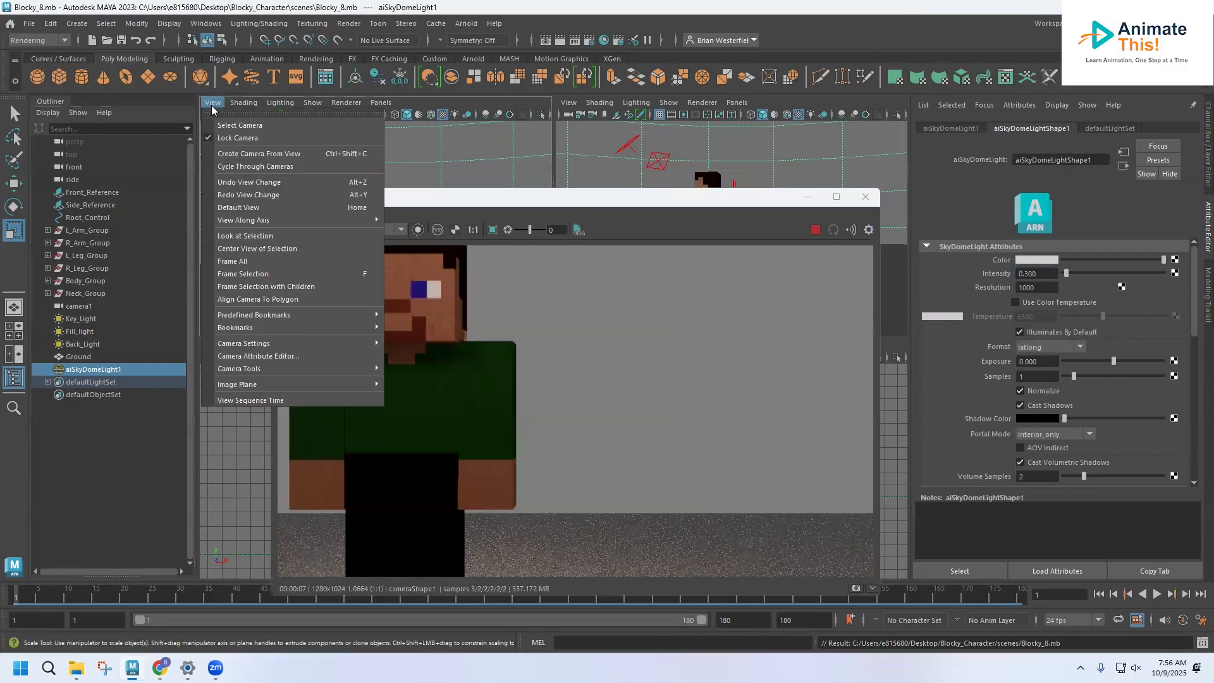
left_click(215, 141)
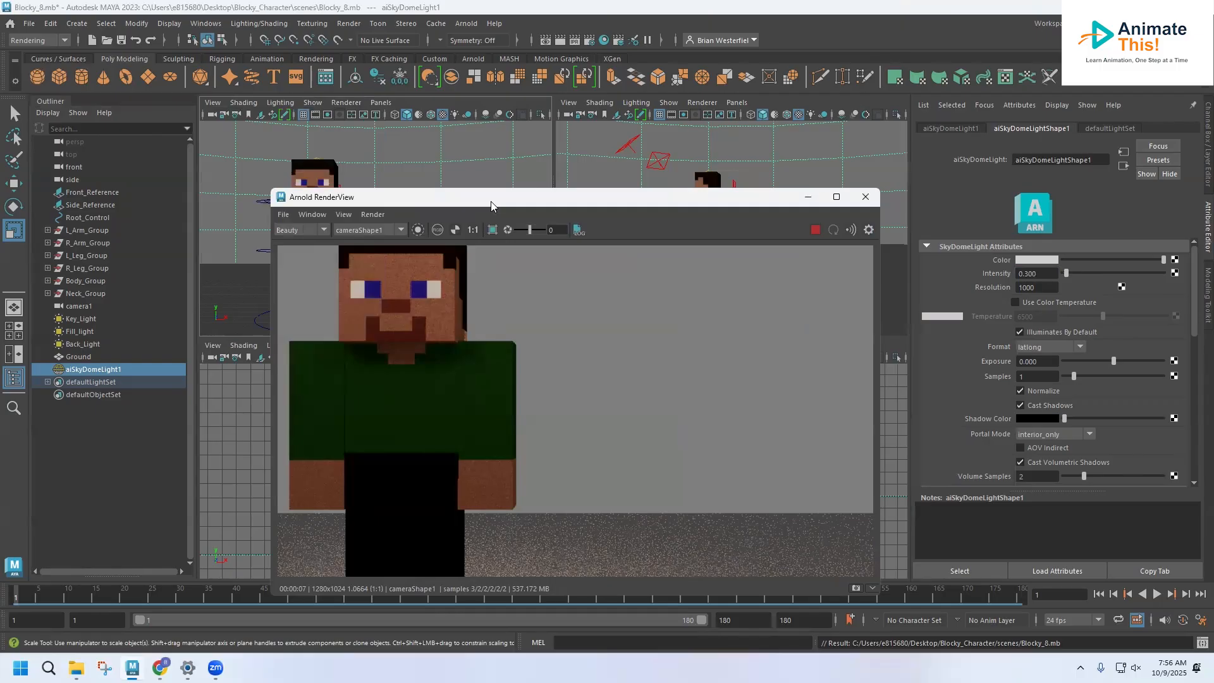
left_click_drag(491, 202, 722, 140)
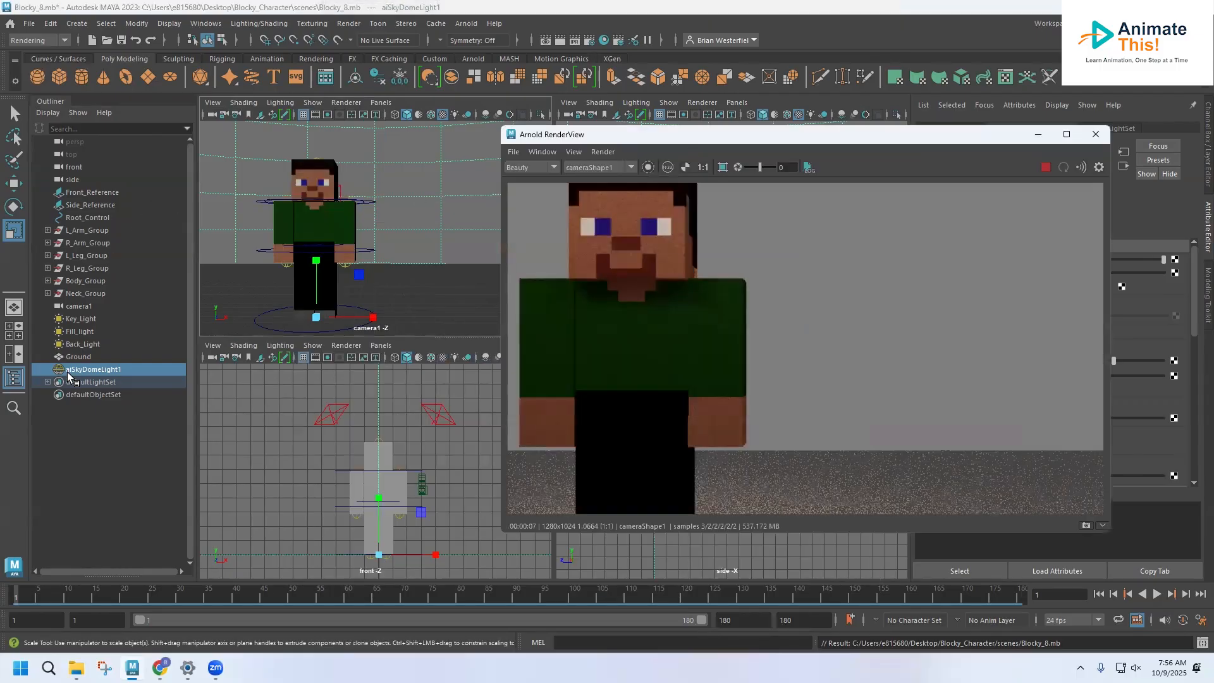
Step: Tilt camera1 downward by about 11.2 degrees, raise it to about Y 5.5 and close the render window
left_click(76, 306)
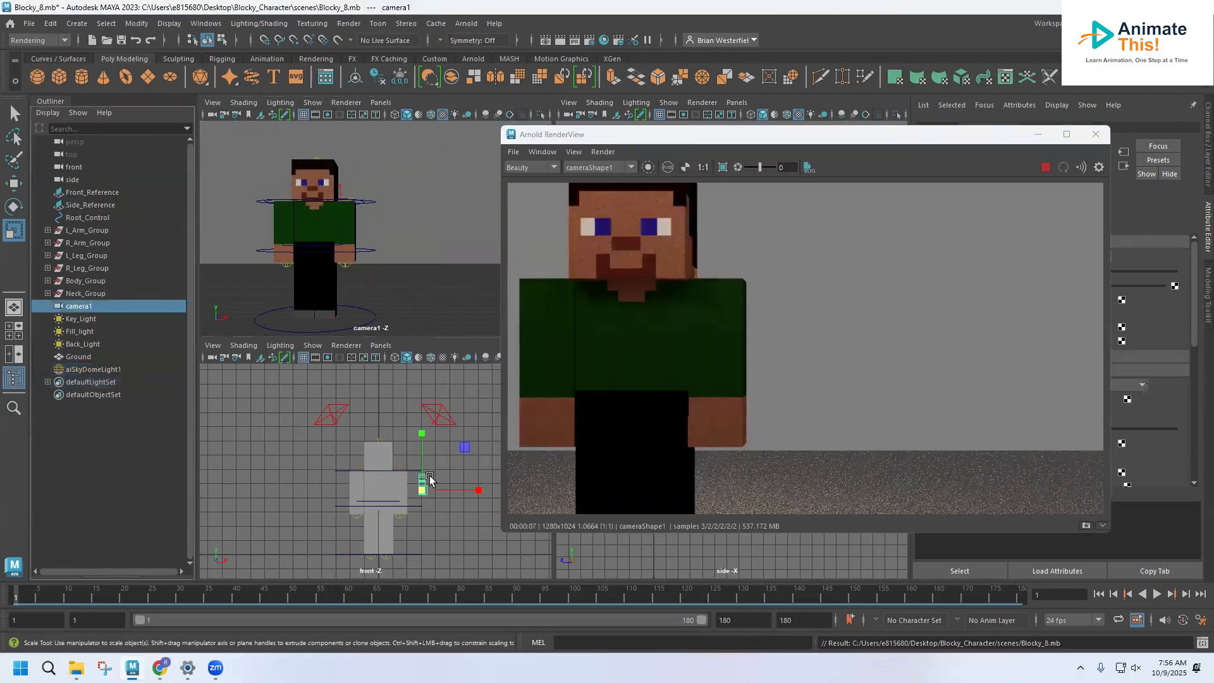
left_click(13, 206)
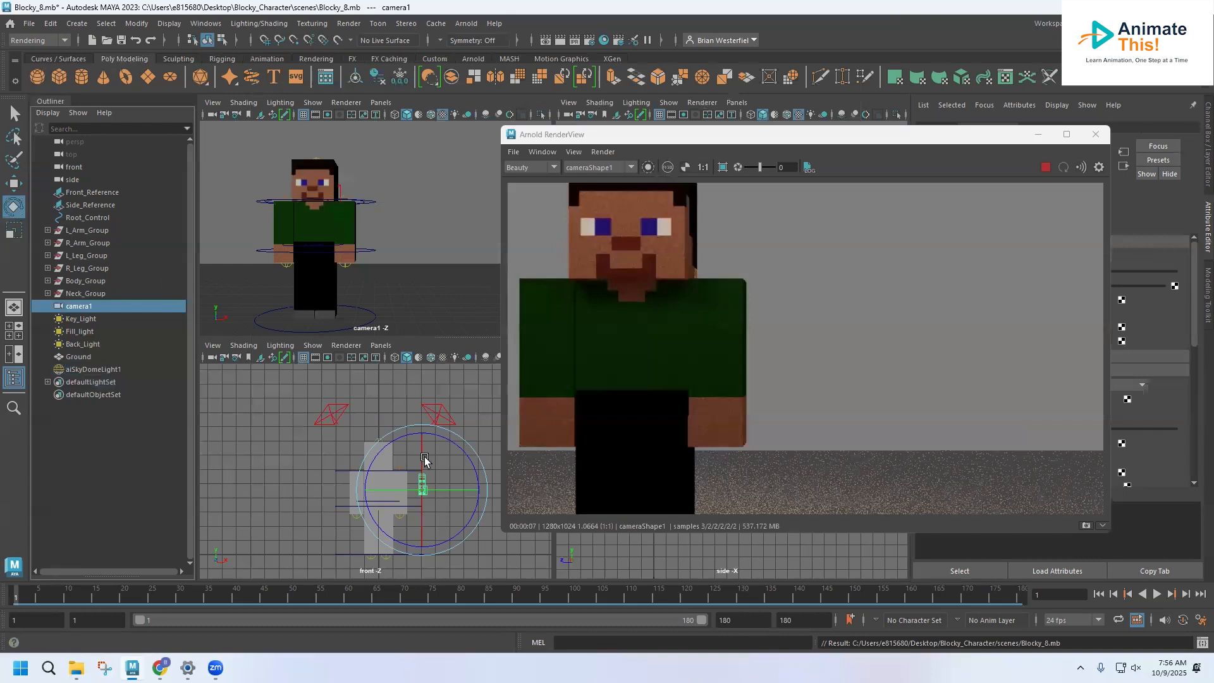
left_click_drag(420, 453, 423, 445)
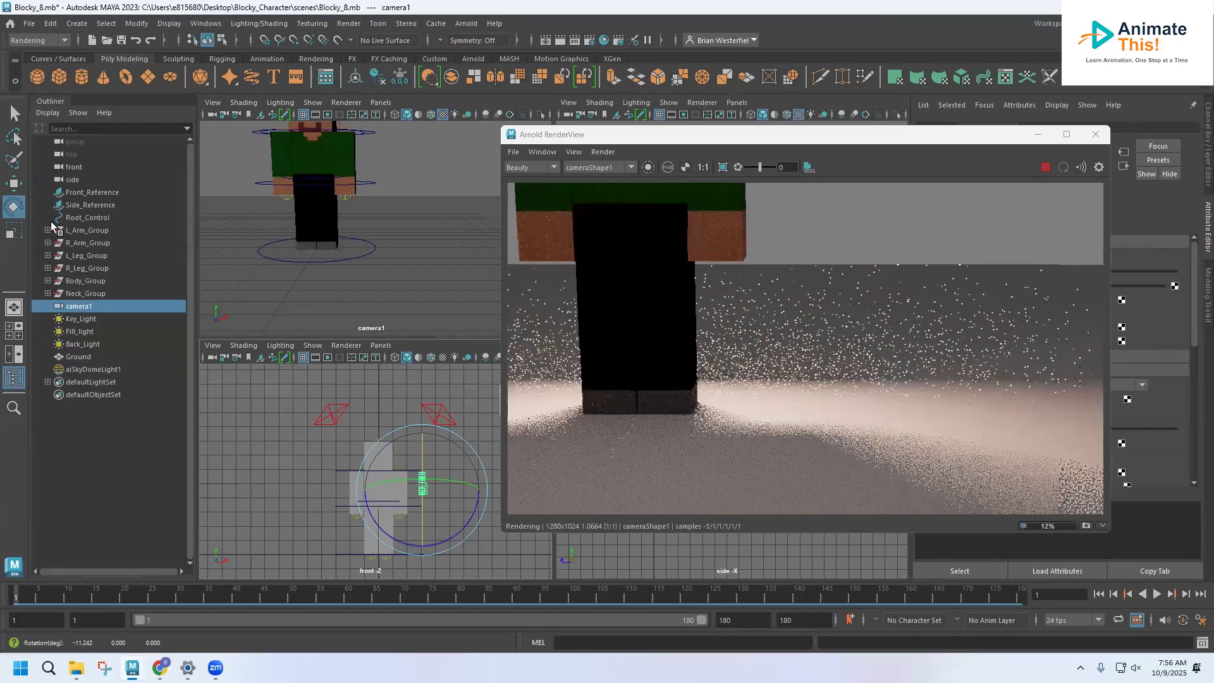
left_click(15, 185)
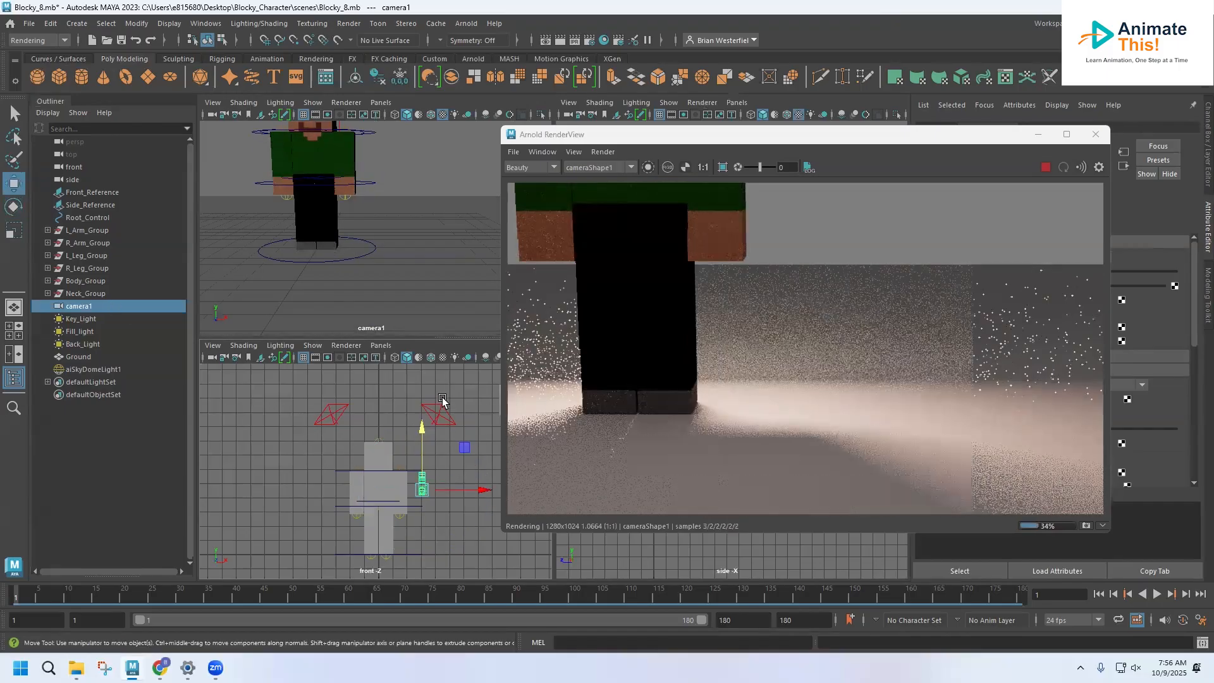
left_click_drag(421, 436, 421, 423)
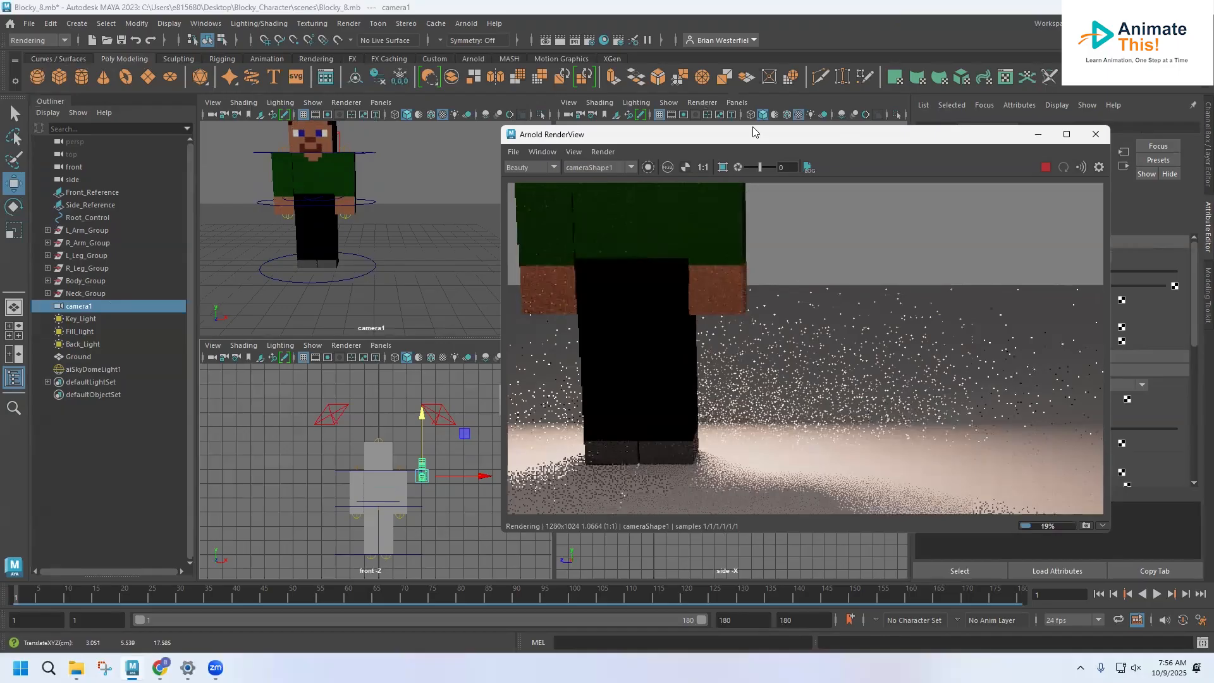
left_click(1096, 134)
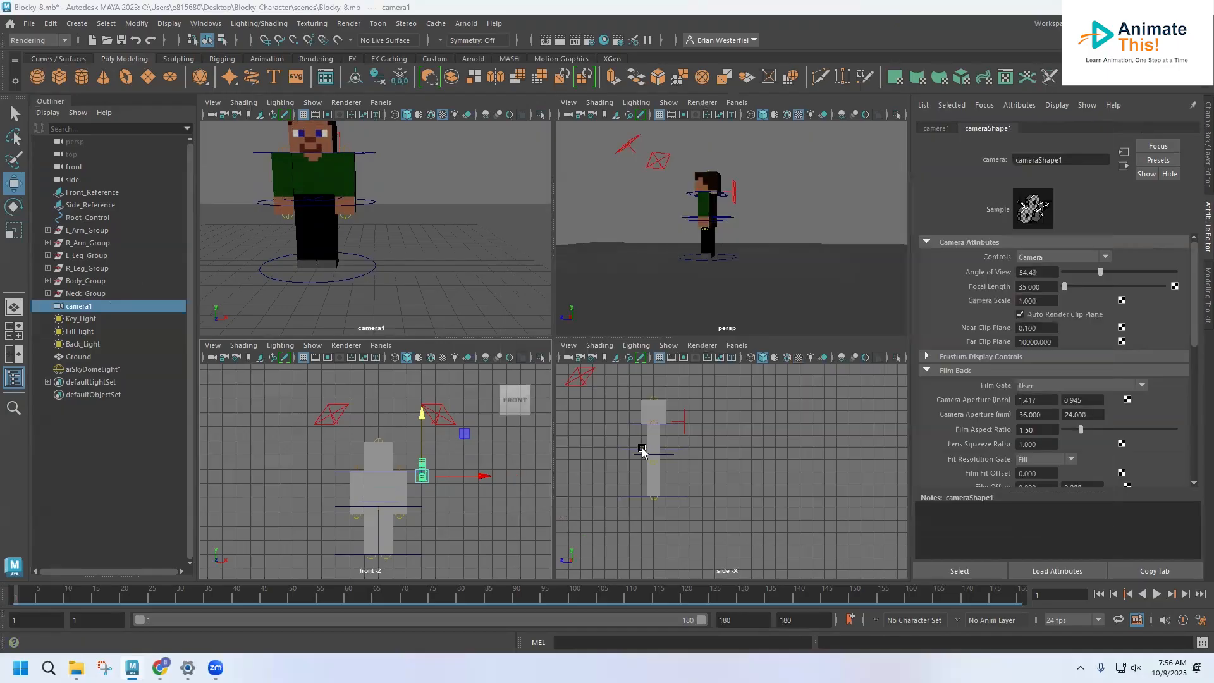
Step: Pull camera1 back to about Z 24.5 and raise it to about Y 8.4 to frame the whole character
scroll(642, 451, "down", 6)
scroll(642, 453, "down", 2)
left_click_drag(587, 452, 559, 463)
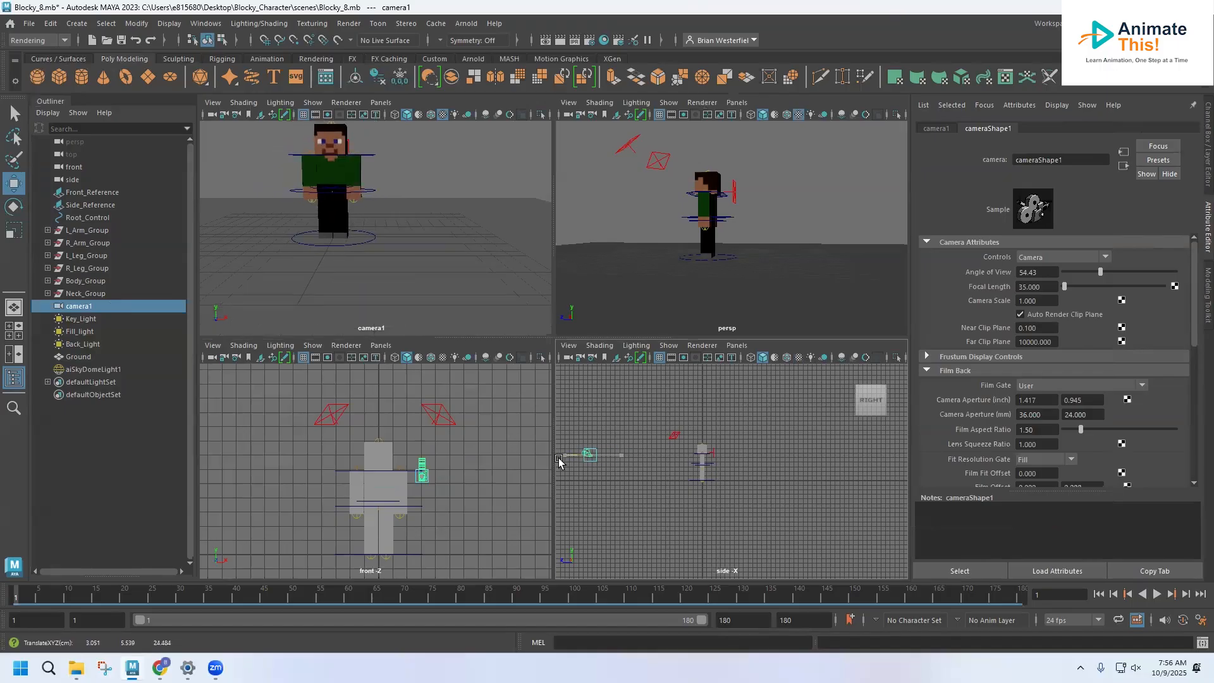
left_click_drag(591, 393, 590, 379)
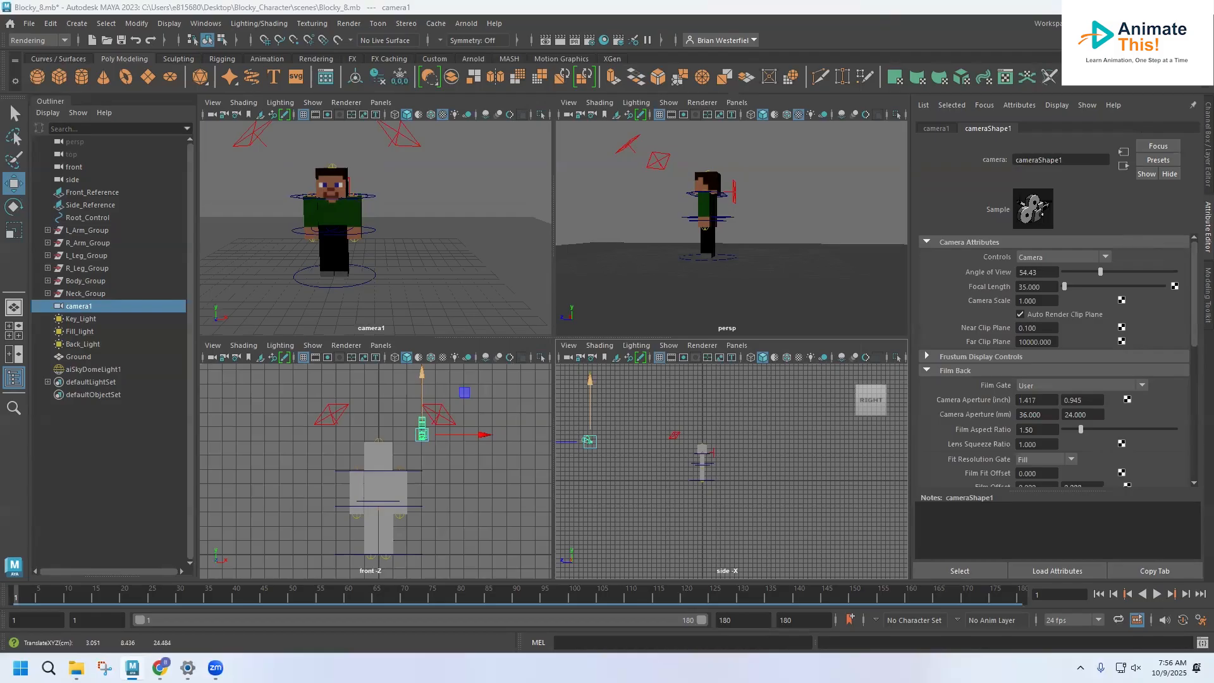
Step: With the Arnold render in view, turn off shadow casting for Back_Light
left_click(91, 320)
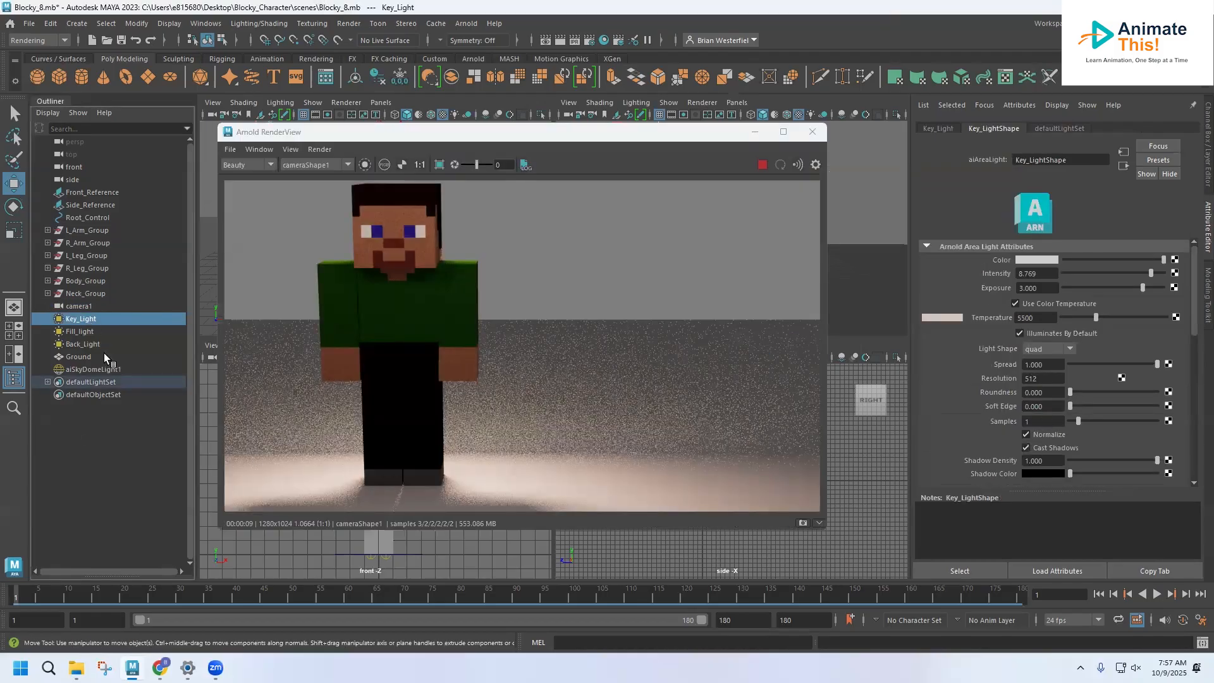
left_click(86, 343)
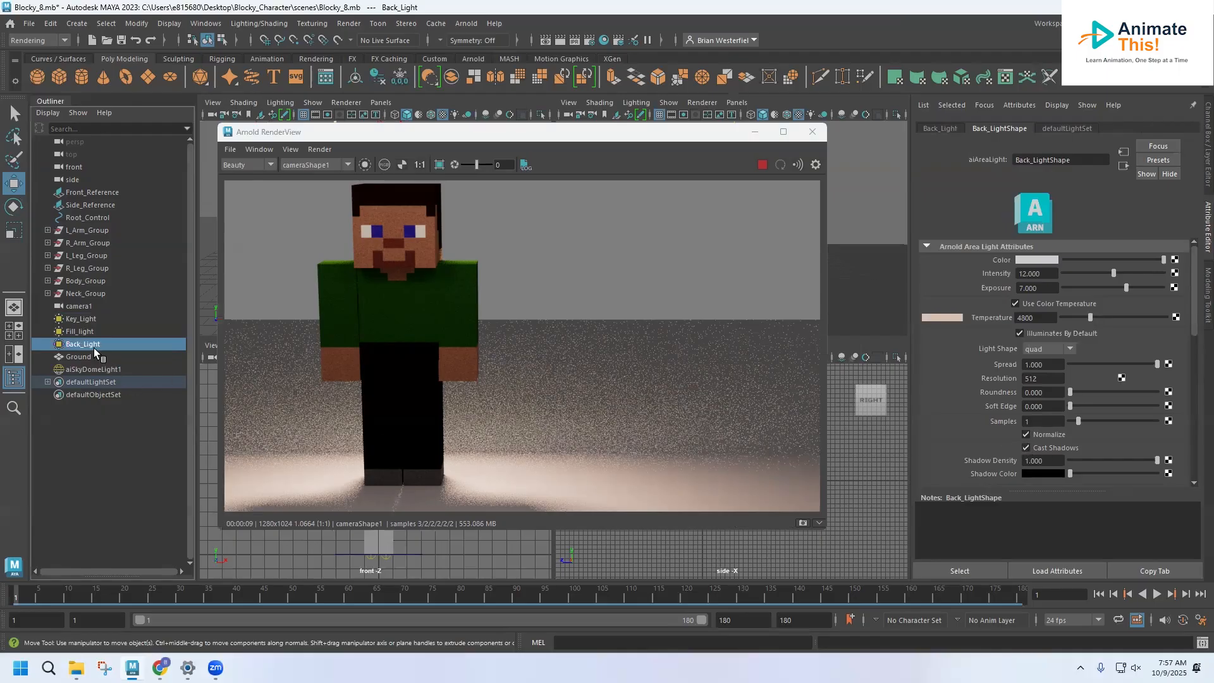
left_click(1025, 447)
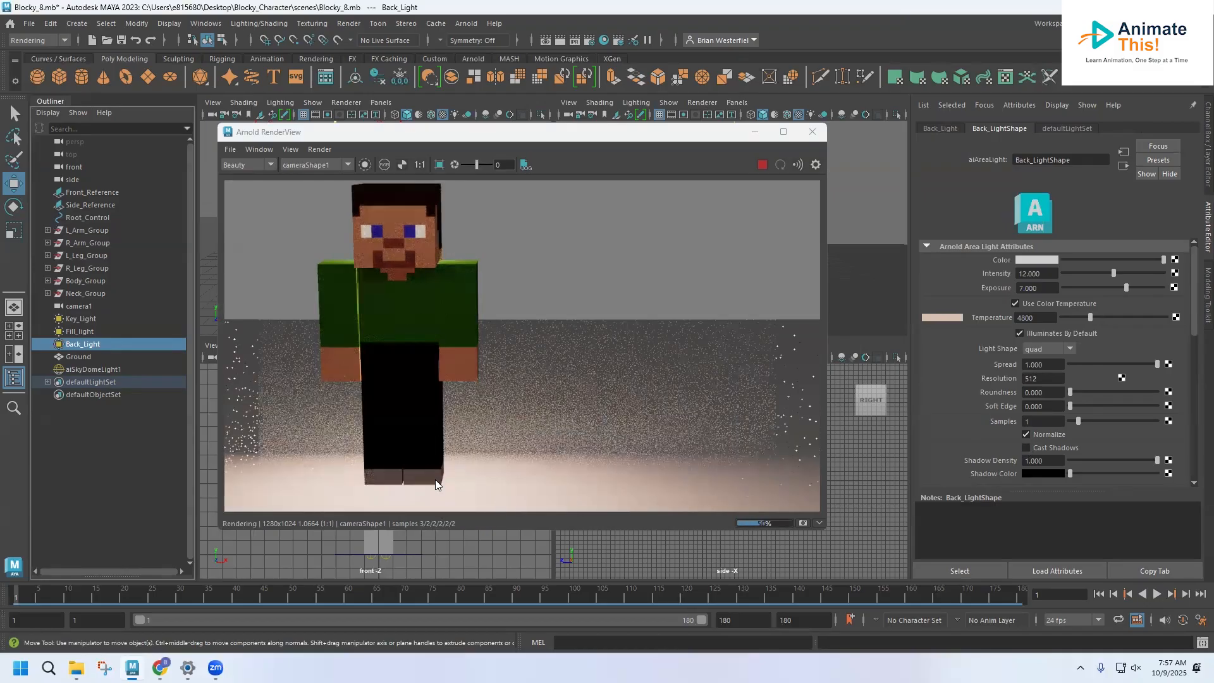
Step: Lower Fill_light's intensity to about 2.885, and reduce Key_Light to about 4.55 intensity and 0.26 exposure
left_click(82, 330)
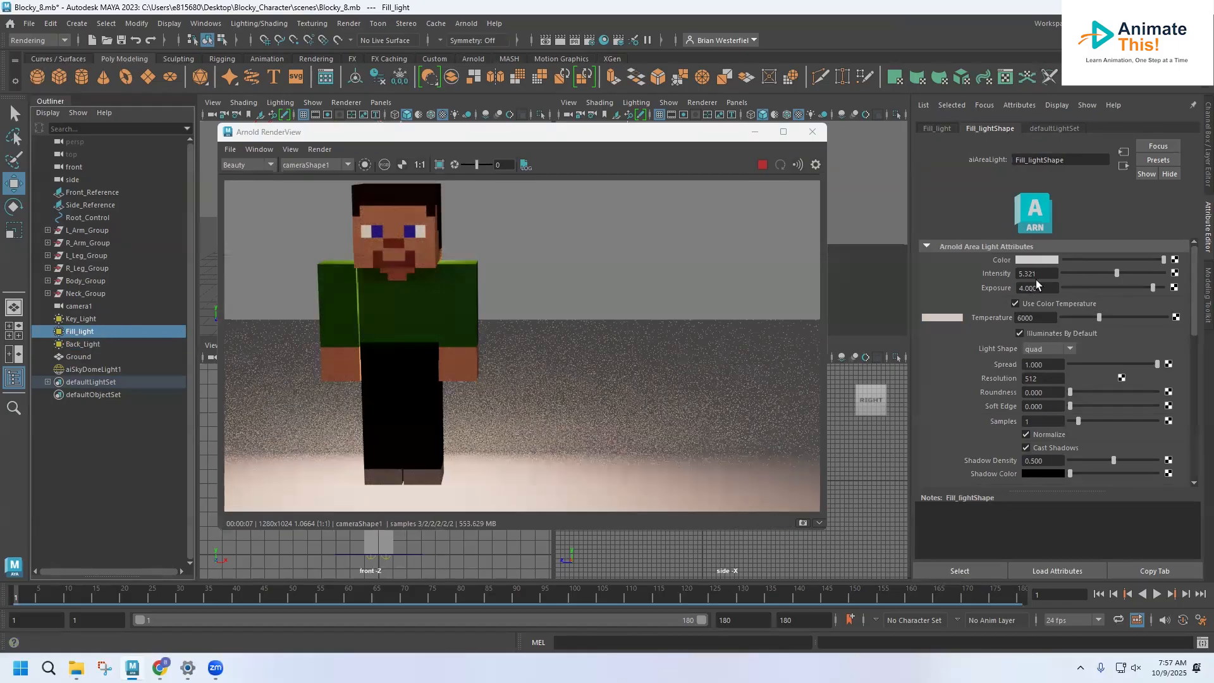
left_click(1091, 273)
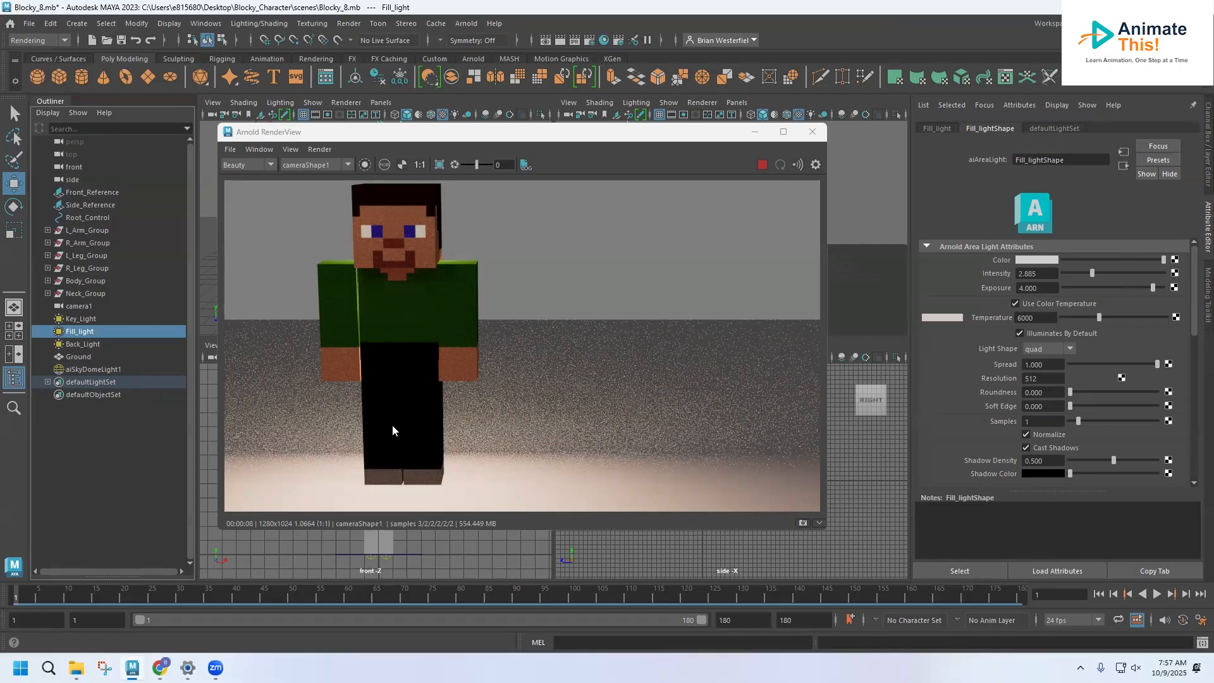
left_click(75, 319)
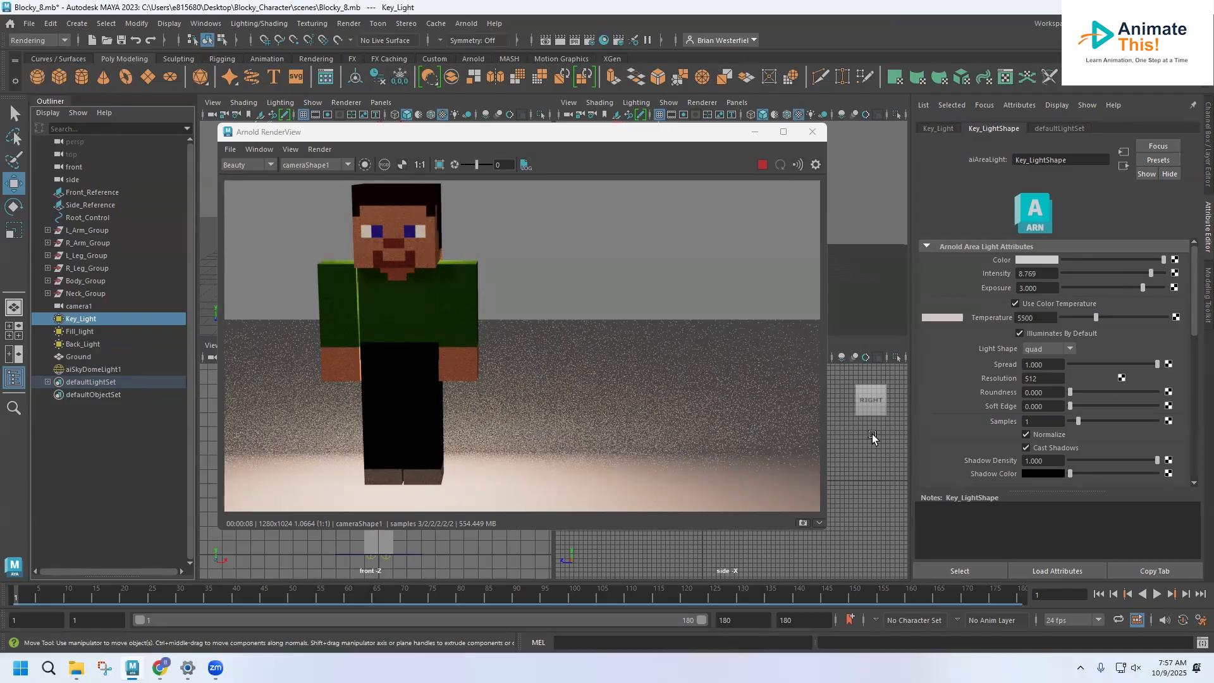
left_click(1107, 288)
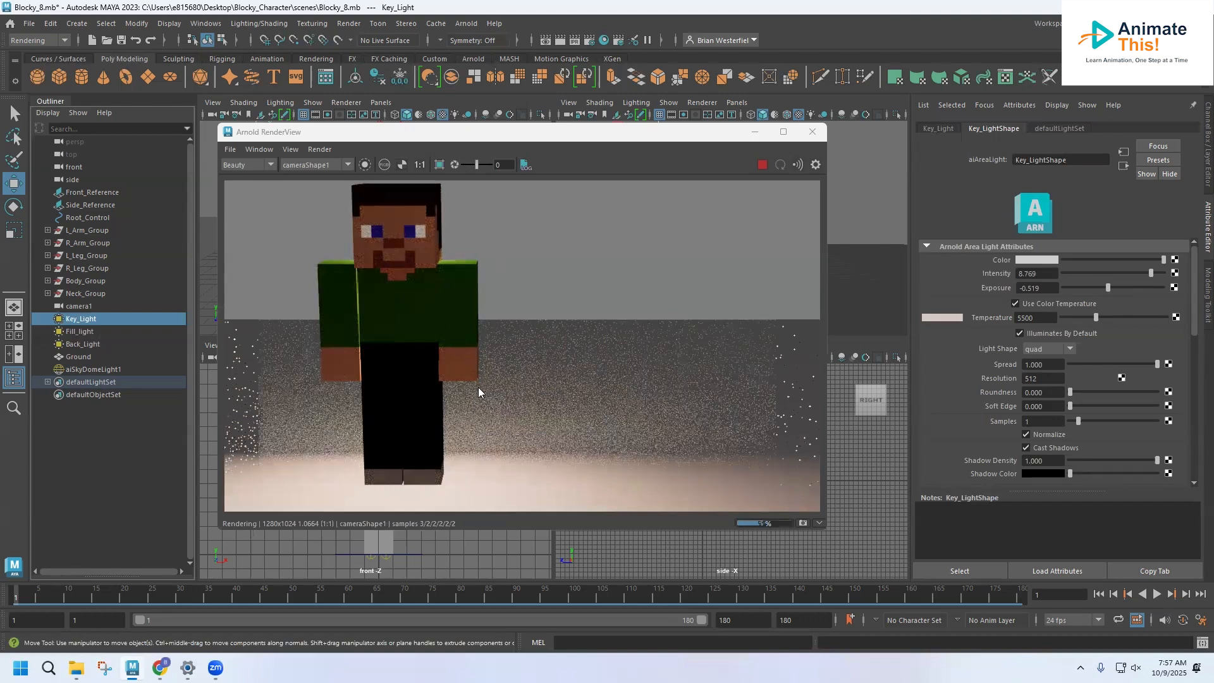
left_click(1114, 287)
left_click_drag(1105, 271, 1108, 271)
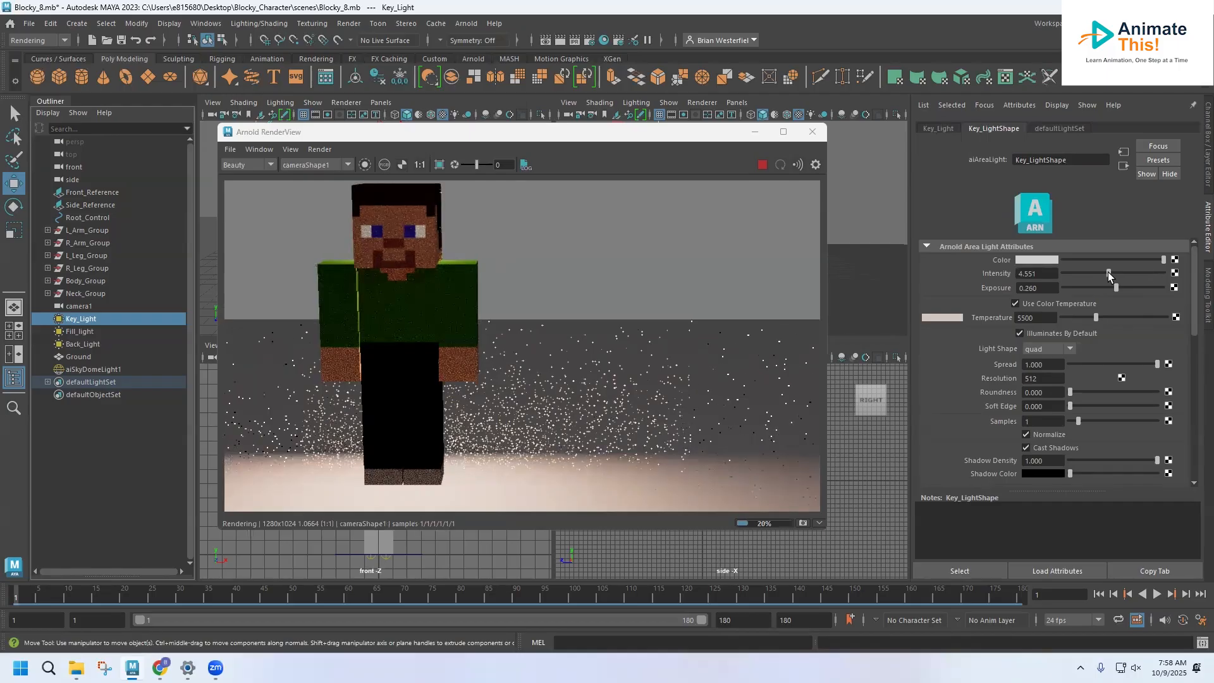
Step: Save the current Blocky_8.mb scene with the adjusted lights
left_click(29, 23)
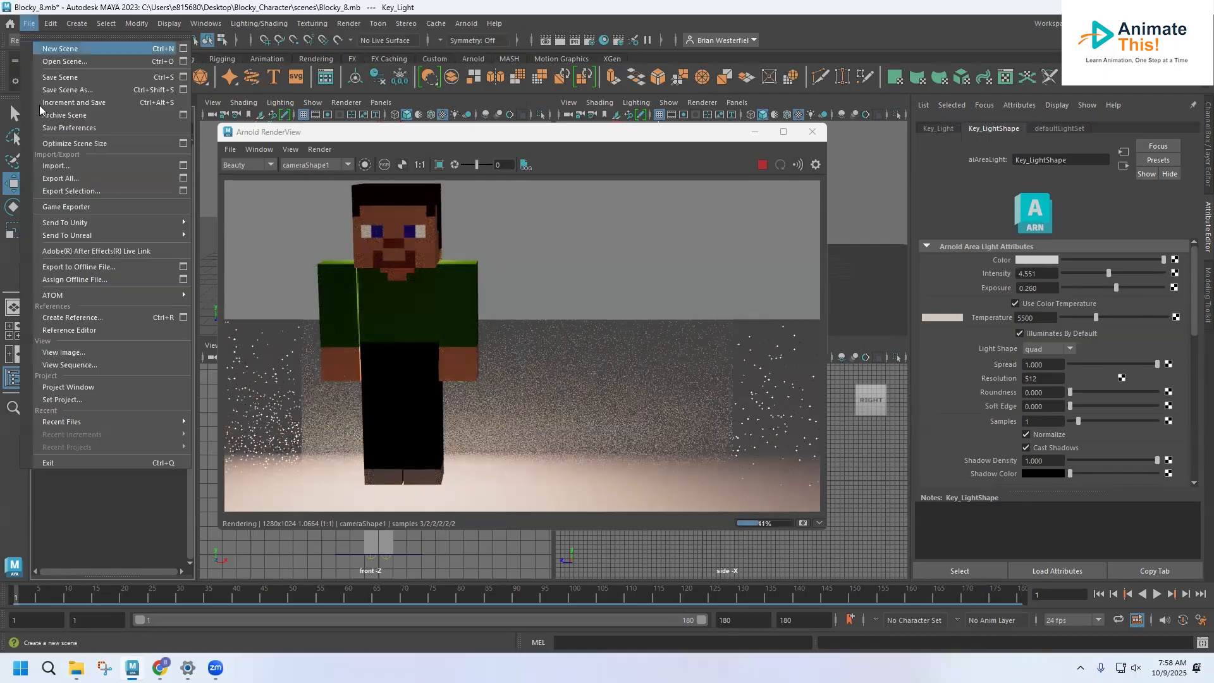
left_click(55, 77)
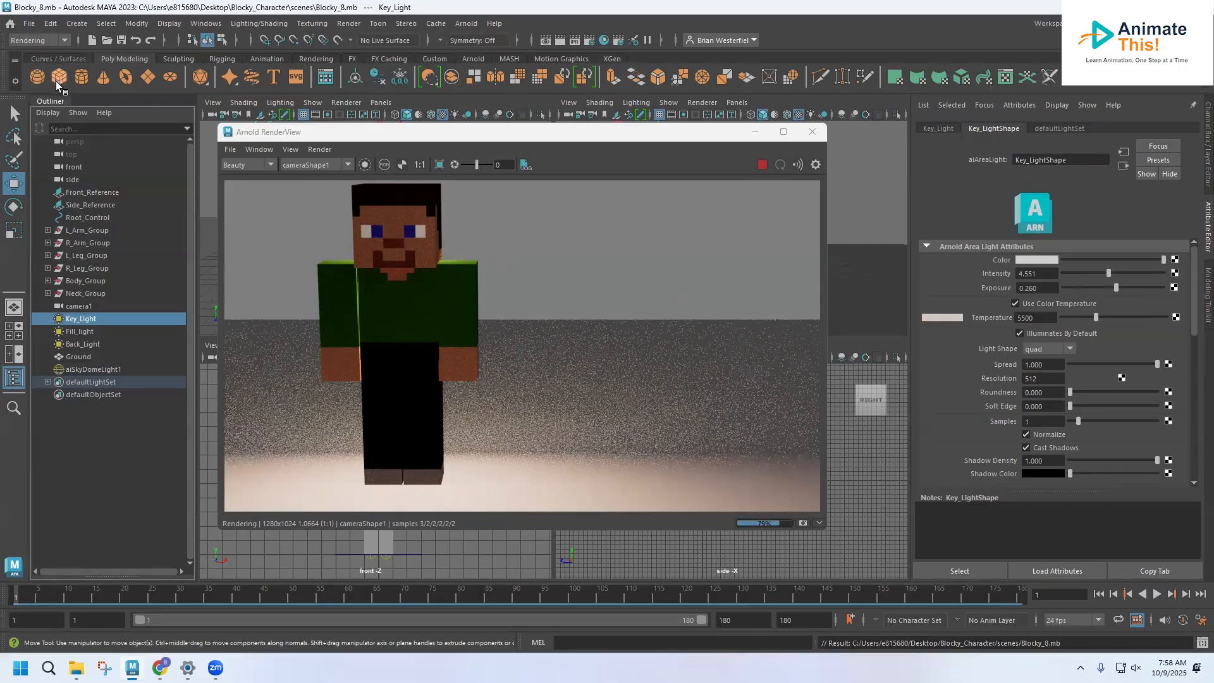